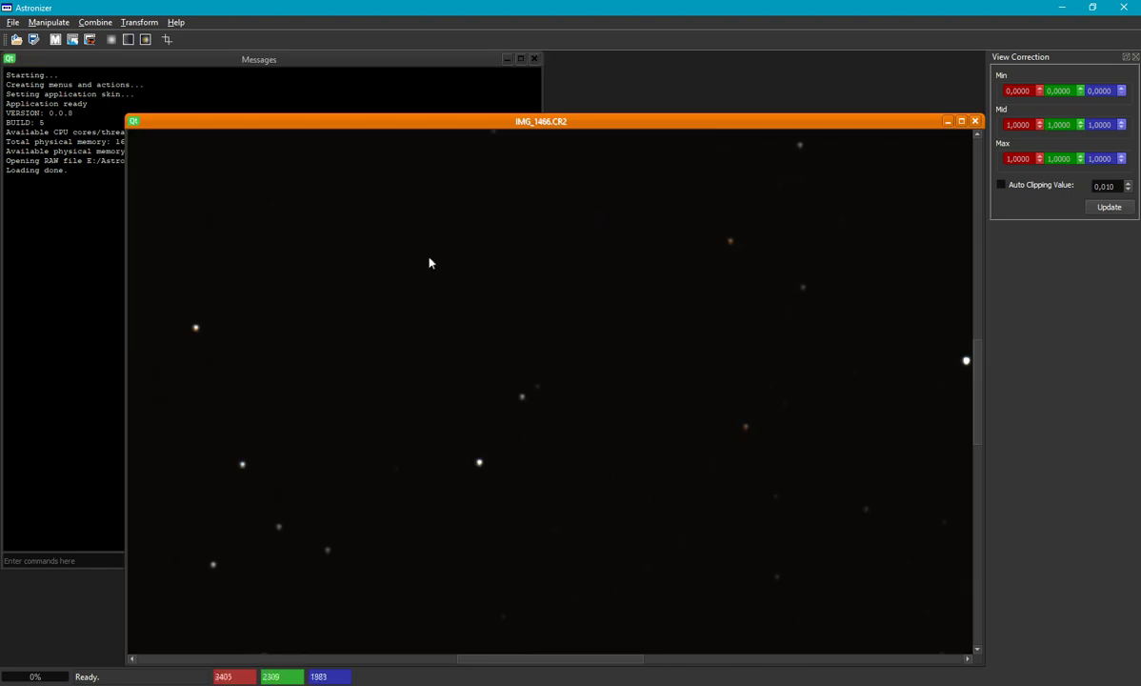
- Enable automatic clipping for the view correction and apply it to the IMG_1466.CR2 preview
{"action": "scroll", "coordinate": [672, 377], "scroll_direction": "down", "scroll_amount": 2}
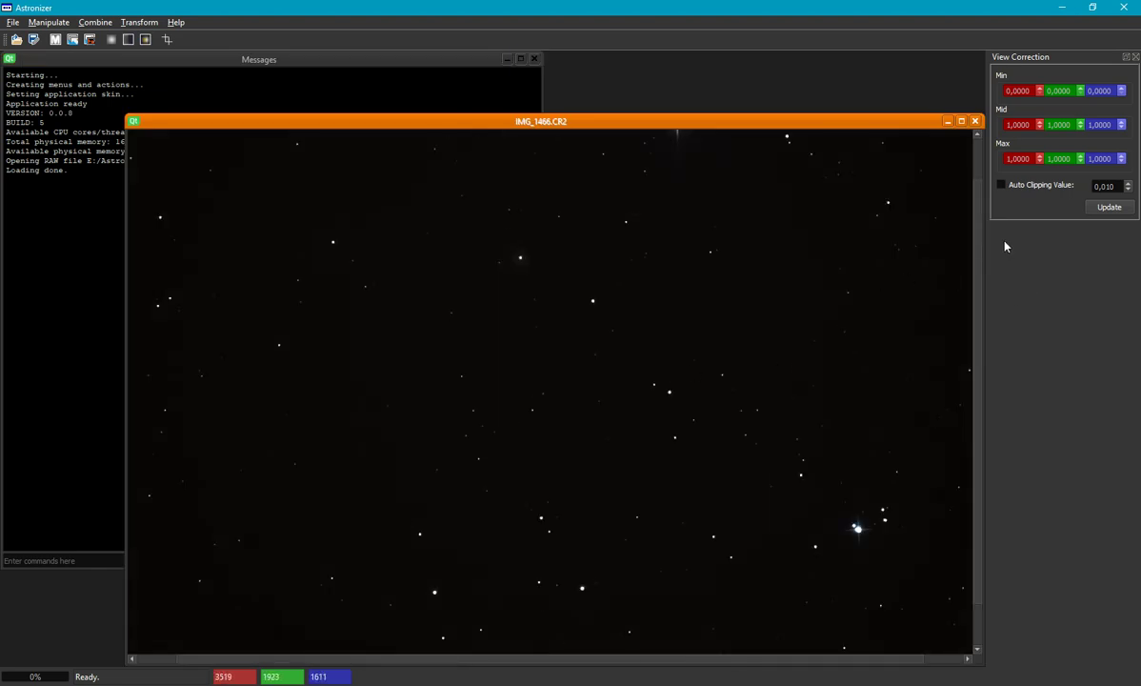
{"action": "left_click", "coordinate": [1026, 187]}
{"action": "left_click", "coordinate": [1105, 209]}
{"action": "scroll", "coordinate": [588, 414], "scroll_direction": "down", "scroll_amount": 1}
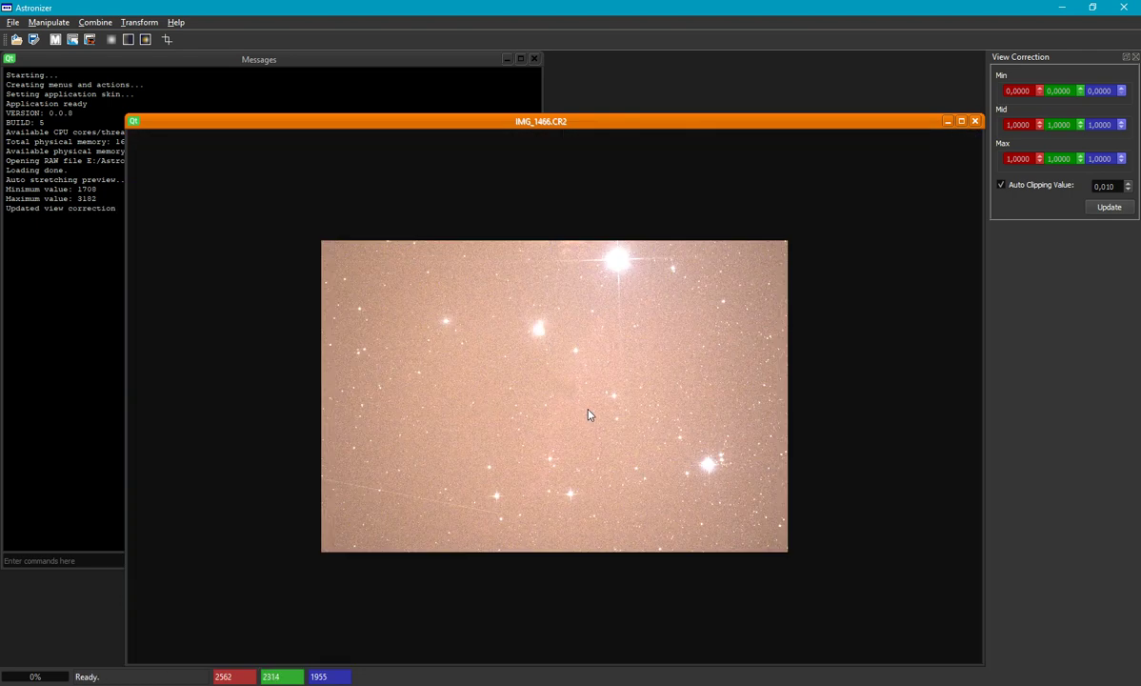
- Examine the stretched IMG_1466.CR2 light frame up close and at full extent, and close the image
{"action": "scroll", "coordinate": [588, 427], "scroll_direction": "up", "scroll_amount": 1}
{"action": "scroll", "coordinate": [623, 415], "scroll_direction": "up", "scroll_amount": 1}
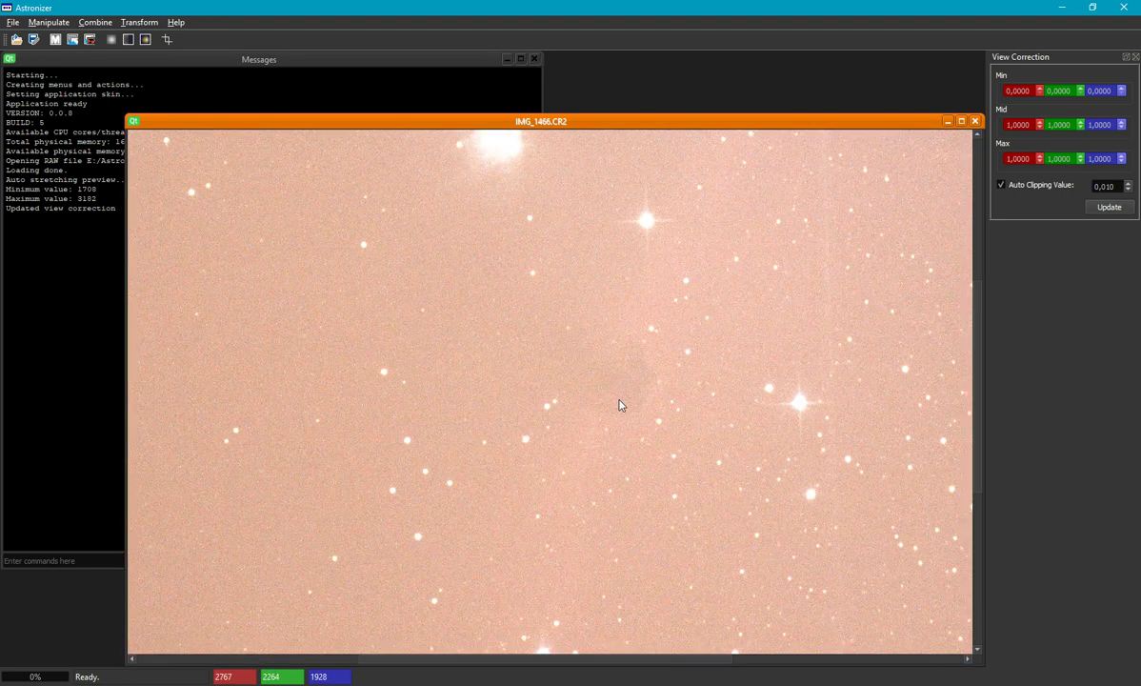
{"action": "scroll", "coordinate": [619, 404], "scroll_direction": "down", "scroll_amount": 2}
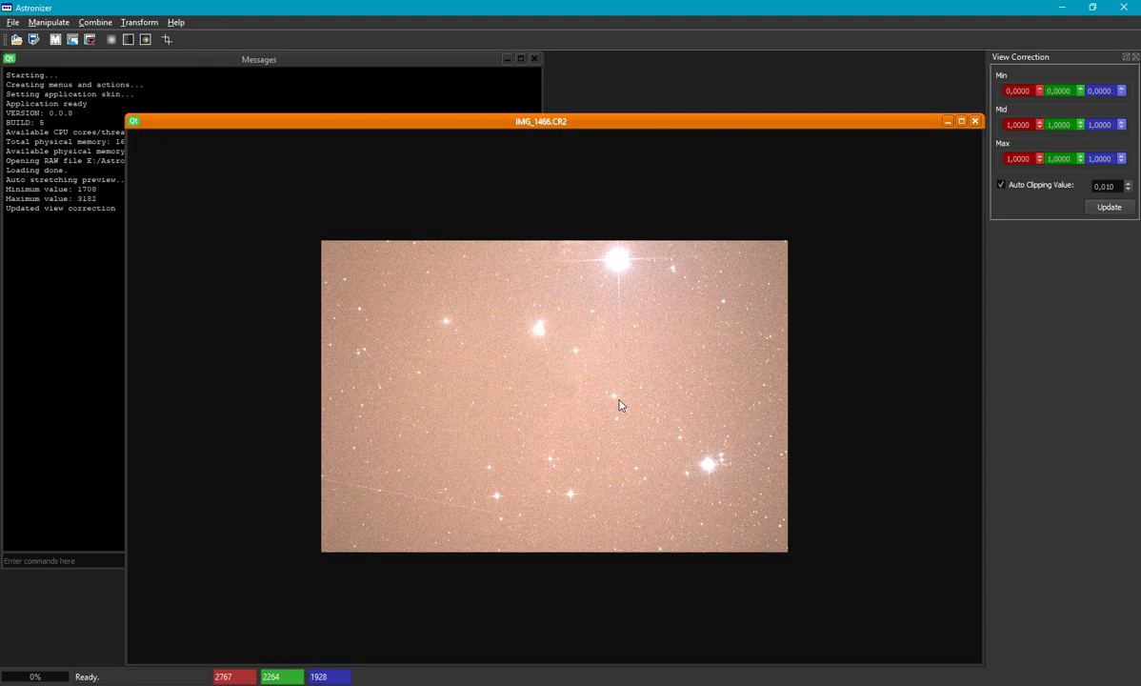
{"action": "left_click", "coordinate": [975, 123]}
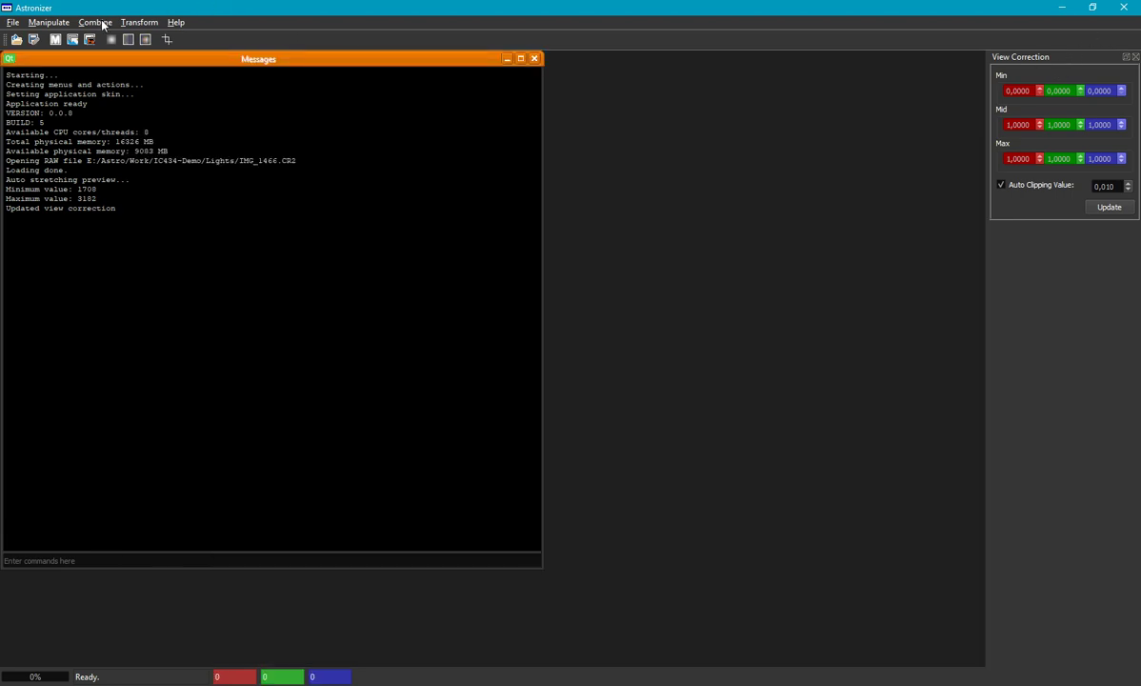
- Start creating a master frame and set its type to Bias Frame
{"action": "left_click", "coordinate": [95, 21]}
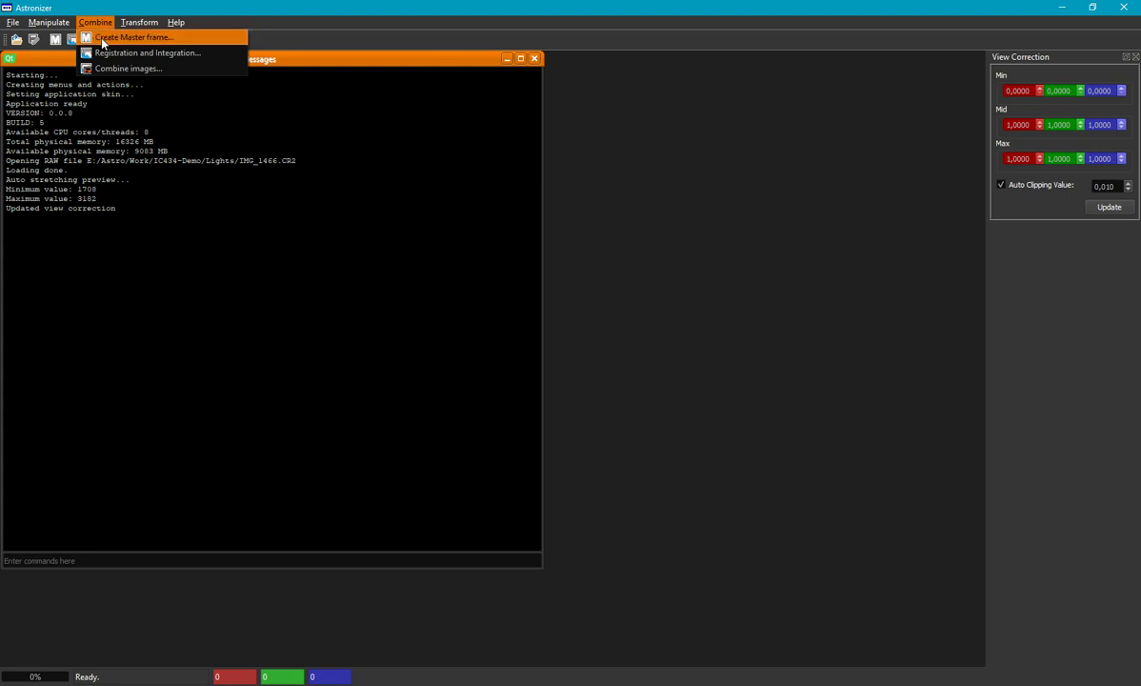
{"action": "left_click", "coordinate": [103, 38]}
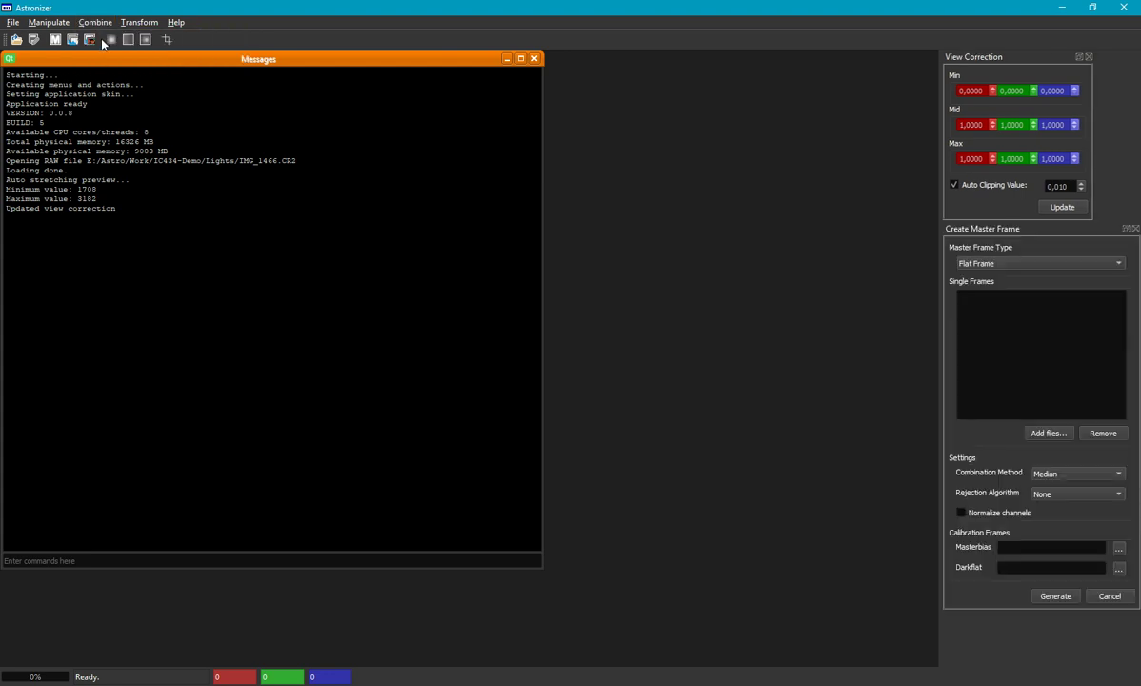
{"action": "left_click", "coordinate": [1010, 263]}
{"action": "left_click", "coordinate": [990, 293]}
- Add all CR2 files from the IC434-Demo/Bias folder as single frames
{"action": "left_click", "coordinate": [1048, 434]}
{"action": "left_click", "coordinate": [285, 47]}
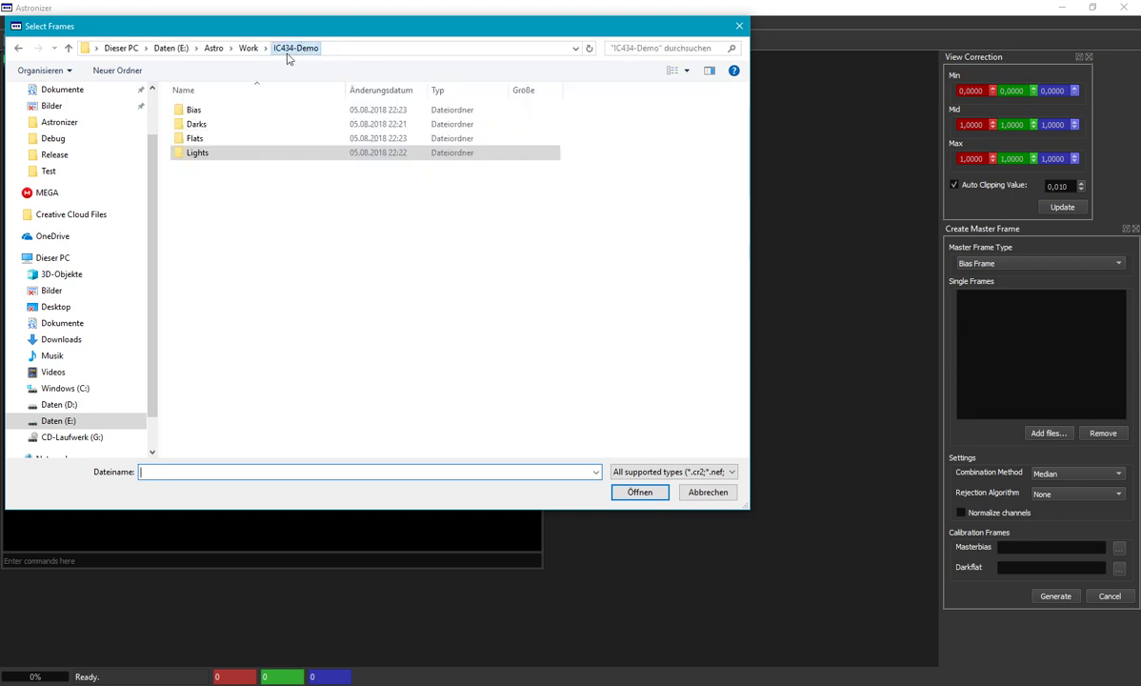
{"action": "double_click", "coordinate": [192, 112]}
{"action": "left_click_drag", "start_coordinate": [674, 309], "coordinate": [157, 78]}
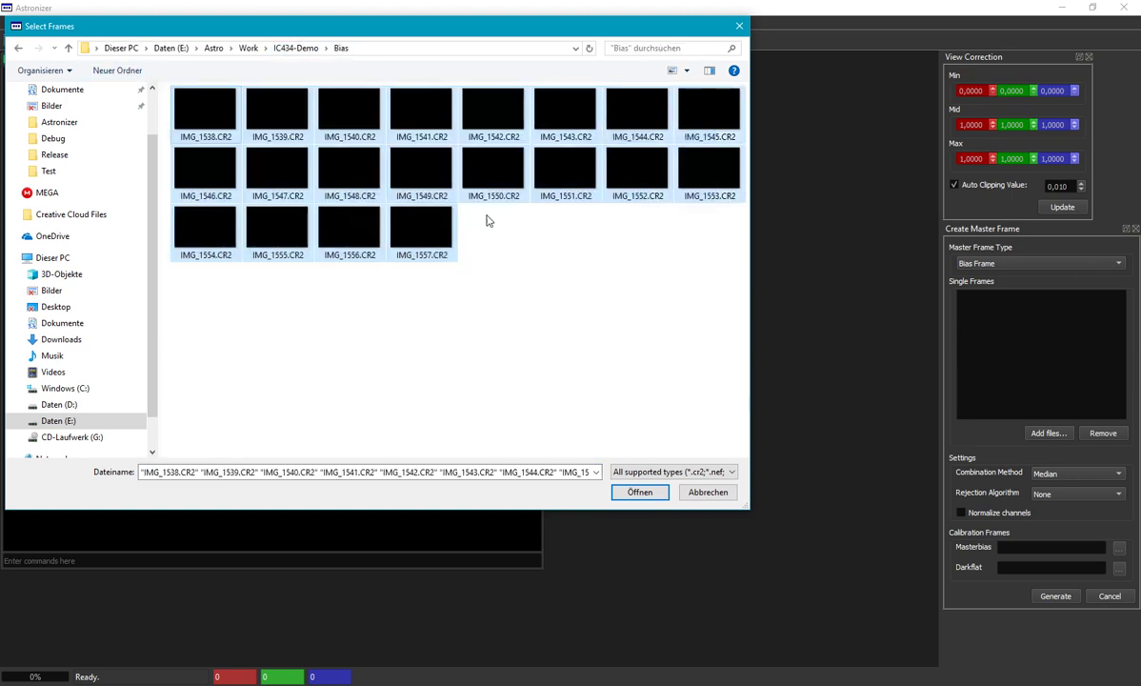
{"action": "left_click", "coordinate": [638, 491]}
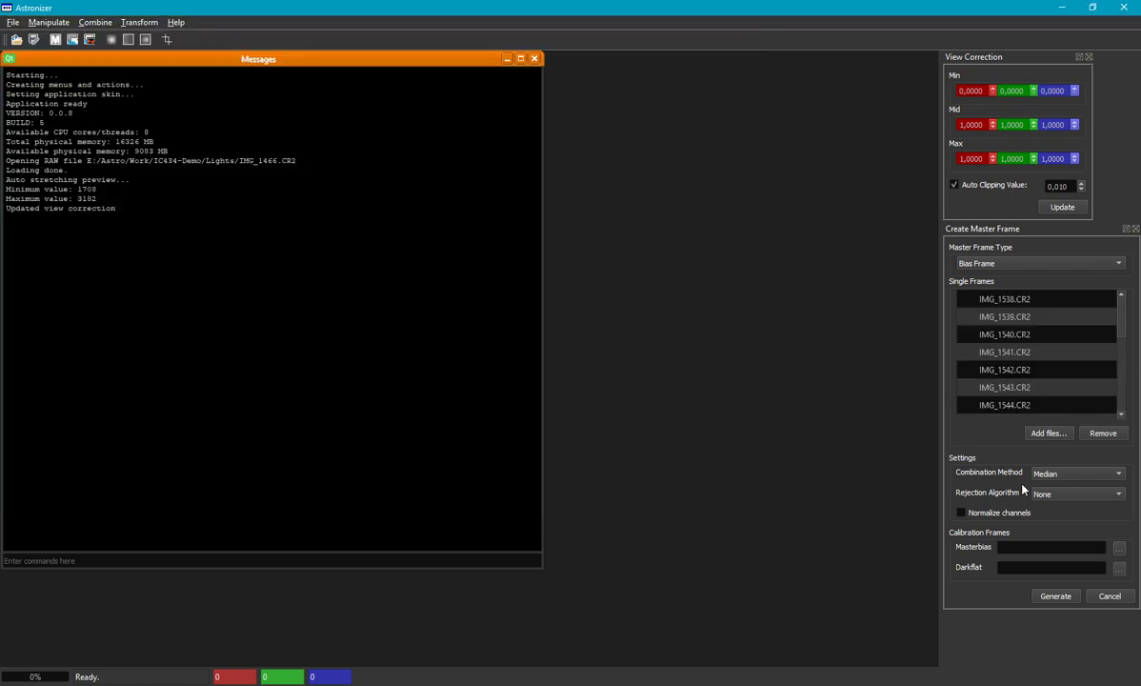
- Generate the master bias with Sigma combination and Winsorize rejection, and refresh its view correction
{"action": "left_click", "coordinate": [1072, 473]}
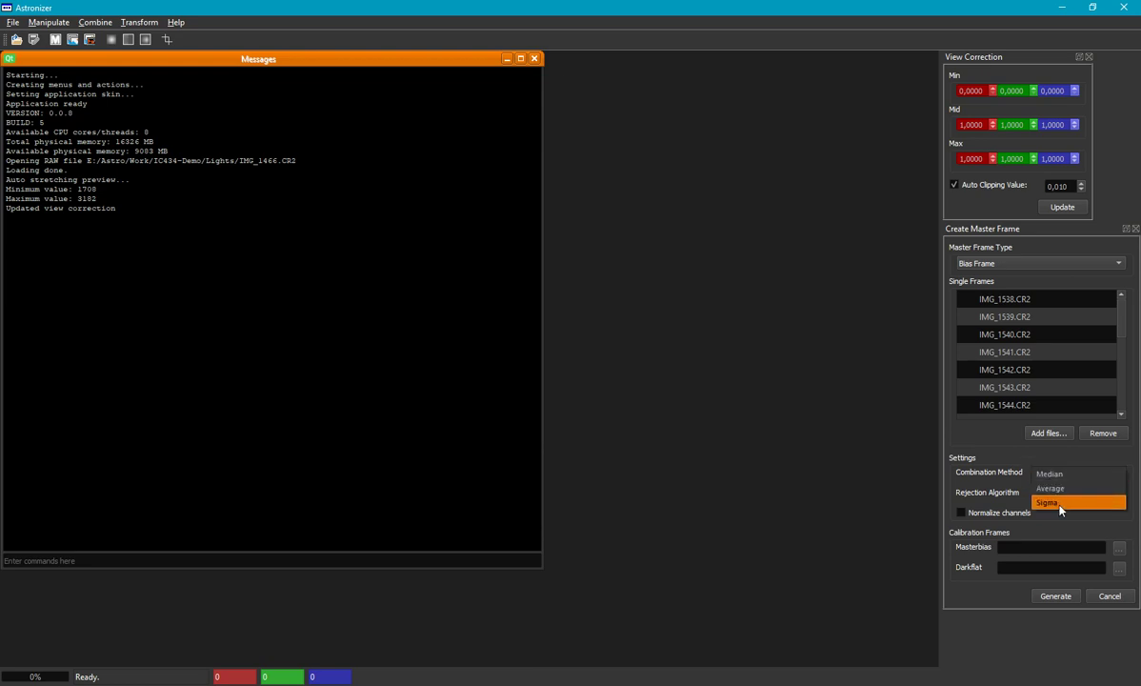
{"action": "left_click", "coordinate": [1057, 503]}
{"action": "left_click", "coordinate": [1074, 493]}
{"action": "left_click", "coordinate": [1046, 506]}
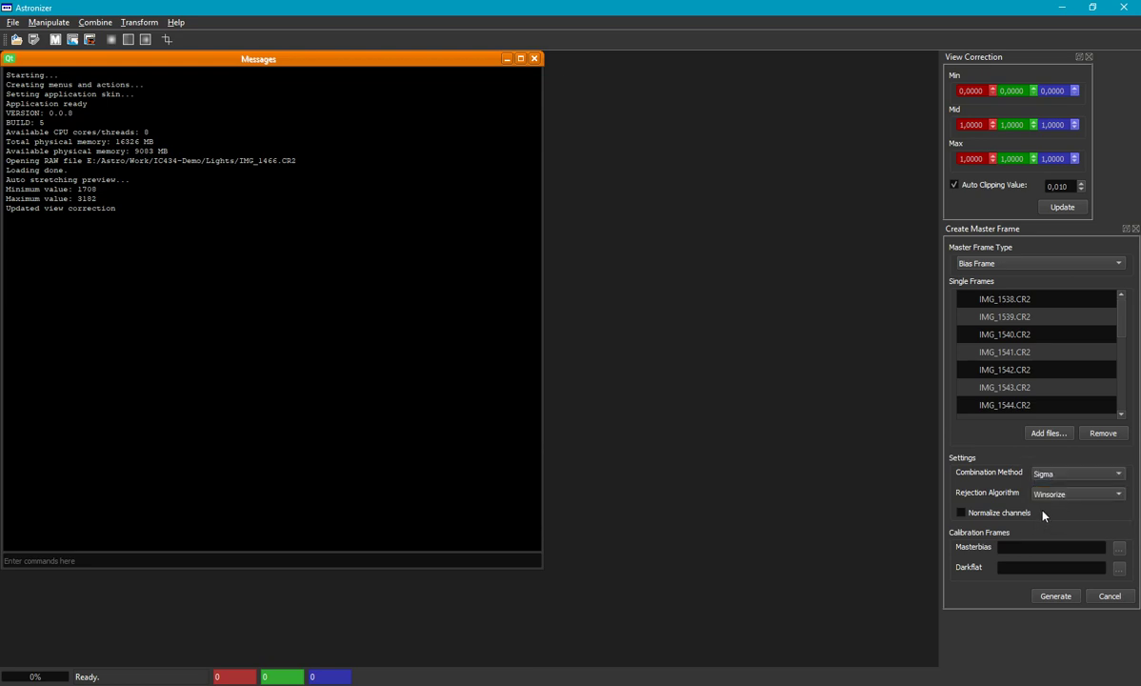
{"action": "left_click", "coordinate": [1054, 597]}
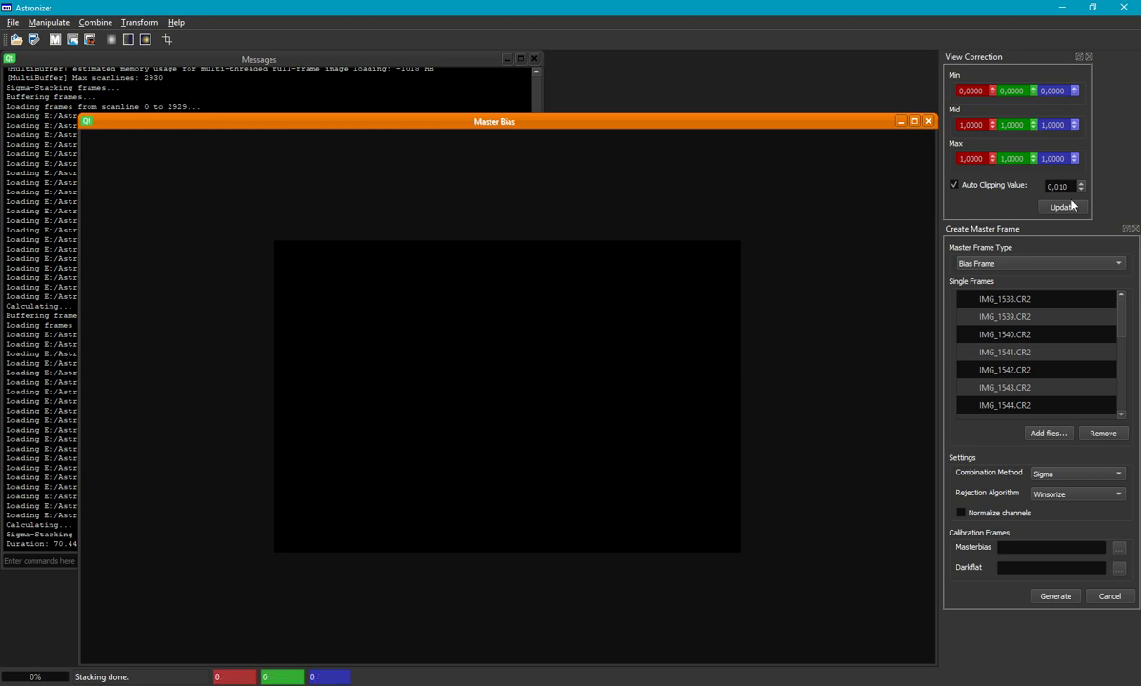
{"action": "left_click", "coordinate": [1064, 206]}
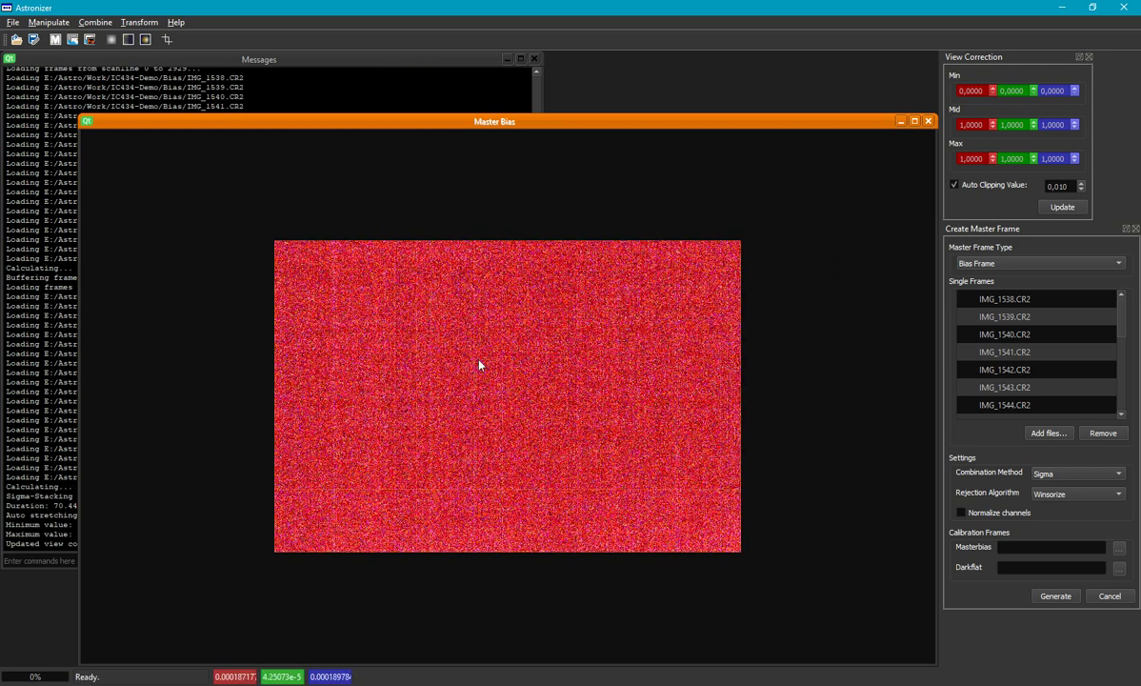
- Save the master bias in the IC434-Demo folder as a FITS file named Masterbias, and close the image
{"action": "left_click", "coordinate": [13, 23]}
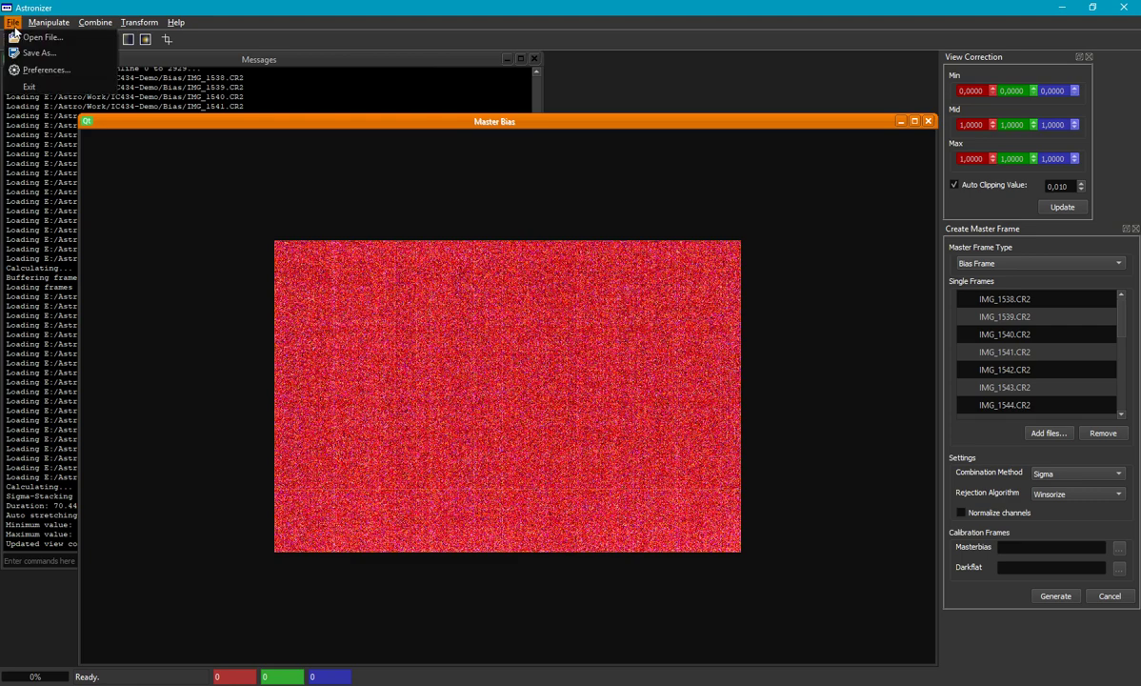
{"action": "left_click", "coordinate": [35, 54]}
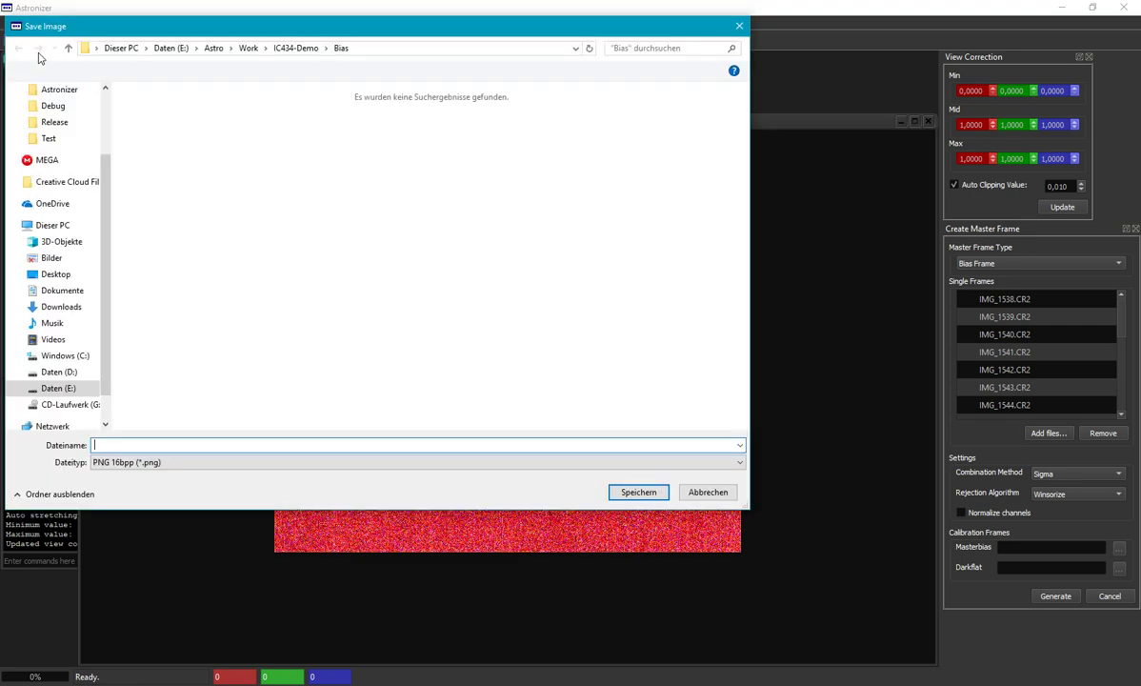
{"action": "left_click", "coordinate": [291, 47]}
{"action": "left_click", "coordinate": [153, 462]}
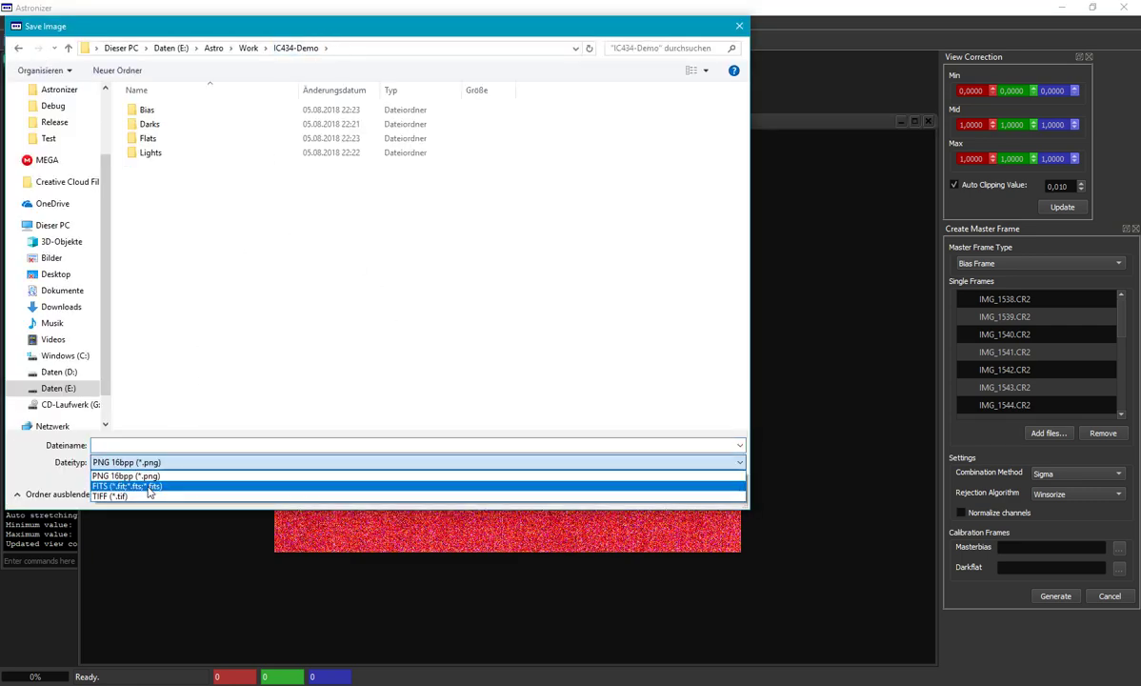
{"action": "left_click", "coordinate": [138, 485]}
{"action": "left_click", "coordinate": [154, 445]}
{"action": "type", "text": "Masterbias"}
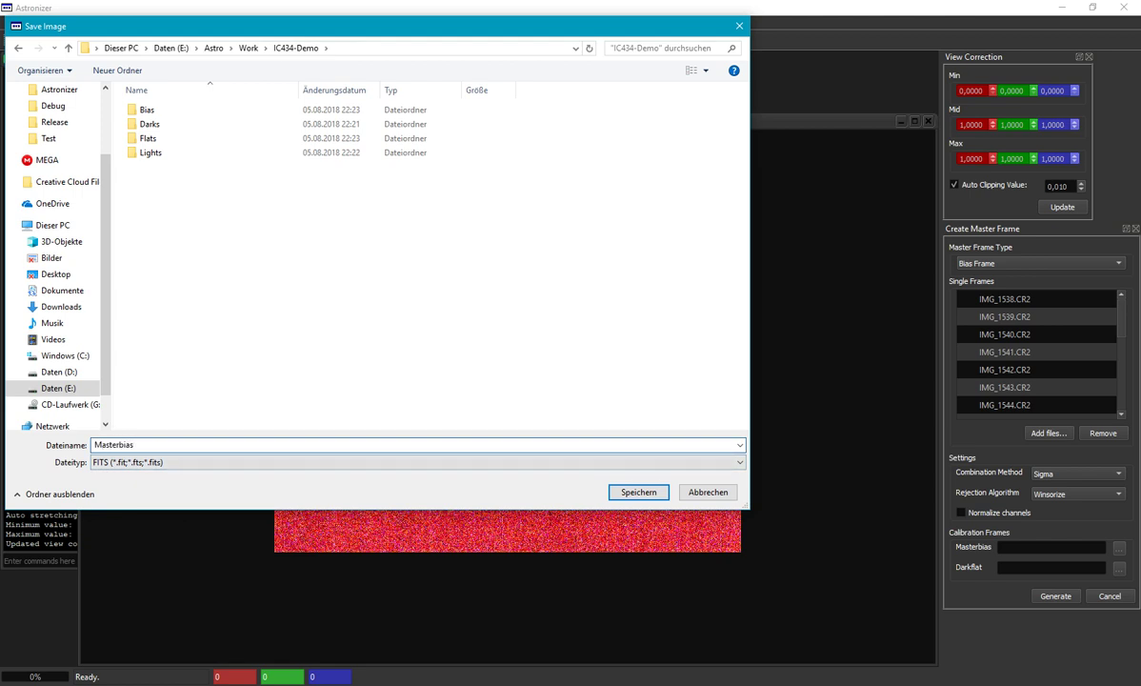
{"action": "left_click", "coordinate": [638, 493]}
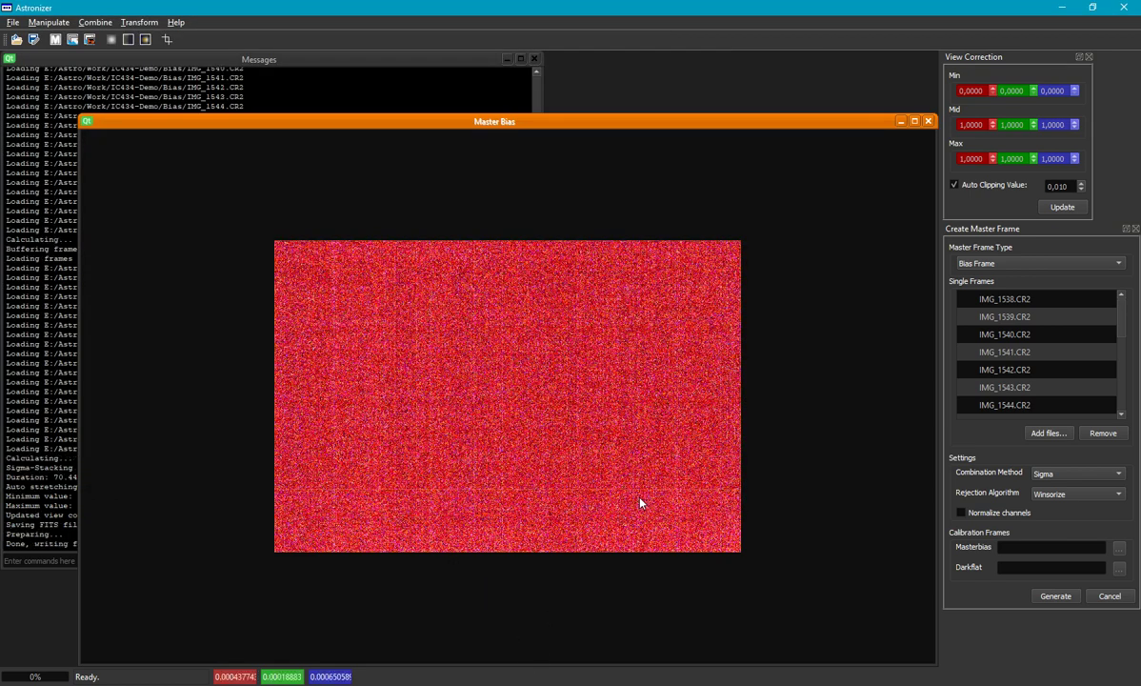
{"action": "left_click", "coordinate": [927, 122]}
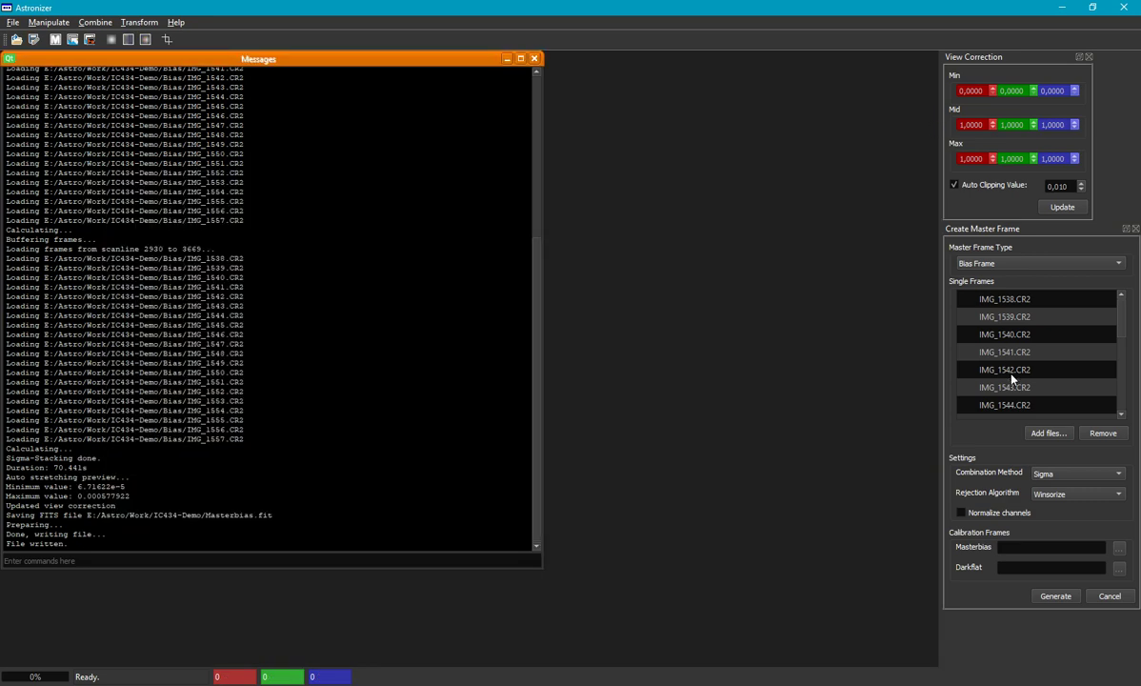
- Remove all bias frames from the single frames and set the master frame type to Flat Frame
{"action": "left_click", "coordinate": [952, 370]}
{"action": "key", "text": "ctrl+a"}
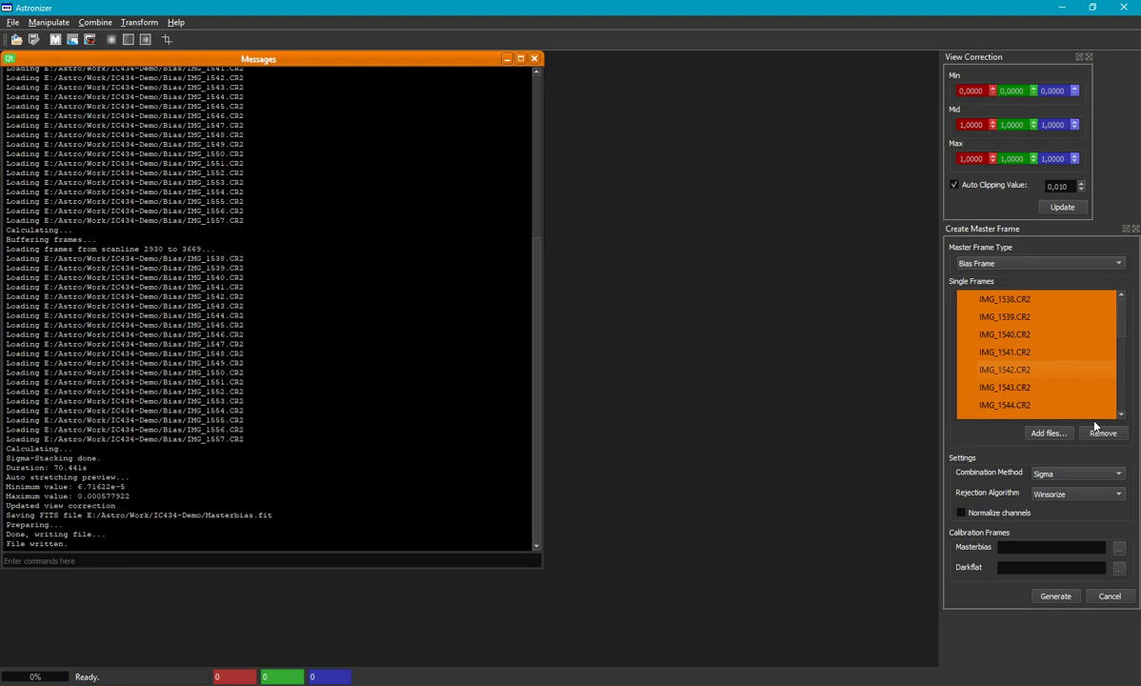
{"action": "left_click", "coordinate": [1103, 432]}
{"action": "left_click", "coordinate": [1050, 264]}
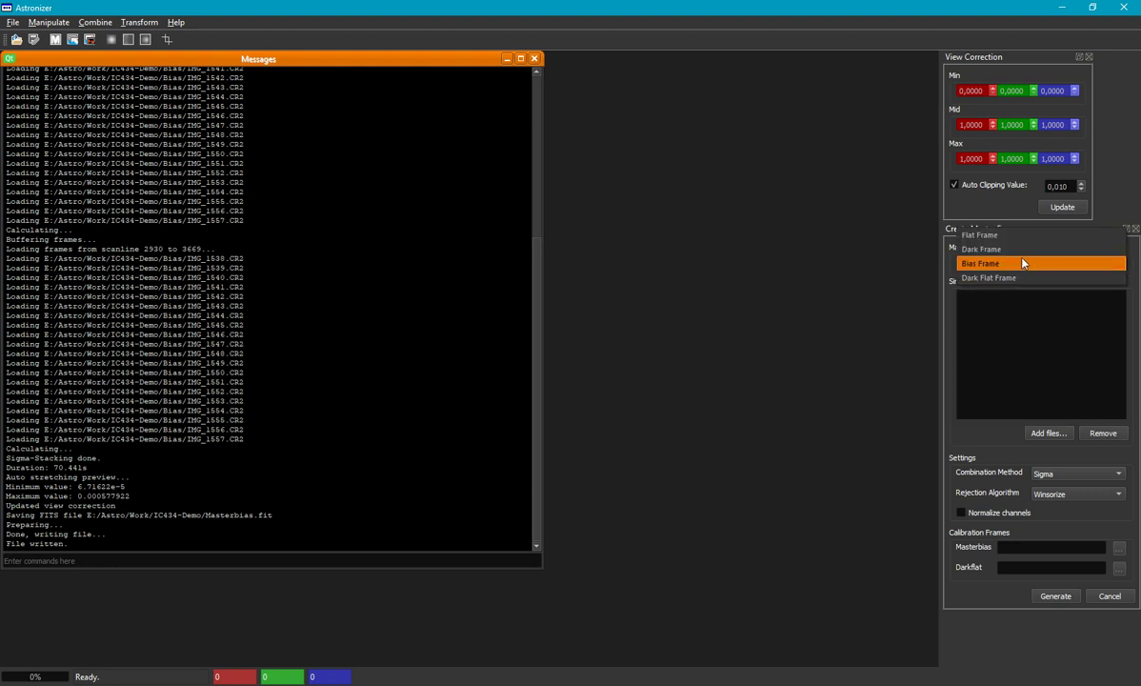
{"action": "left_click", "coordinate": [1001, 237]}
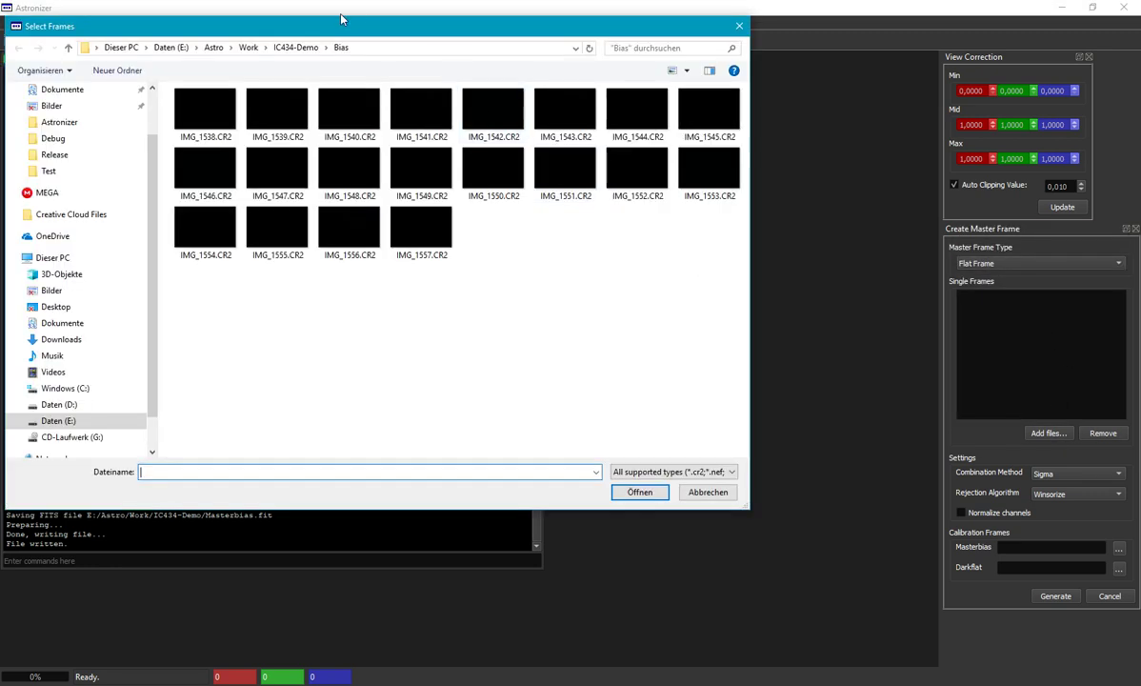
- Add all CR2 files from the IC434-Demo/Flats folder as single frames
{"action": "left_click", "coordinate": [297, 47]}
{"action": "double_click", "coordinate": [207, 141]}
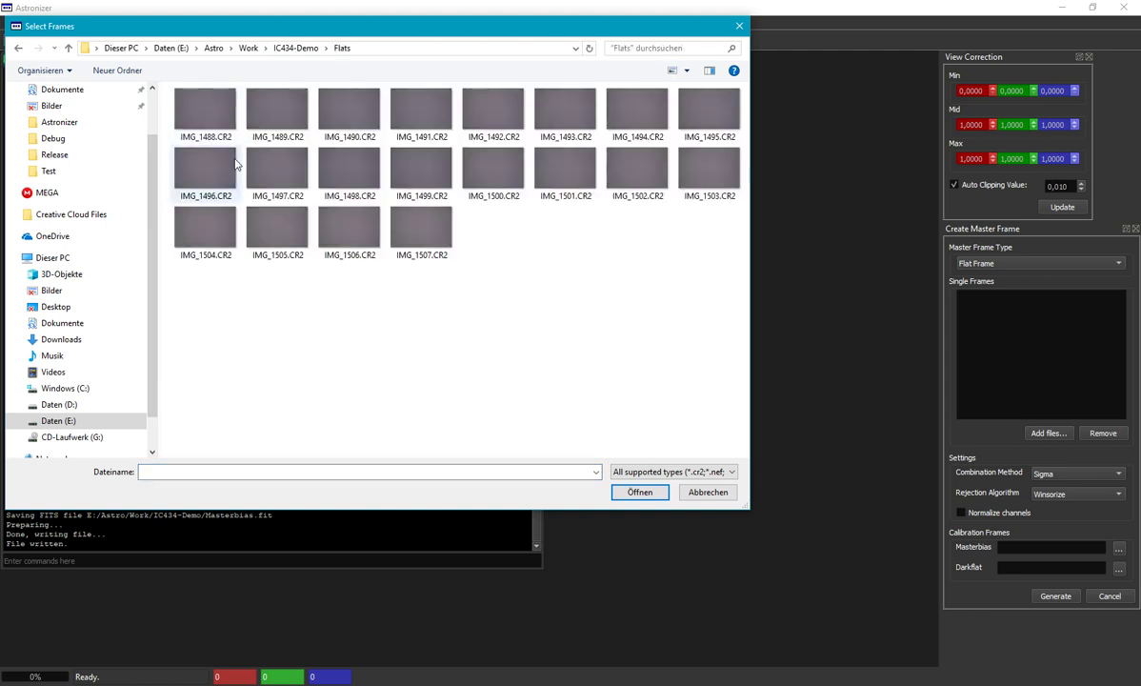
{"action": "left_click_drag", "start_coordinate": [671, 290], "coordinate": [165, 119]}
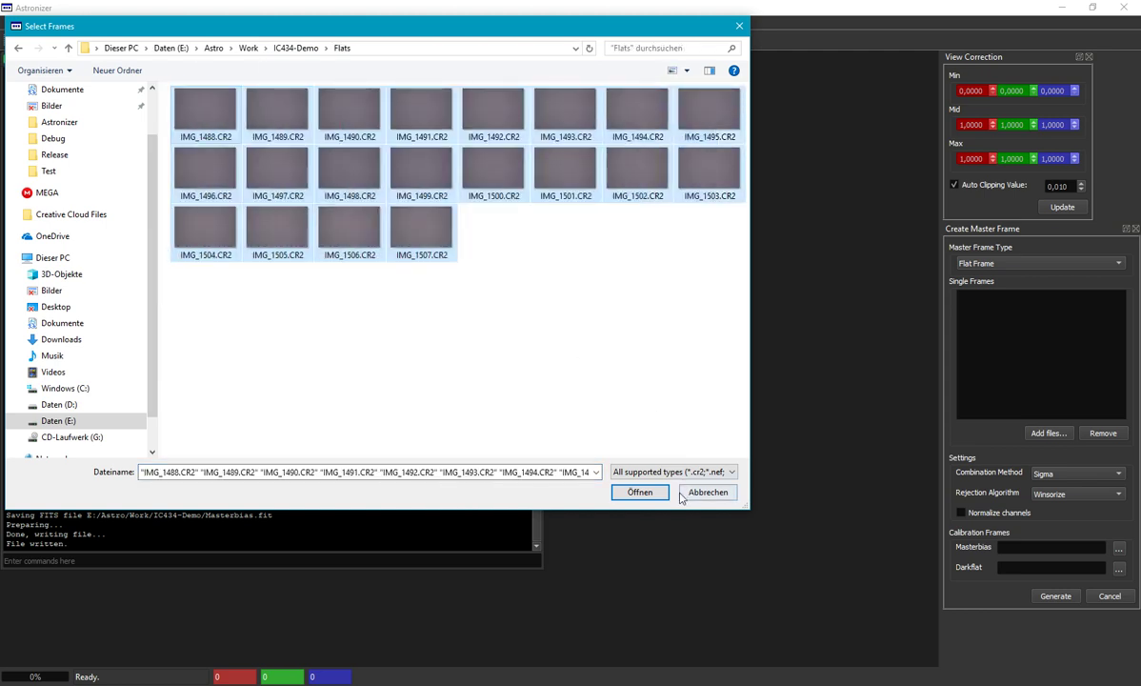
{"action": "left_click", "coordinate": [640, 491]}
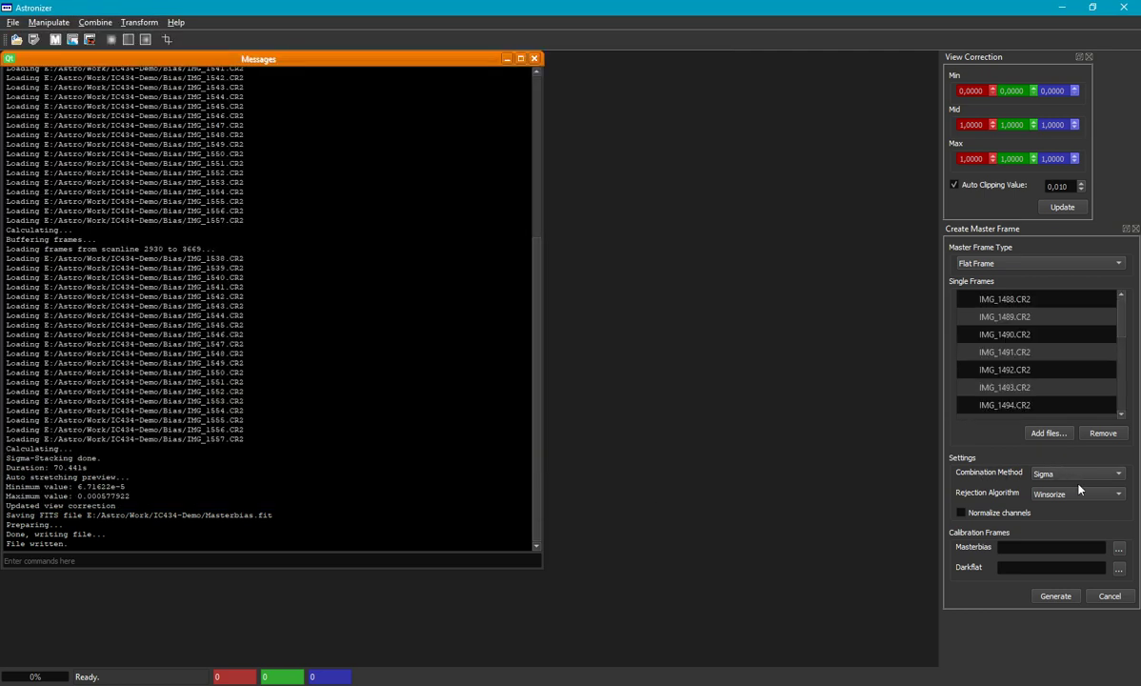
- Generate the master flat with Masterbias.fit from IC434-Demo as the masterbias and channel normalization enabled
{"action": "left_click", "coordinate": [1118, 548]}
{"action": "left_click", "coordinate": [295, 49]}
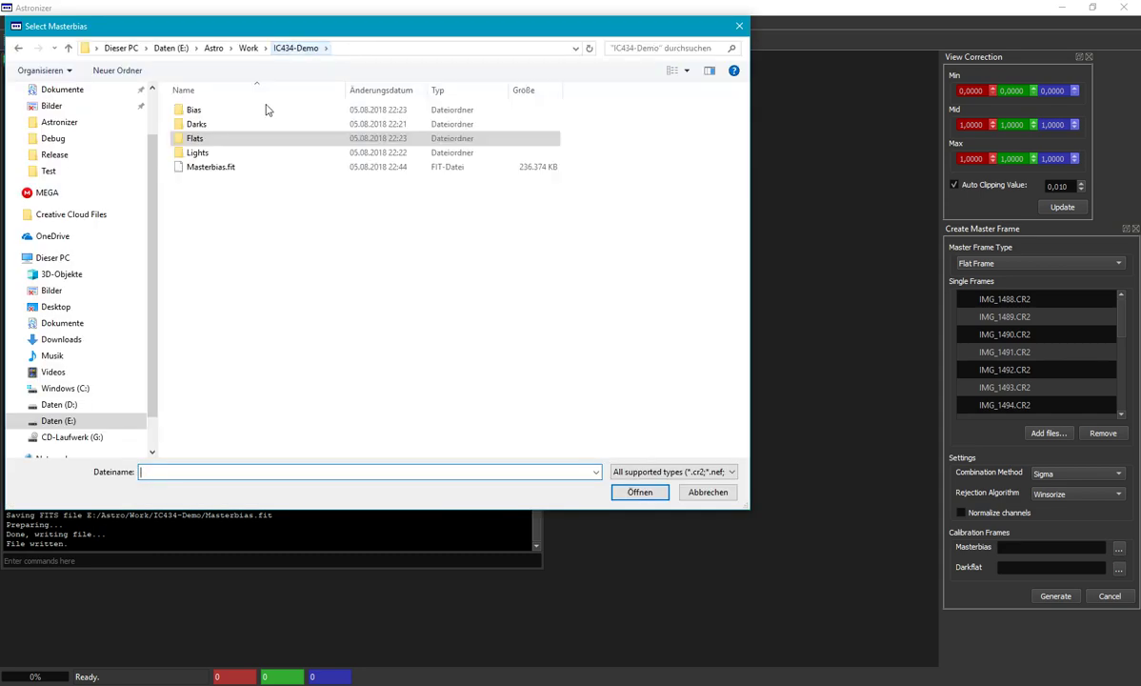
{"action": "double_click", "coordinate": [208, 163]}
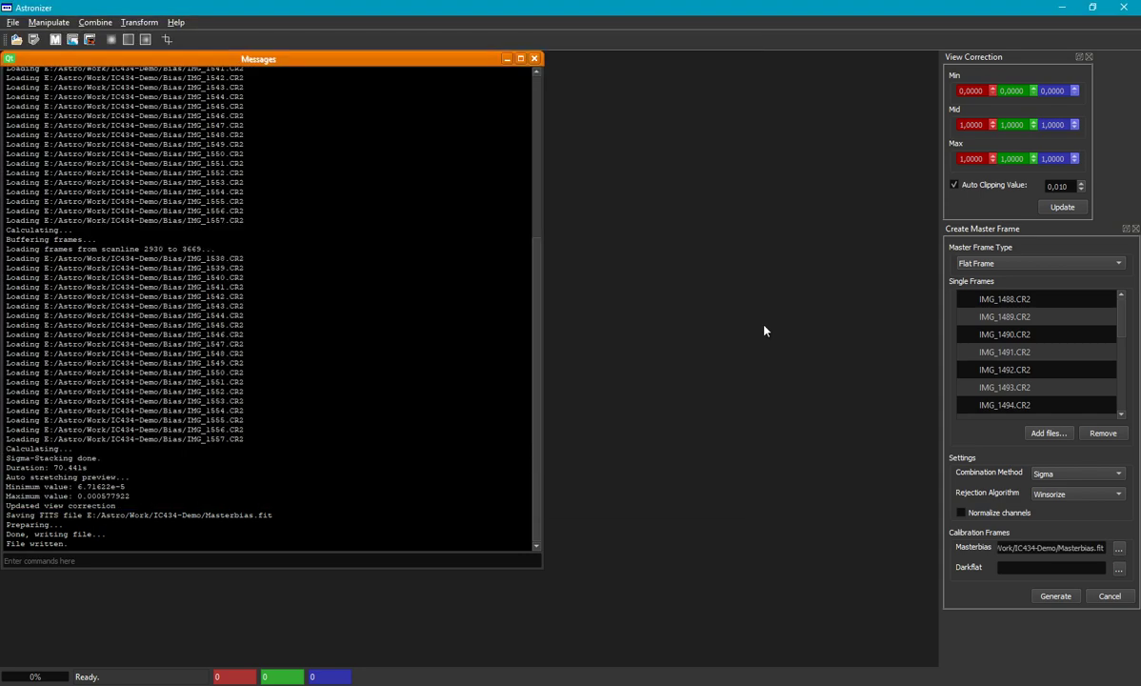
{"action": "left_click", "coordinate": [970, 515]}
{"action": "left_click", "coordinate": [1060, 598]}
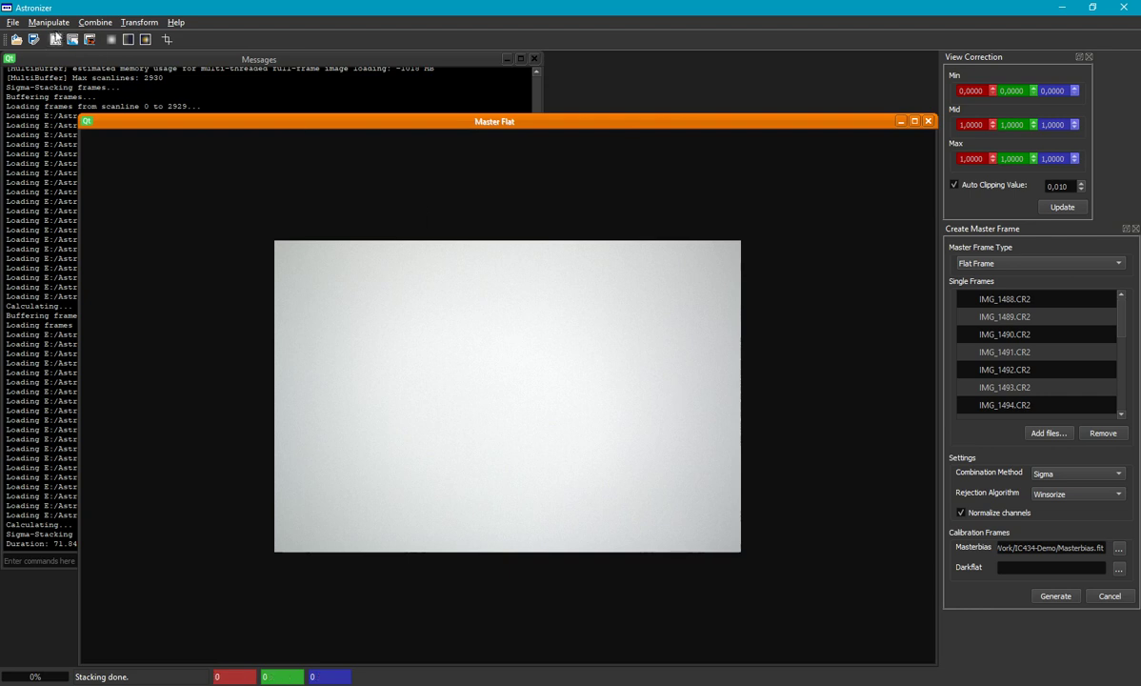
- Save the master flat in the IC434-Demo folder as a FITS file named Masterflat, and close the image
{"action": "left_click", "coordinate": [13, 22]}
{"action": "left_click", "coordinate": [42, 51]}
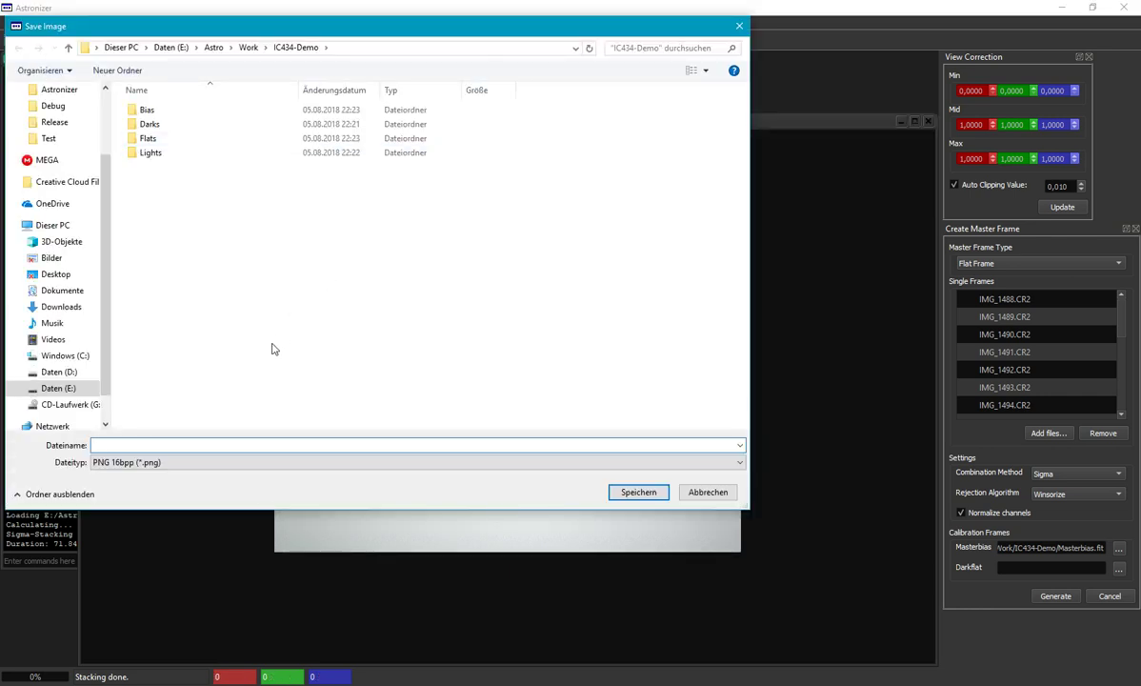
{"action": "left_click", "coordinate": [197, 463]}
{"action": "left_click", "coordinate": [143, 485]}
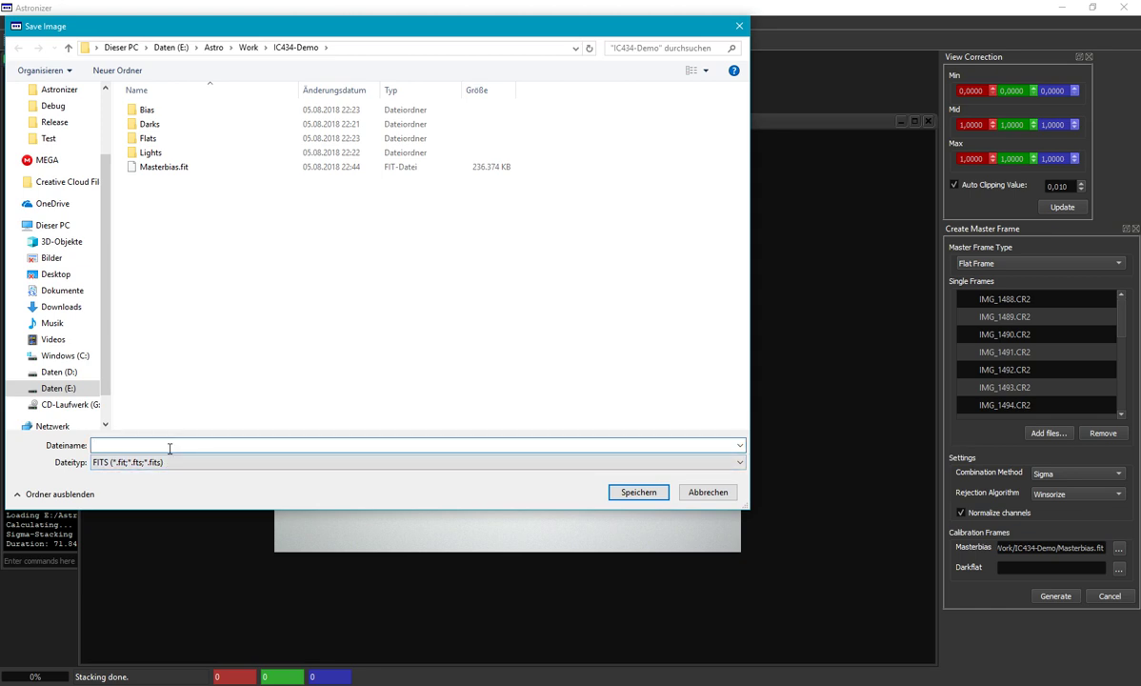
{"action": "type", "text": "Masterflat"}
{"action": "left_click", "coordinate": [637, 492]}
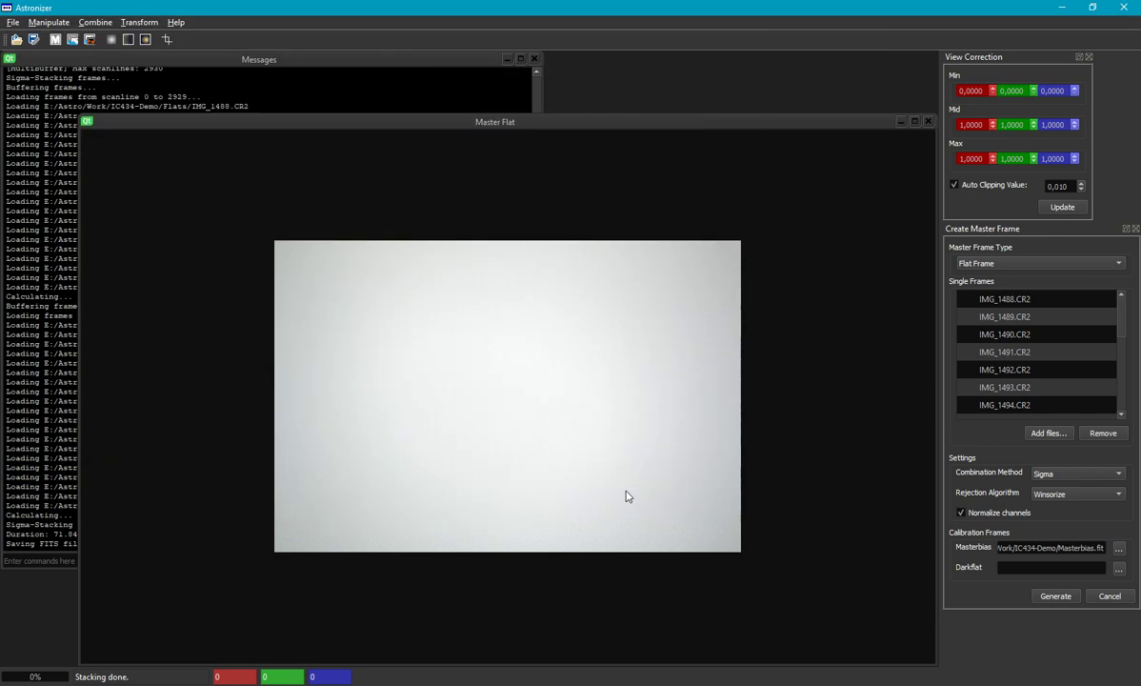
{"action": "left_click", "coordinate": [928, 122]}
- Remove all flat frames from the single frames and set the master frame type to Dark Frame
{"action": "left_click", "coordinate": [1012, 371]}
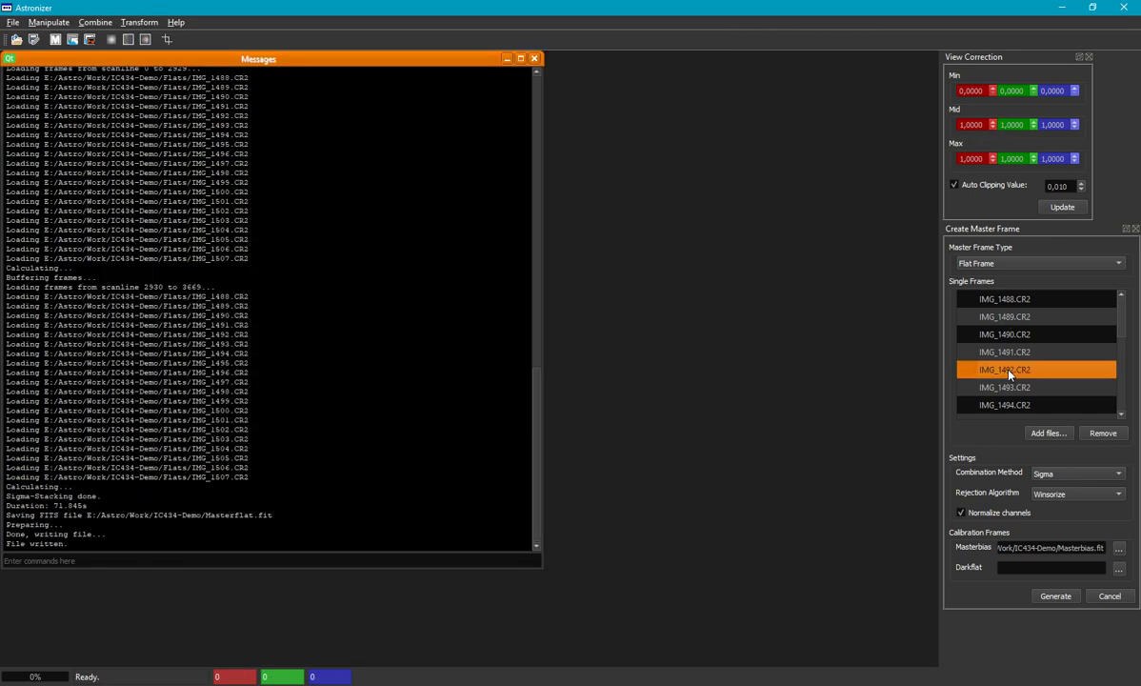
{"action": "key", "text": "ctrl+a"}
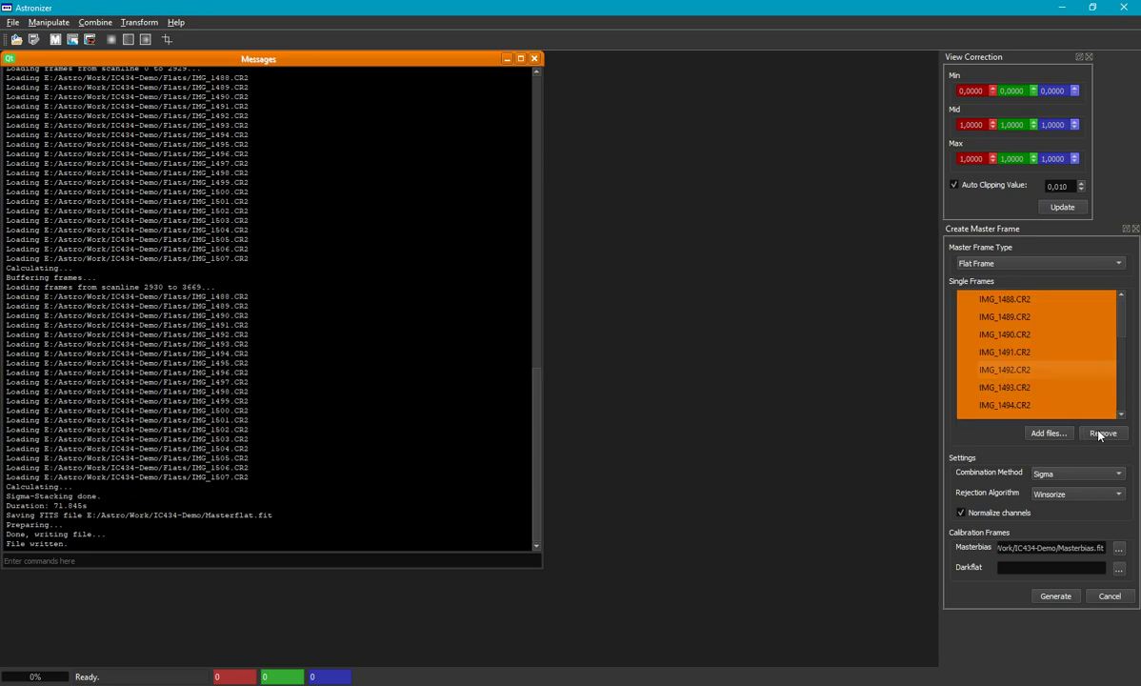
{"action": "left_click", "coordinate": [1102, 433]}
{"action": "left_click", "coordinate": [1023, 264]}
{"action": "left_click", "coordinate": [991, 278]}
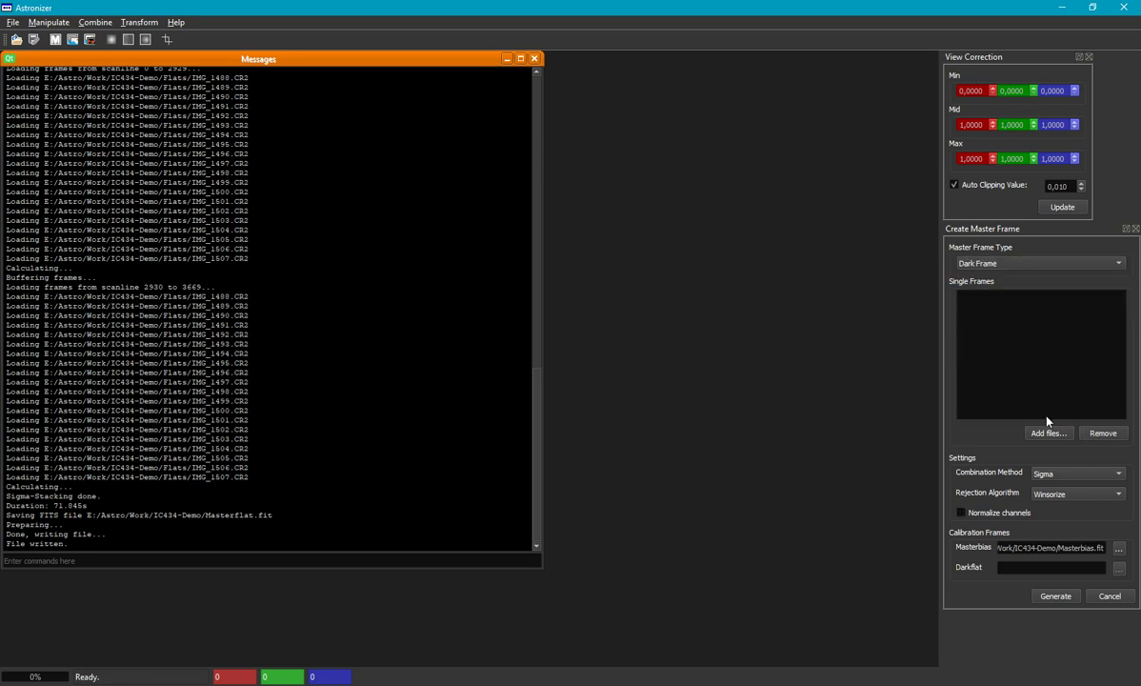
- Add all CR2 files from the IC434-Demo/Darks folder as single frames
{"action": "left_click", "coordinate": [1047, 433]}
{"action": "left_click", "coordinate": [201, 125]}
{"action": "double_click", "coordinate": [201, 125]}
{"action": "left_click_drag", "start_coordinate": [695, 217], "coordinate": [162, 86]}
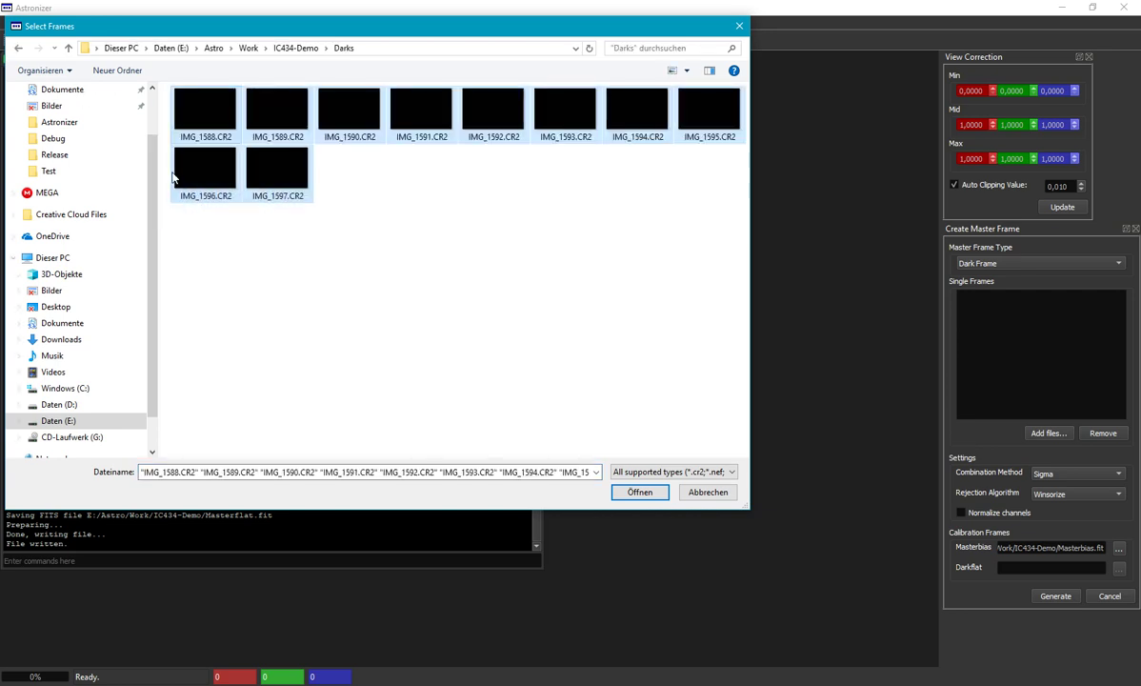
{"action": "left_click", "coordinate": [640, 493]}
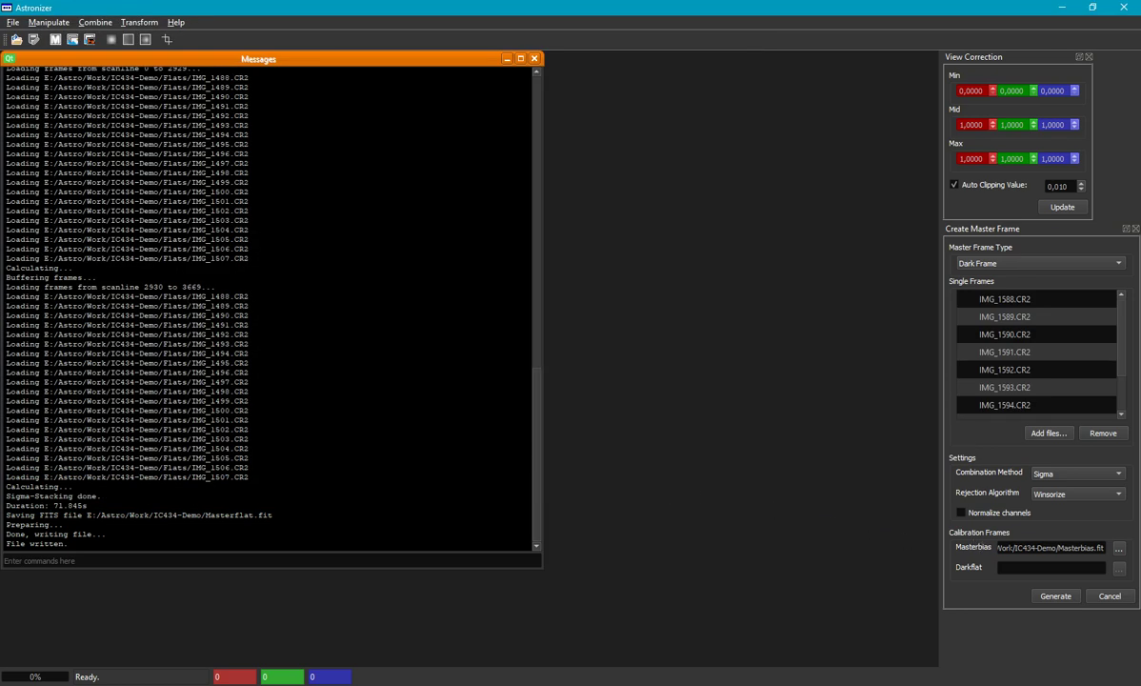
- Generate the master dark with Average as the combination method and None as the rejection algorithm
{"action": "left_click", "coordinate": [1074, 473]}
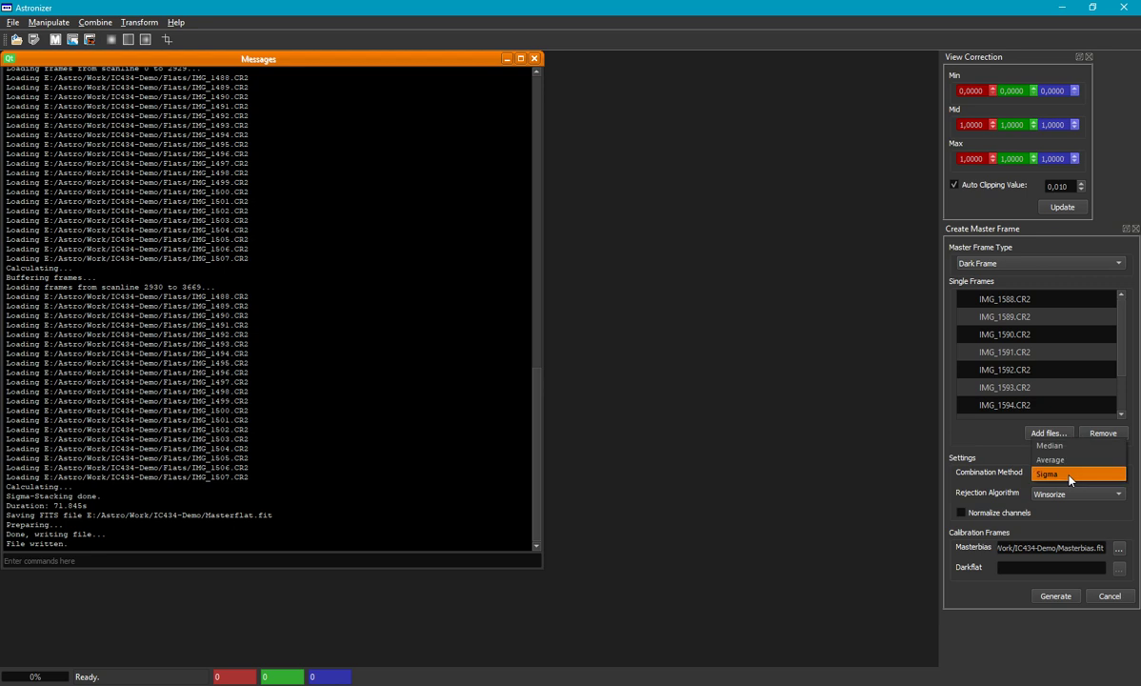
{"action": "left_click", "coordinate": [1057, 455]}
{"action": "left_click", "coordinate": [1072, 493]}
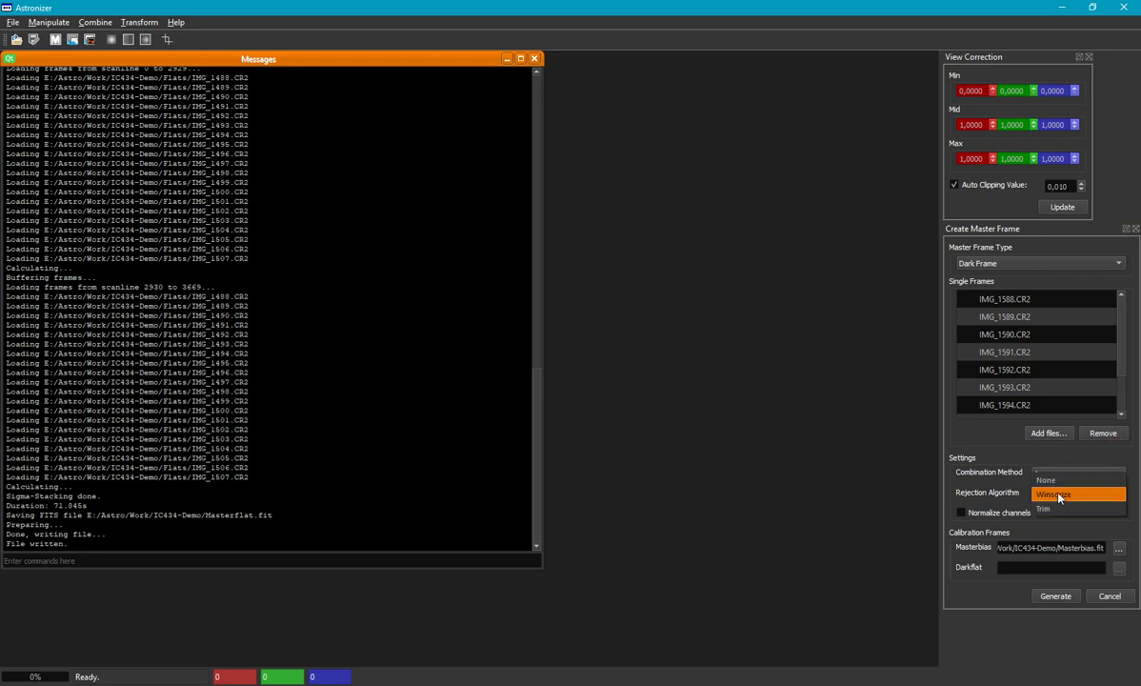
{"action": "left_click", "coordinate": [1047, 476]}
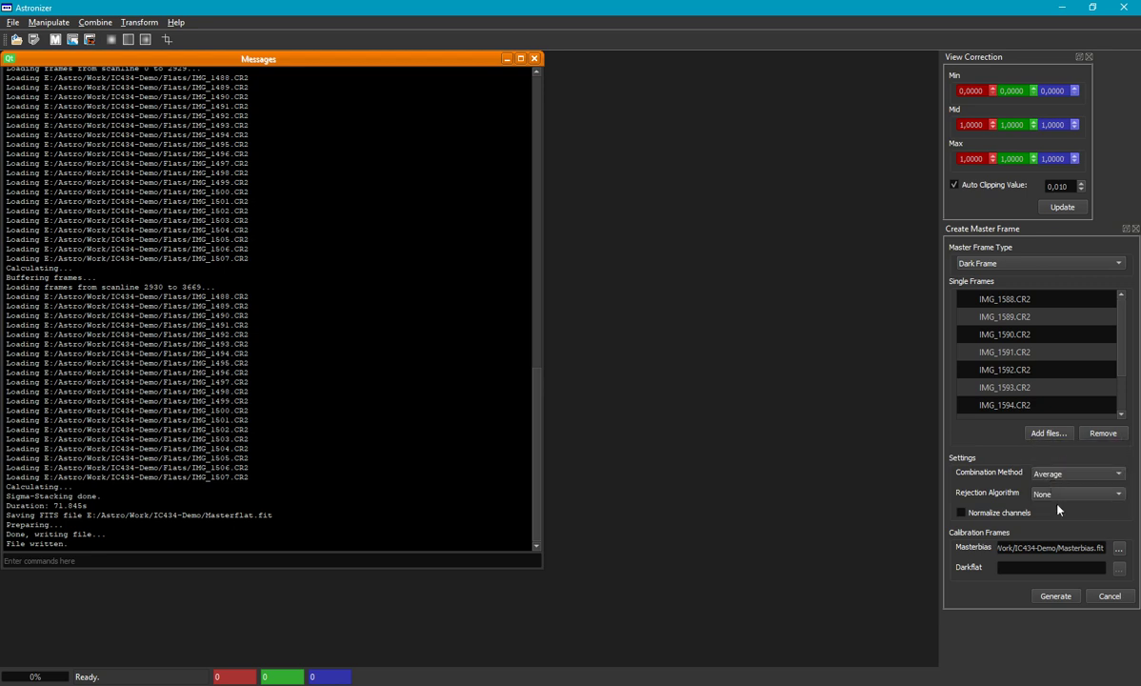
{"action": "left_click", "coordinate": [1063, 600]}
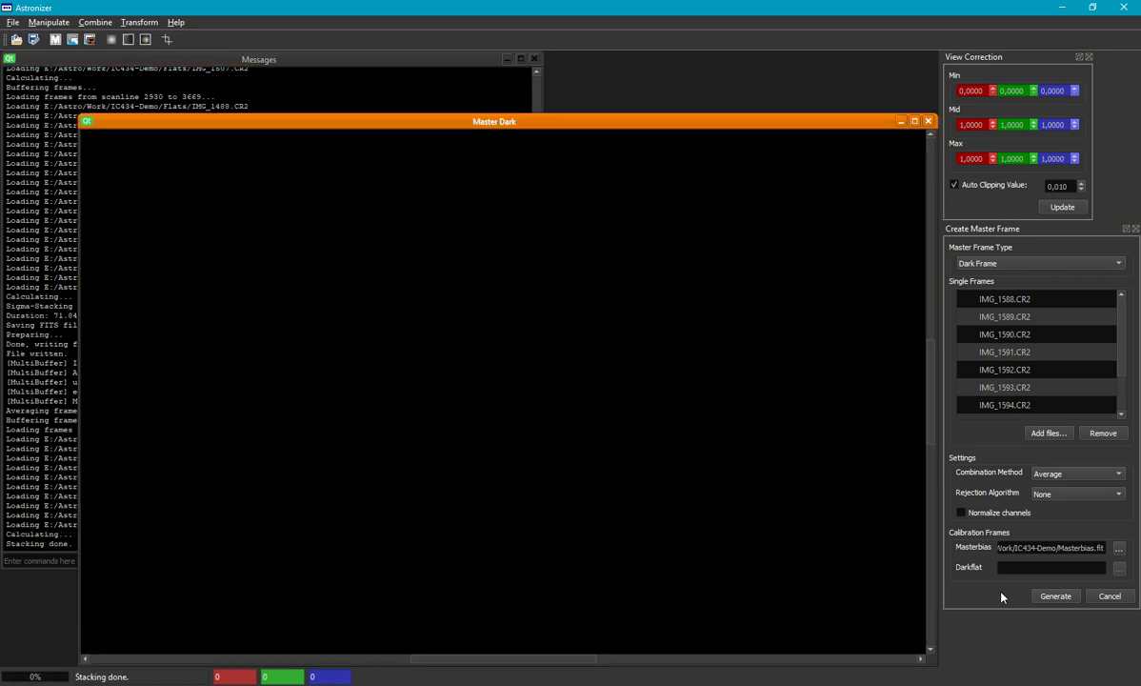
- Save the master dark in the IC434-Demo folder as a FITS file named Masterdark, and close the image and the master frame settings
{"action": "left_click", "coordinate": [15, 19]}
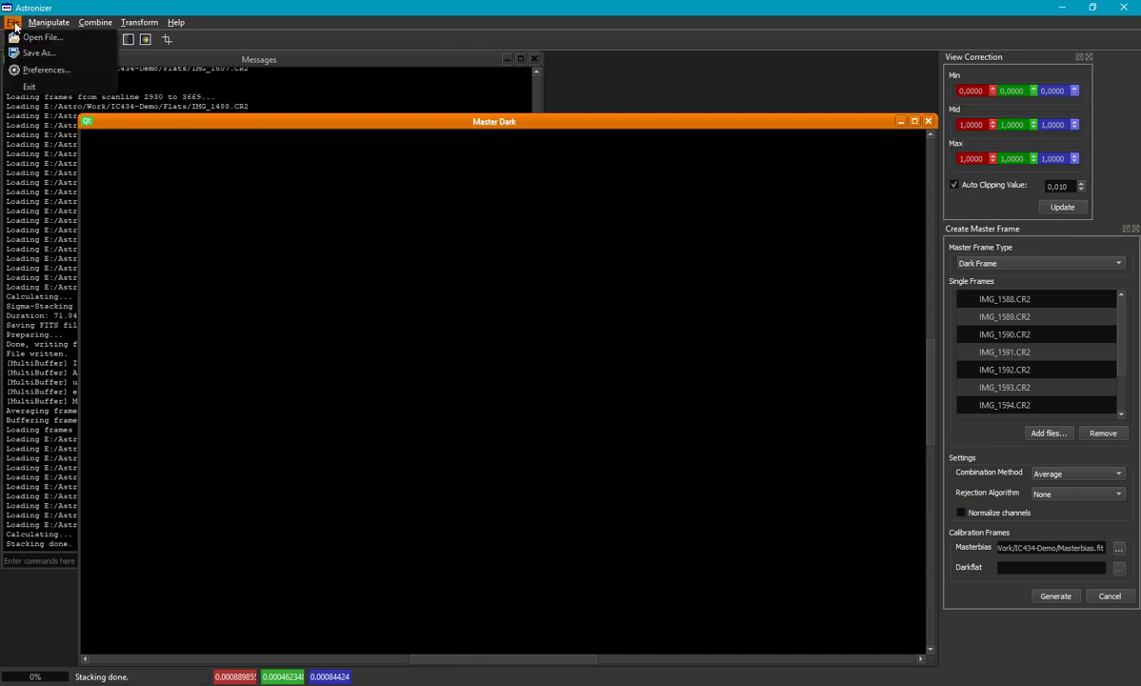
{"action": "left_click", "coordinate": [46, 52]}
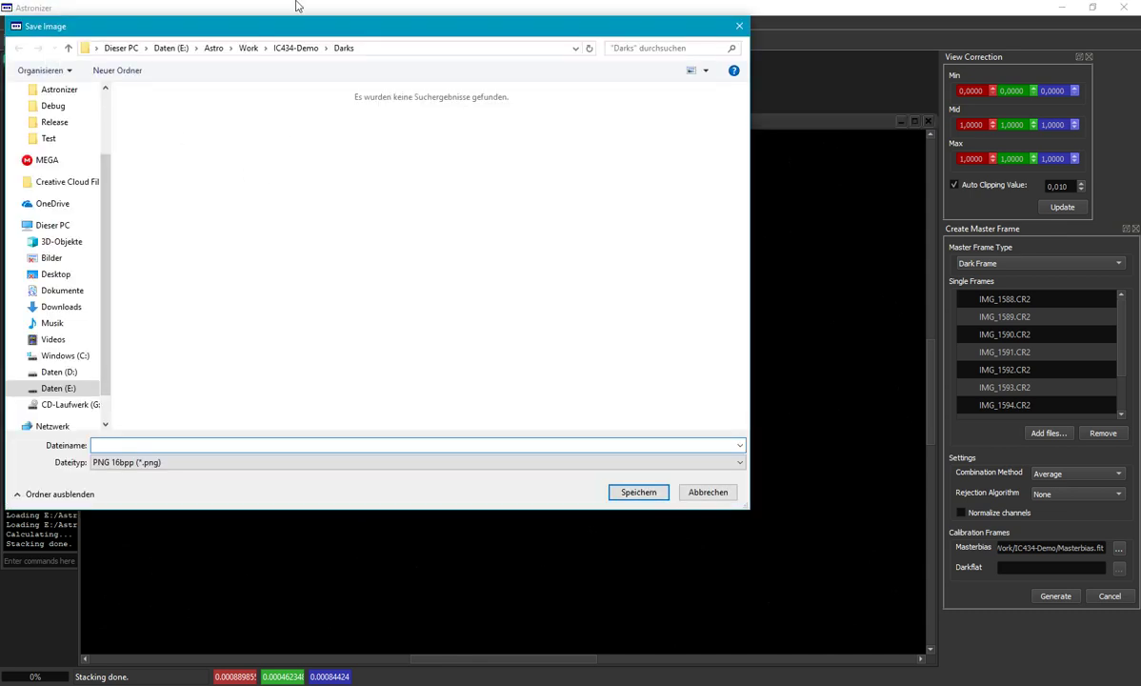
{"action": "left_click", "coordinate": [283, 45]}
{"action": "left_click", "coordinate": [181, 462]}
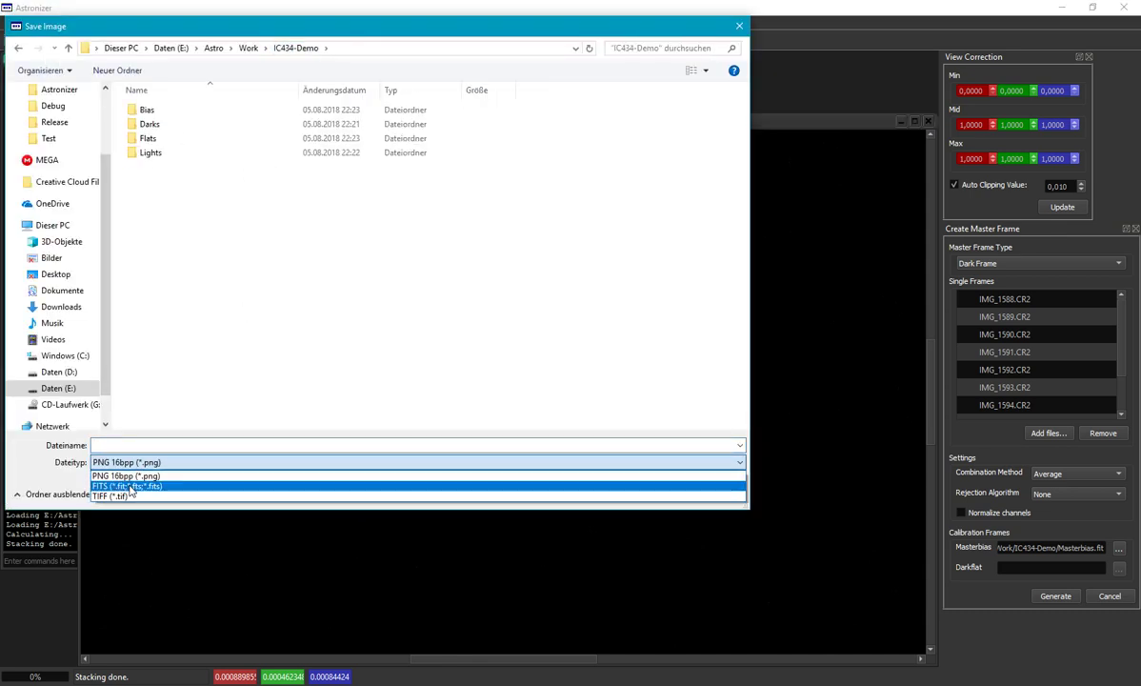
{"action": "left_click", "coordinate": [152, 471]}
{"action": "left_click", "coordinate": [127, 445]}
{"action": "type", "text": "Masterd"}
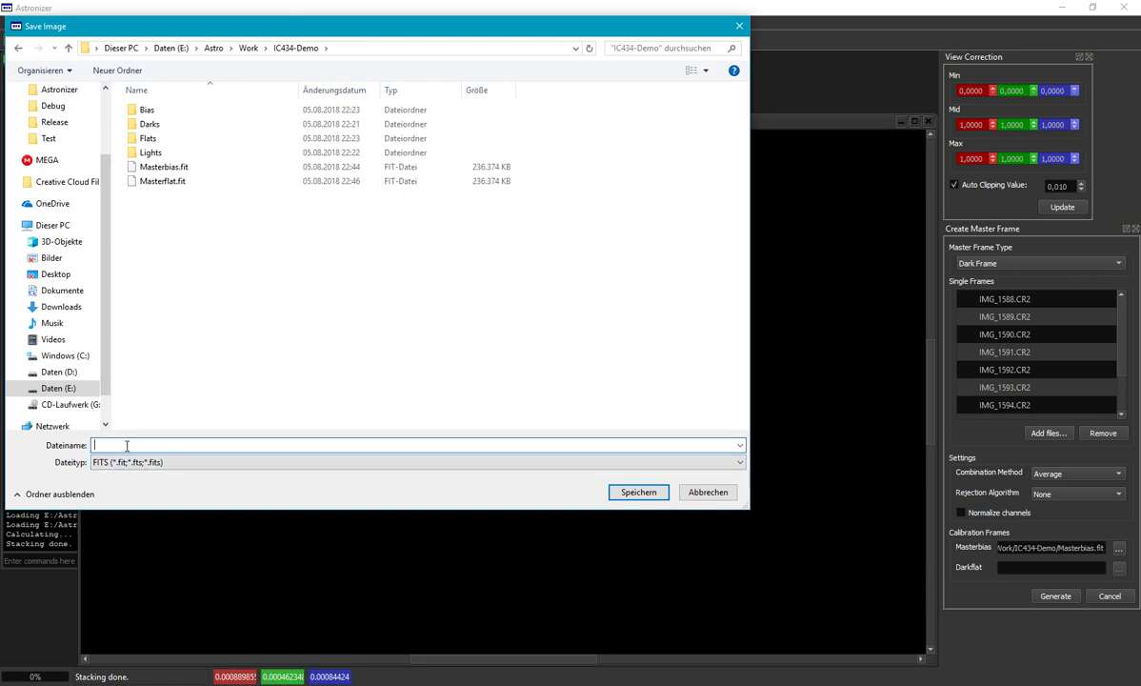
{"action": "type", "text": "ark"}
{"action": "left_click", "coordinate": [658, 496]}
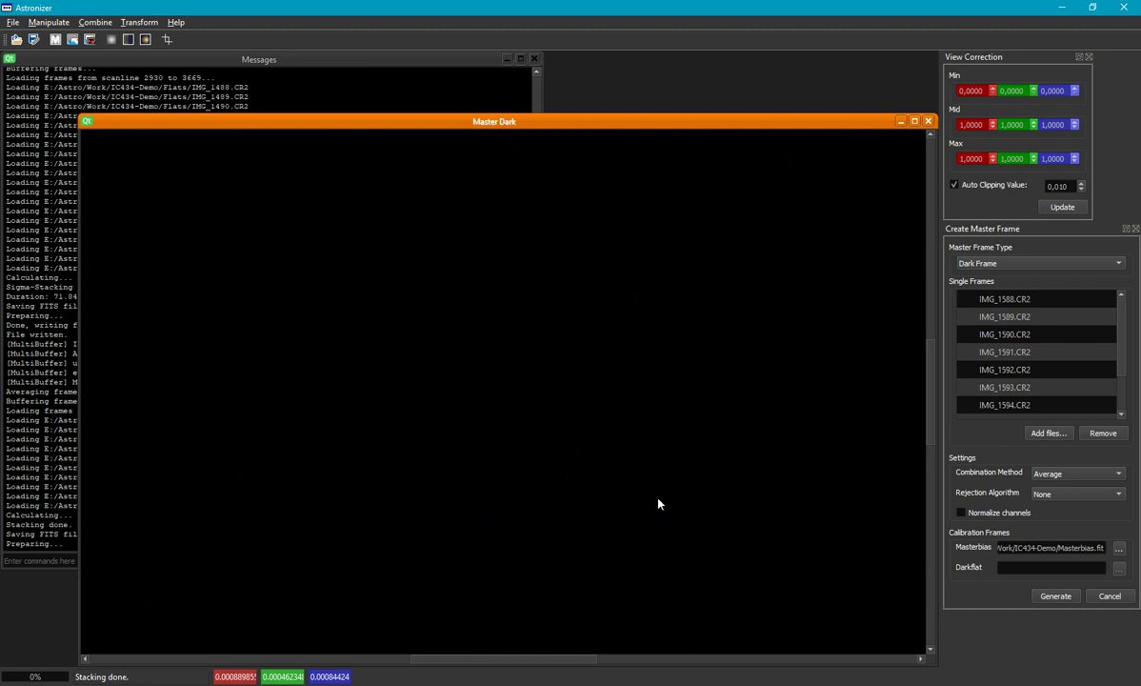
{"action": "left_click", "coordinate": [928, 124]}
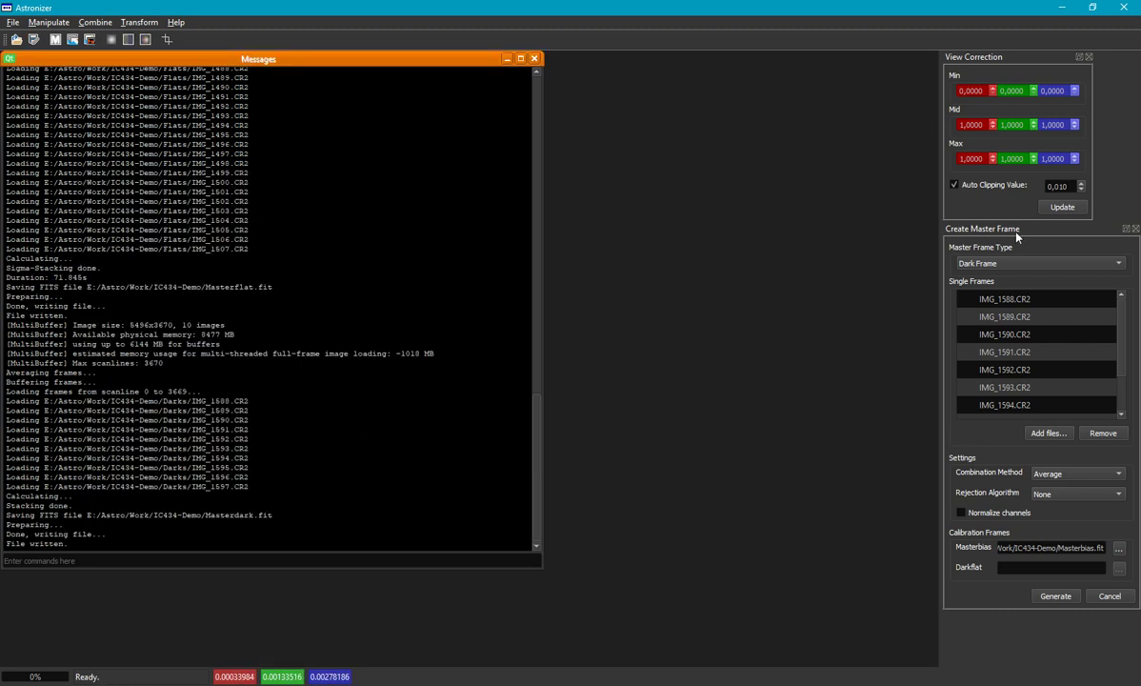
{"action": "left_click", "coordinate": [1134, 230]}
- View the output file format options for calibrating light frames, and close the calibration settings
{"action": "left_click", "coordinate": [105, 26]}
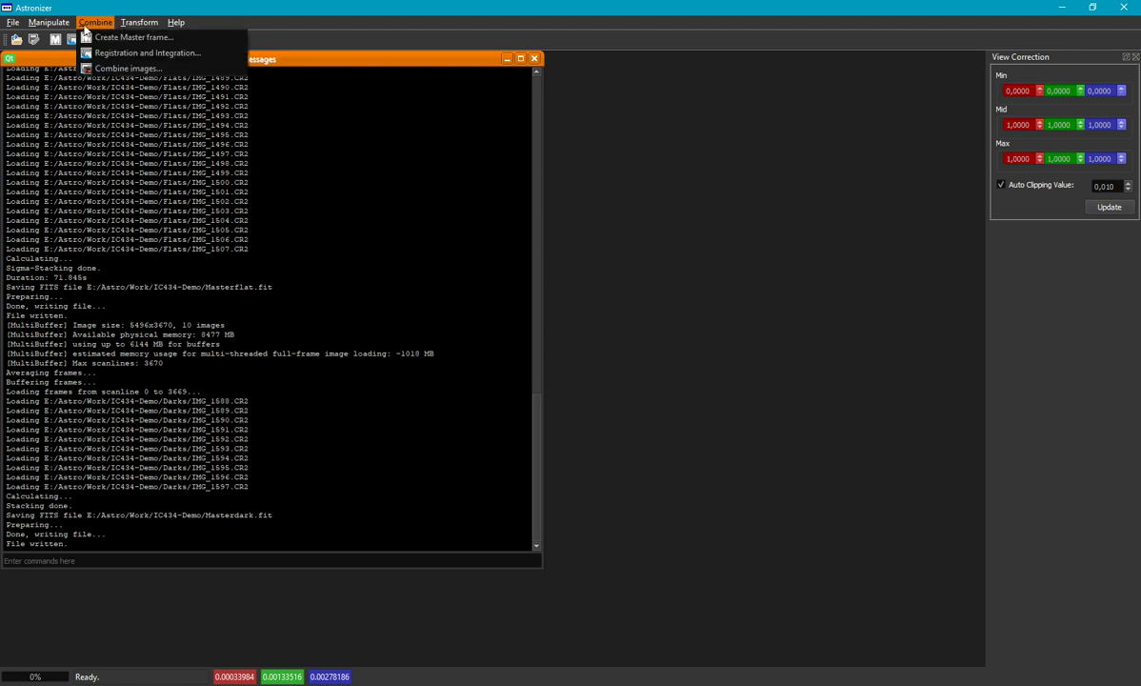
{"action": "mouse_move", "coordinate": [49, 23]}
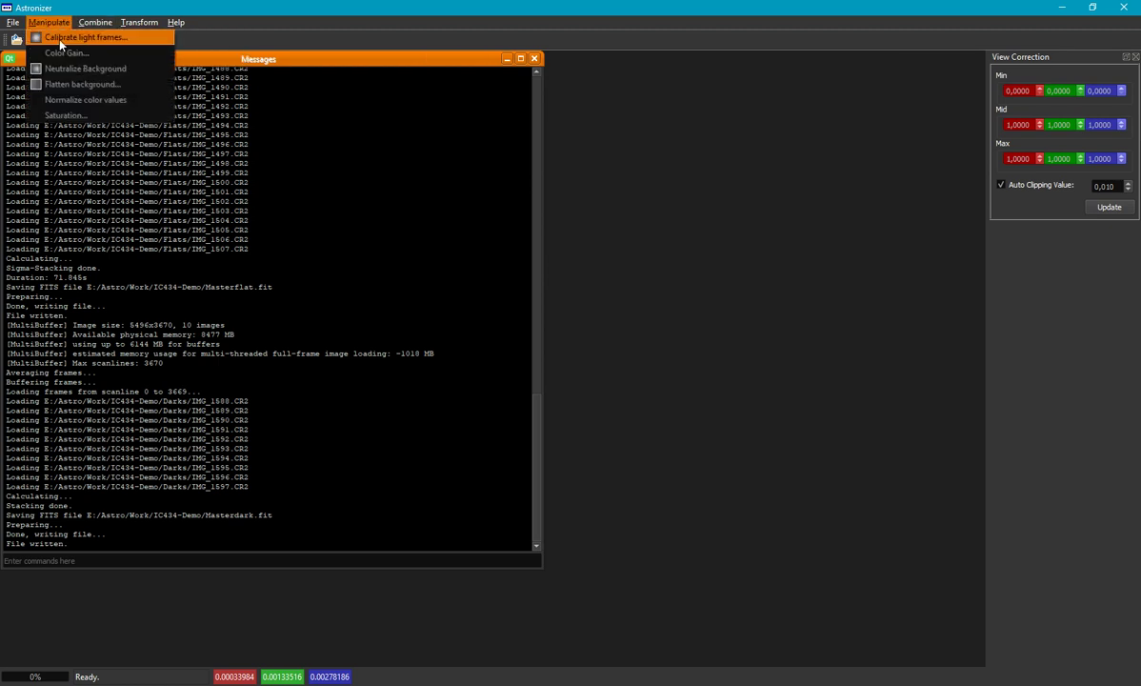
{"action": "left_click", "coordinate": [59, 38]}
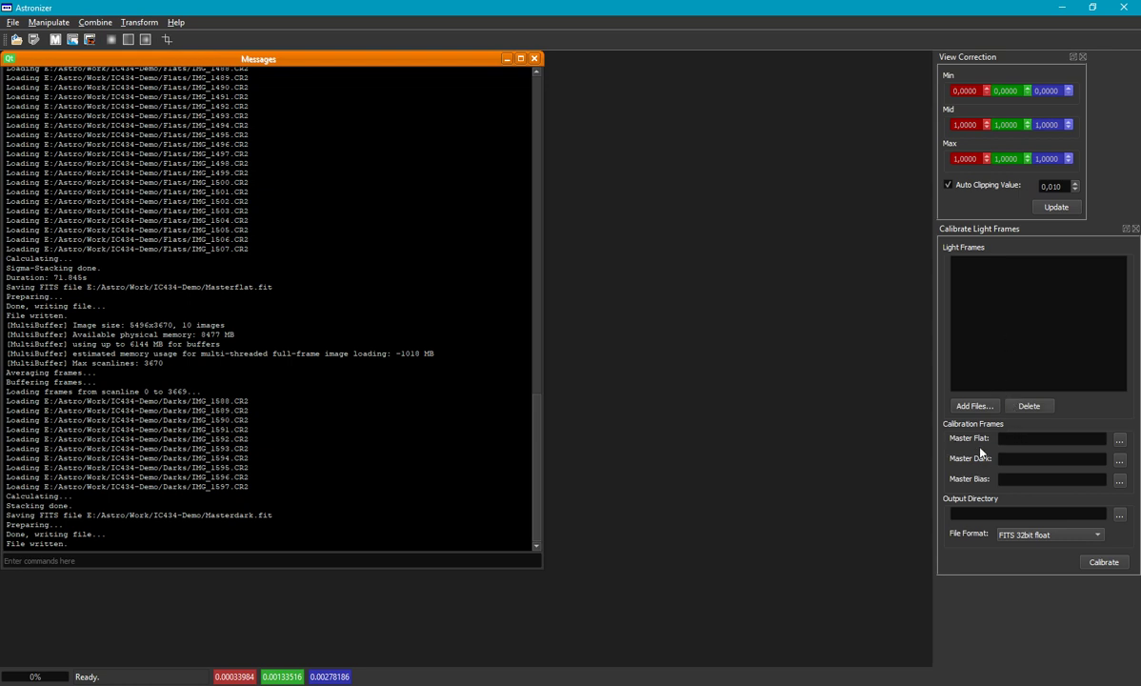
{"action": "left_click", "coordinate": [1063, 535]}
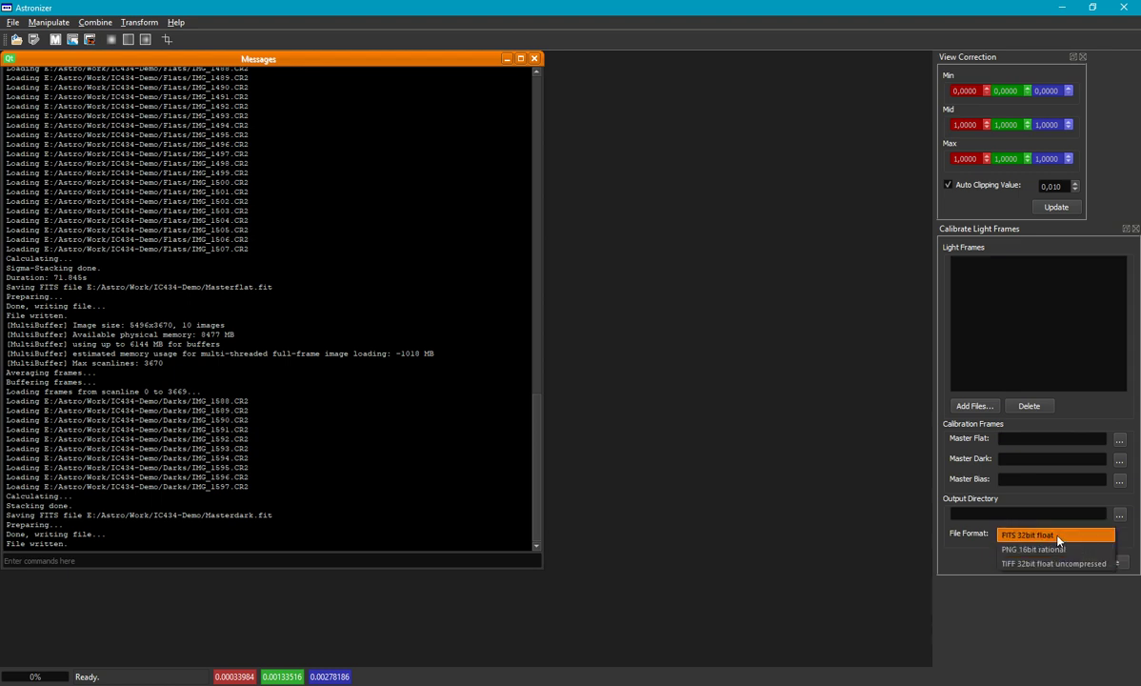
{"action": "left_click", "coordinate": [871, 546]}
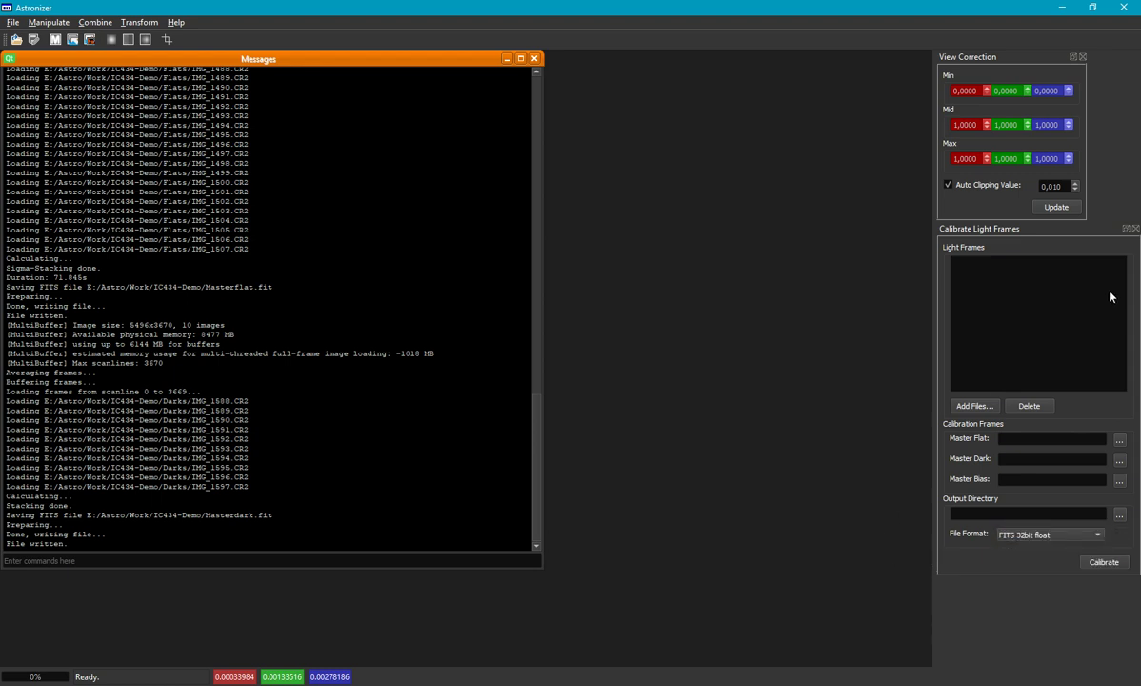
{"action": "left_click", "coordinate": [1135, 228]}
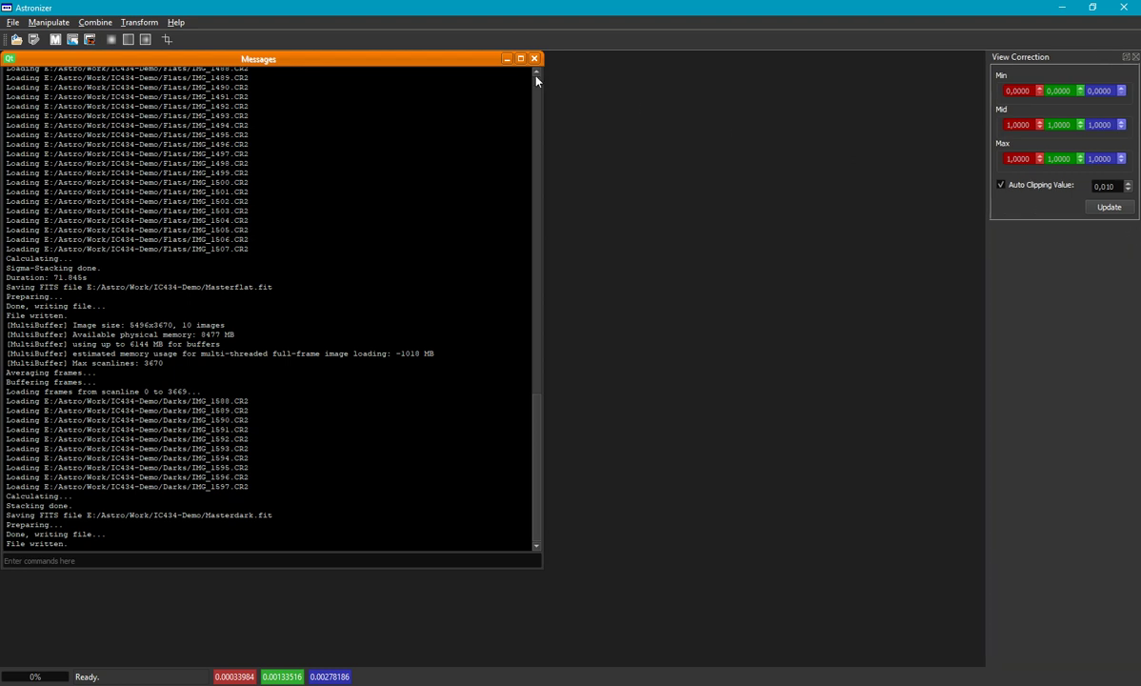
- Start Registration and Integration and add all CR2 light frames from the IC434-Demo/Lights folder
{"action": "left_click", "coordinate": [88, 21]}
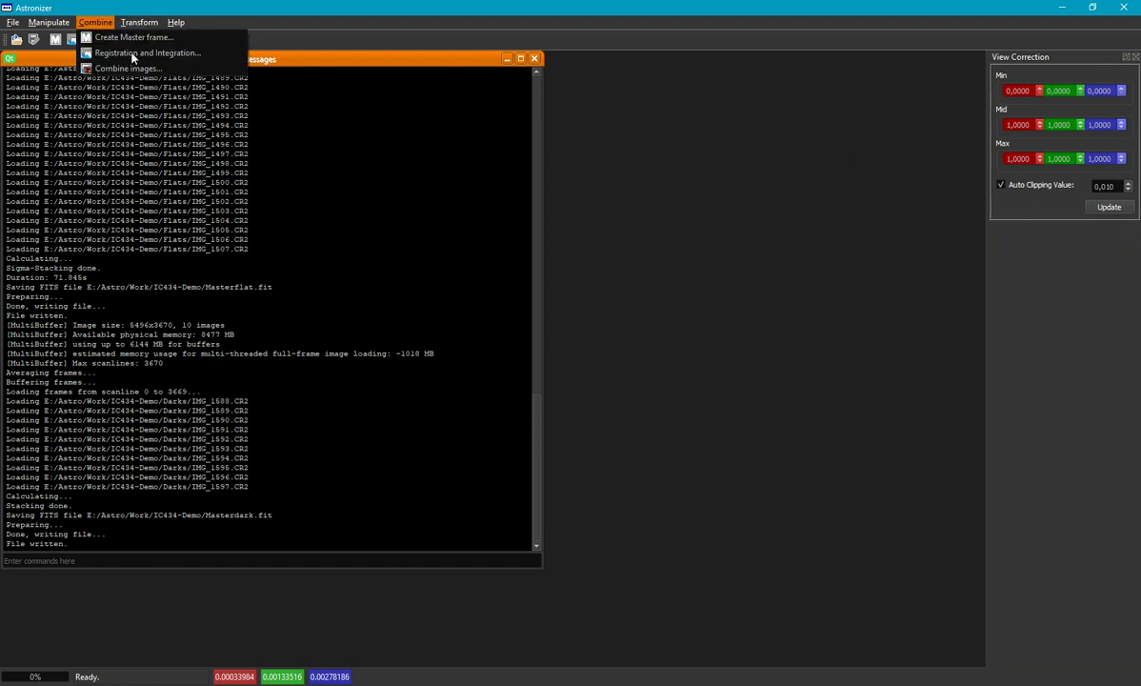
{"action": "left_click", "coordinate": [133, 54]}
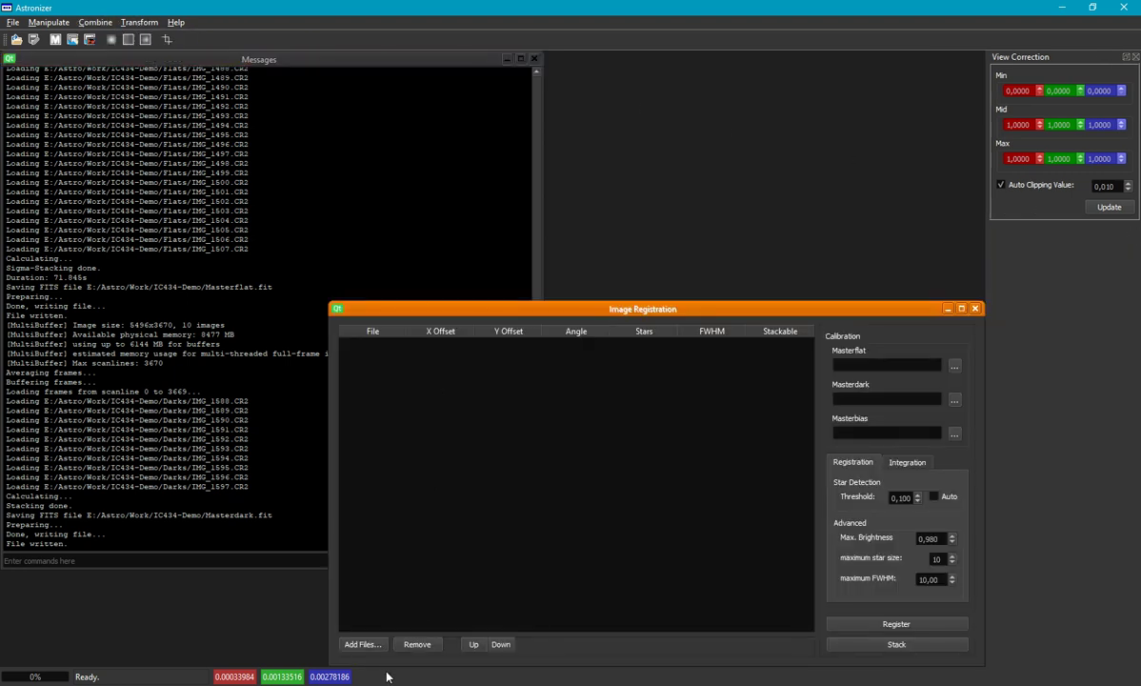
{"action": "left_click", "coordinate": [368, 645]}
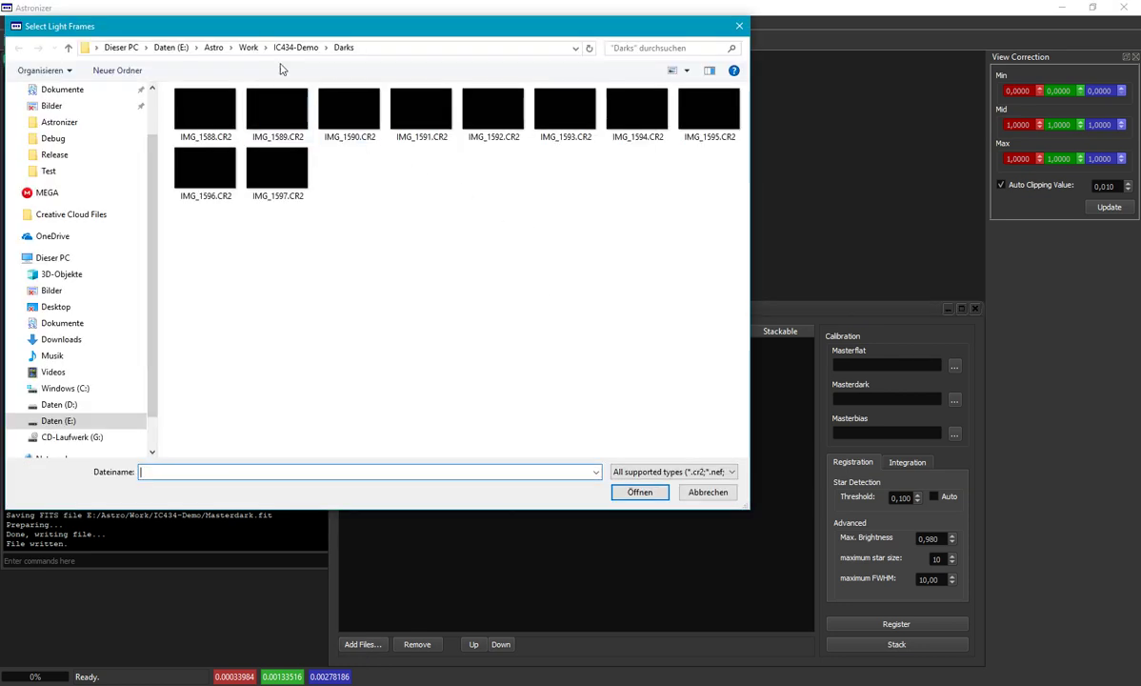
{"action": "left_click", "coordinate": [297, 47]}
{"action": "double_click", "coordinate": [211, 158]}
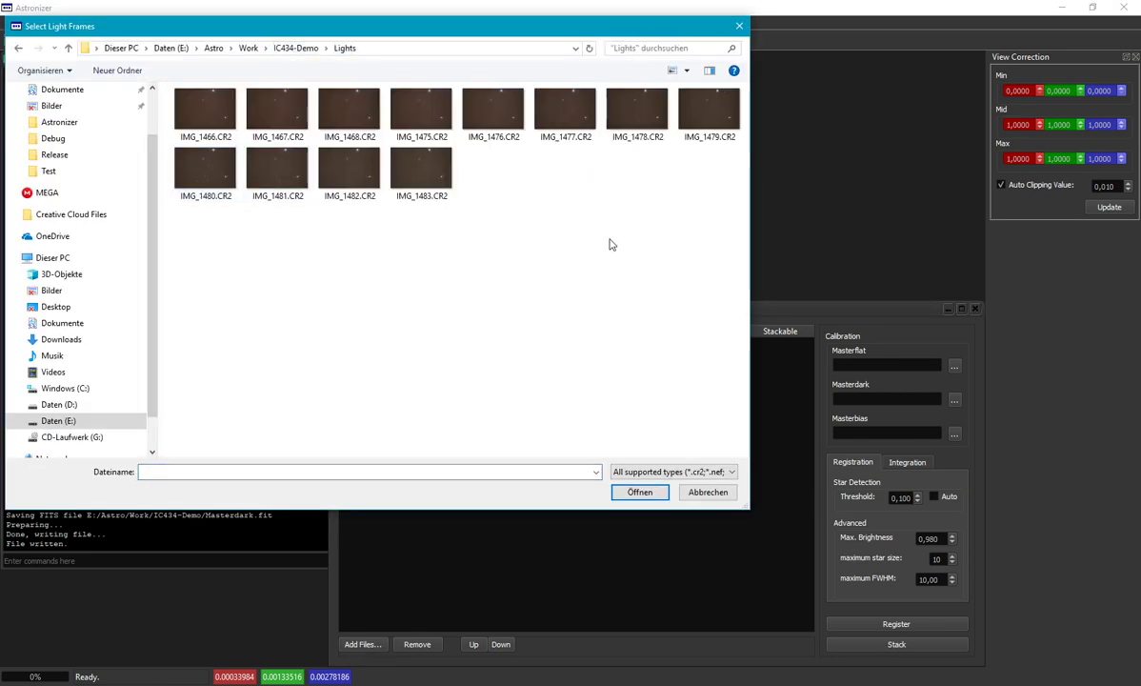
{"action": "left_click_drag", "start_coordinate": [685, 222], "coordinate": [97, 99]}
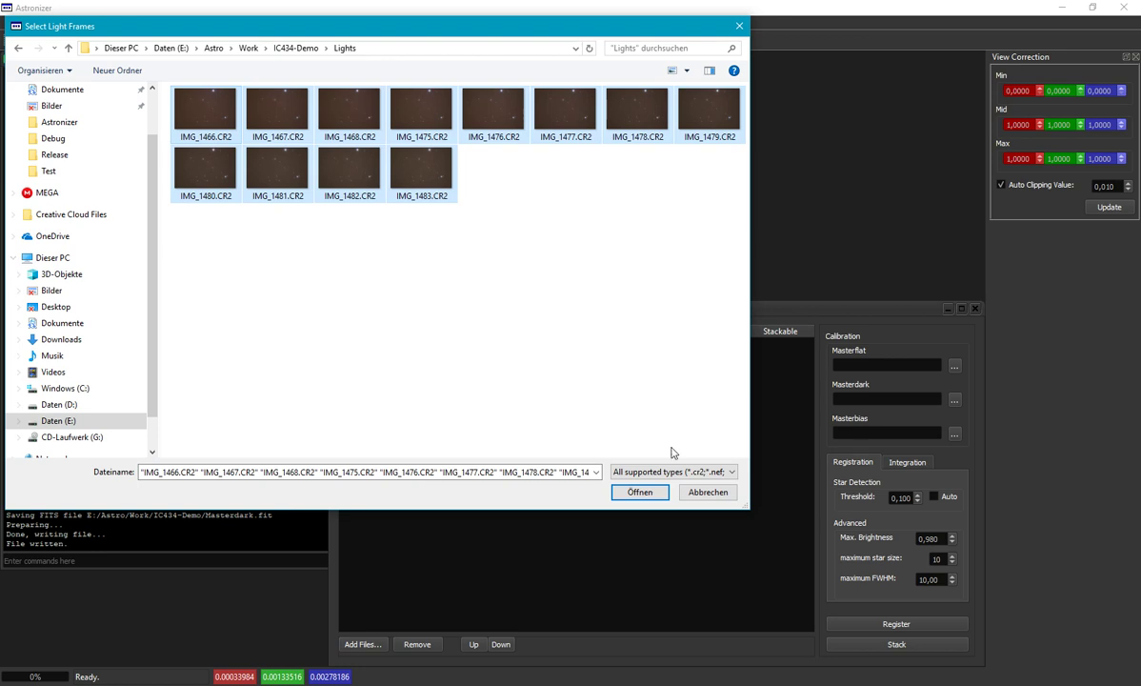
{"action": "left_click", "coordinate": [634, 491]}
- Widen the file column to show the full paths, and enlarge and reposition the Image Registration window
{"action": "left_click_drag", "start_coordinate": [417, 330], "coordinate": [563, 328]}
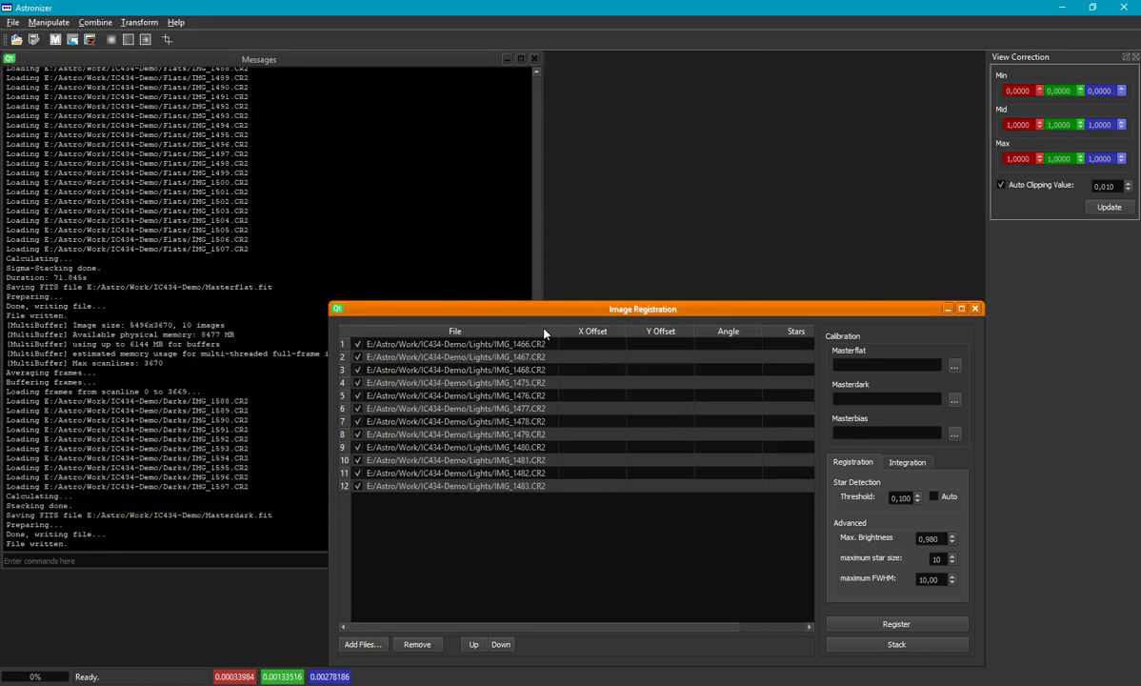
{"action": "left_click_drag", "start_coordinate": [329, 327], "coordinate": [203, 344]}
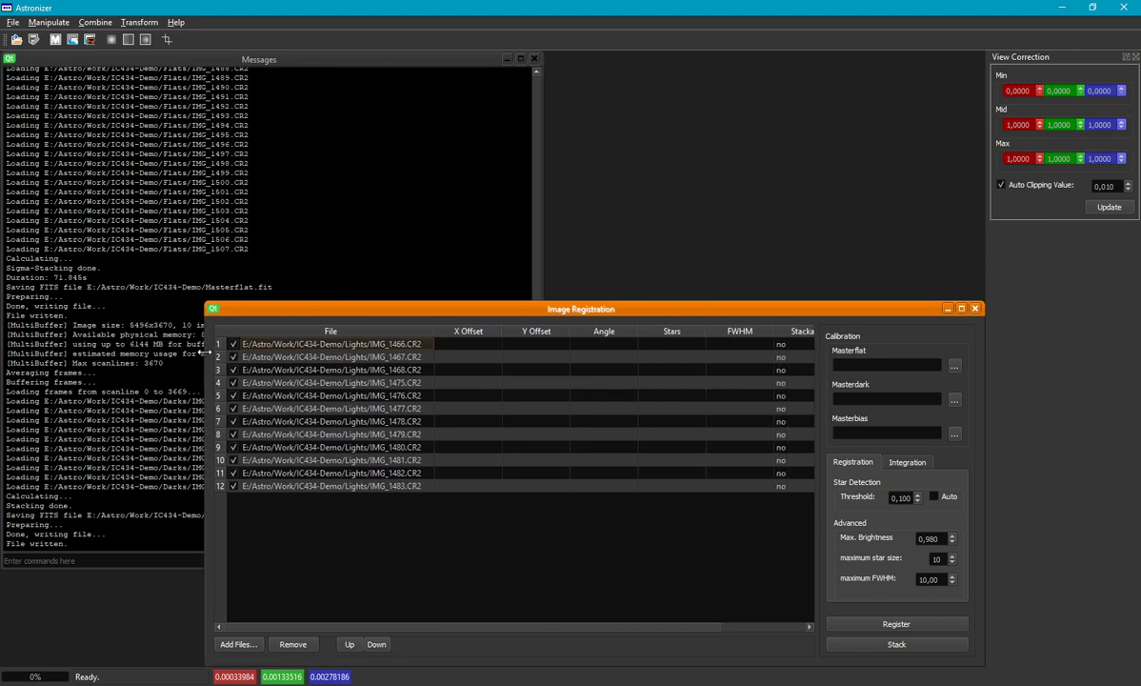
{"action": "left_click_drag", "start_coordinate": [517, 310], "coordinate": [505, 93]}
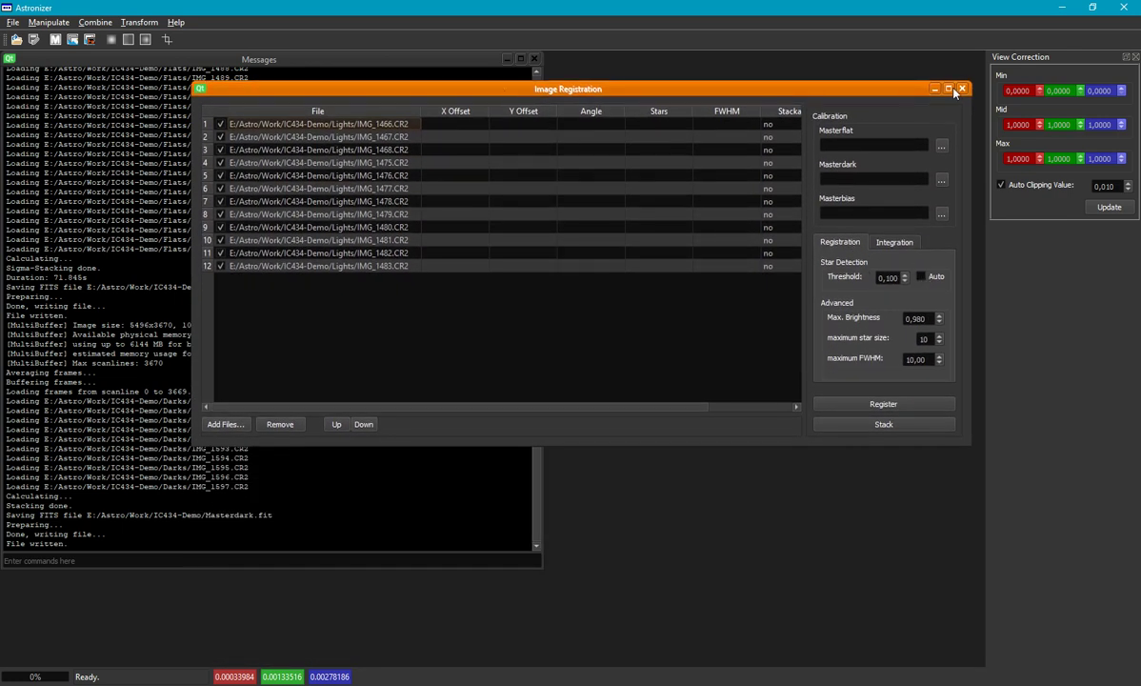
- Assign Masterflat.fit, Masterdark.fit and Masterbias.fit from the IC434-Demo folder as the calibration frames for the registration
{"action": "left_click", "coordinate": [941, 146]}
{"action": "left_click", "coordinate": [290, 47]}
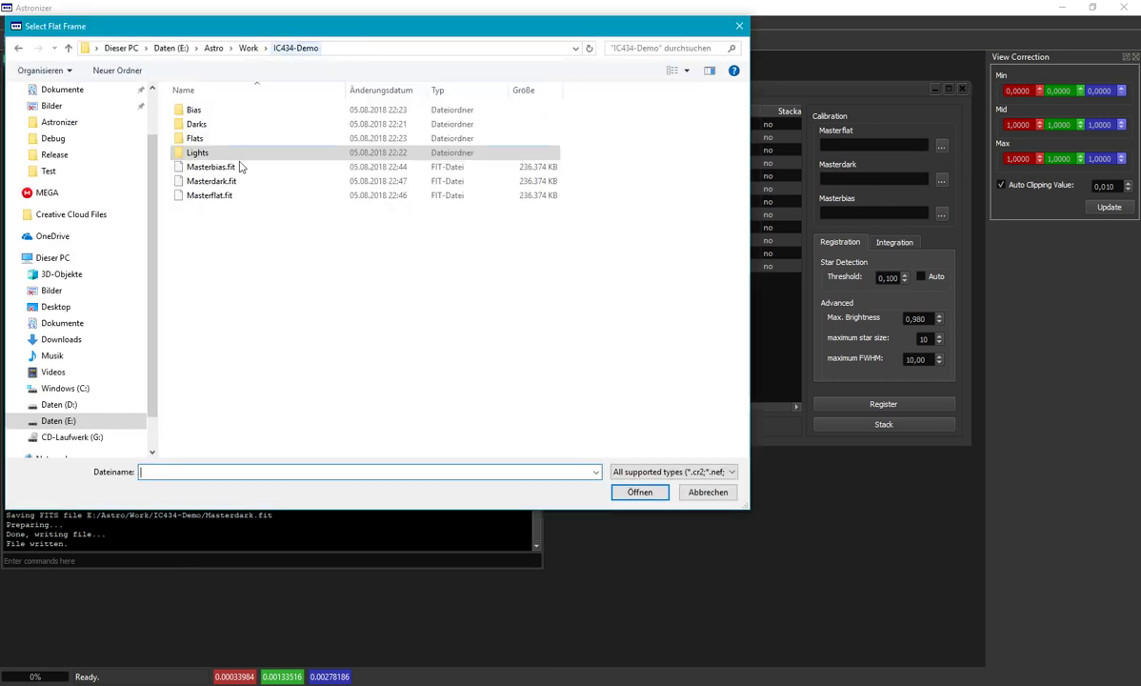
{"action": "double_click", "coordinate": [217, 196]}
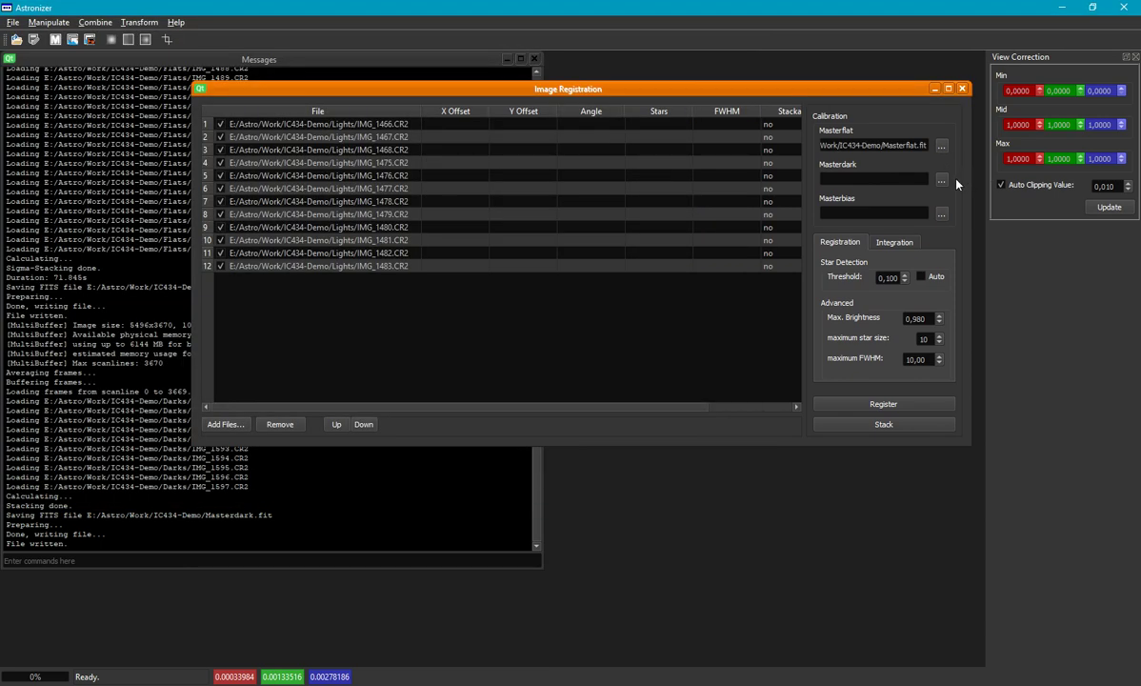
{"action": "left_click", "coordinate": [940, 180]}
{"action": "left_click", "coordinate": [293, 190]}
{"action": "double_click", "coordinate": [286, 194]}
{"action": "left_click", "coordinate": [940, 213]}
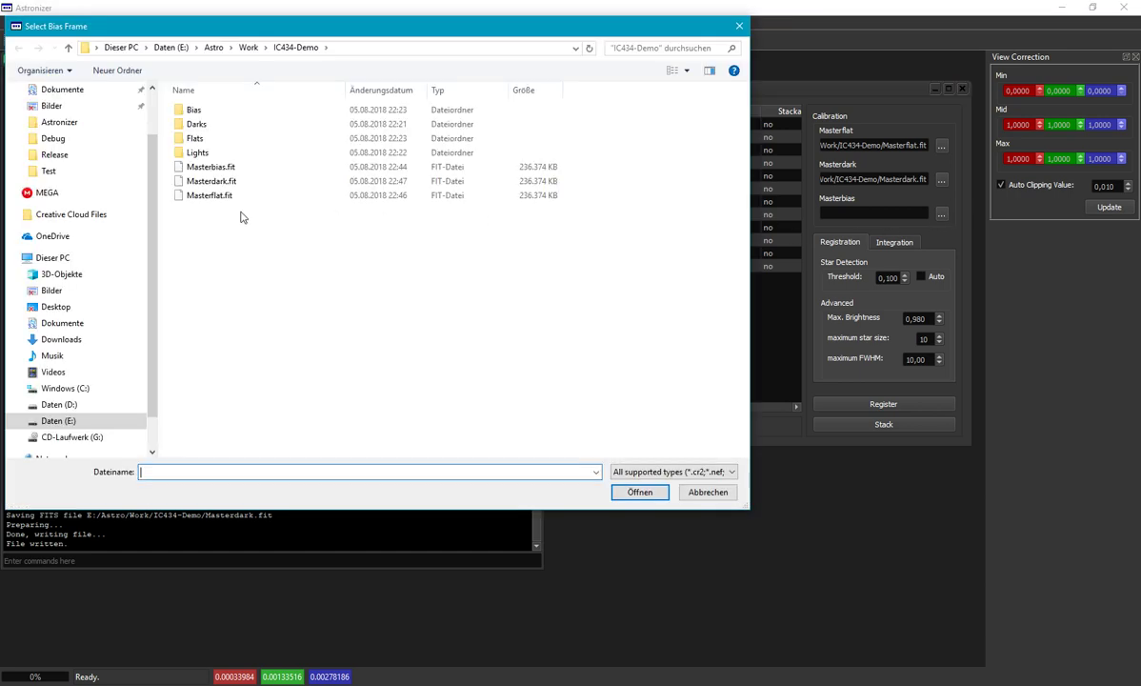
{"action": "double_click", "coordinate": [218, 167]}
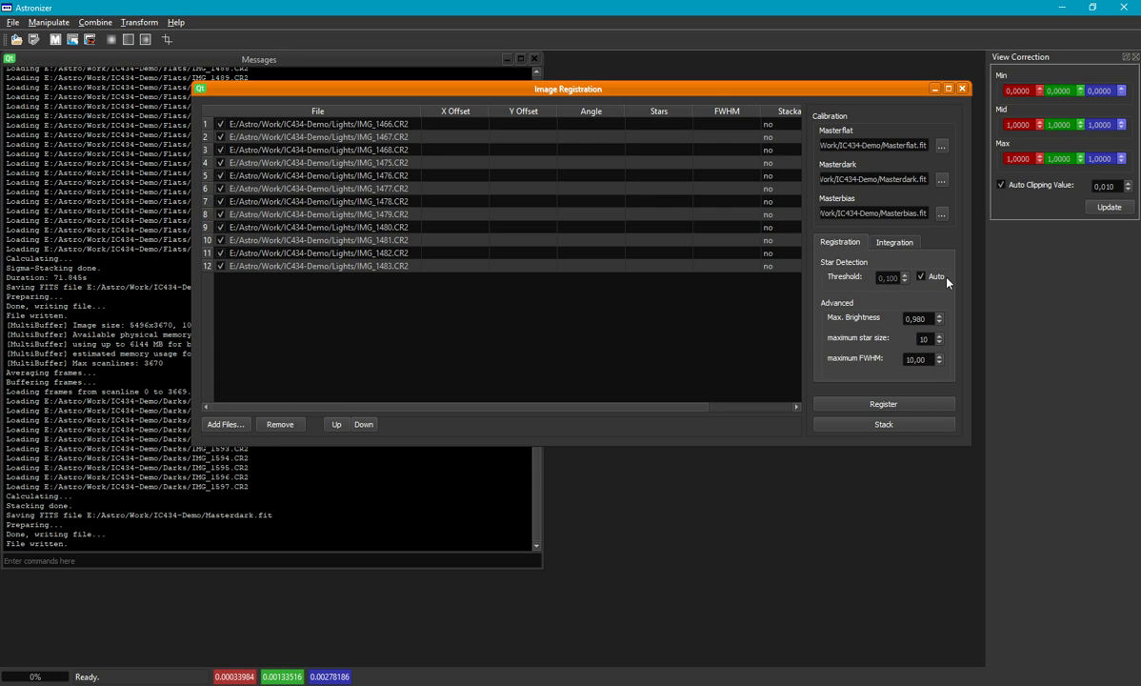
- Register the light frames with the automatic star detection threshold, and stack them using Sigma as the primary algorithm
{"action": "left_click", "coordinate": [873, 406]}
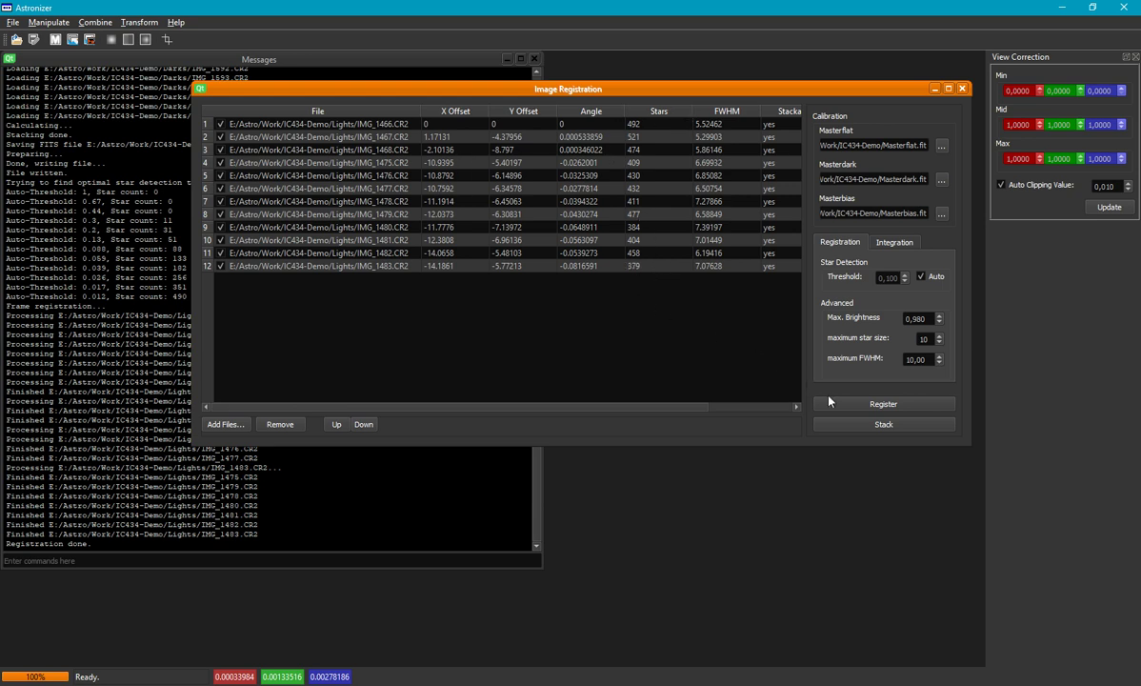
{"action": "left_click", "coordinate": [894, 242]}
{"action": "left_click", "coordinate": [868, 292]}
{"action": "left_click", "coordinate": [861, 323]}
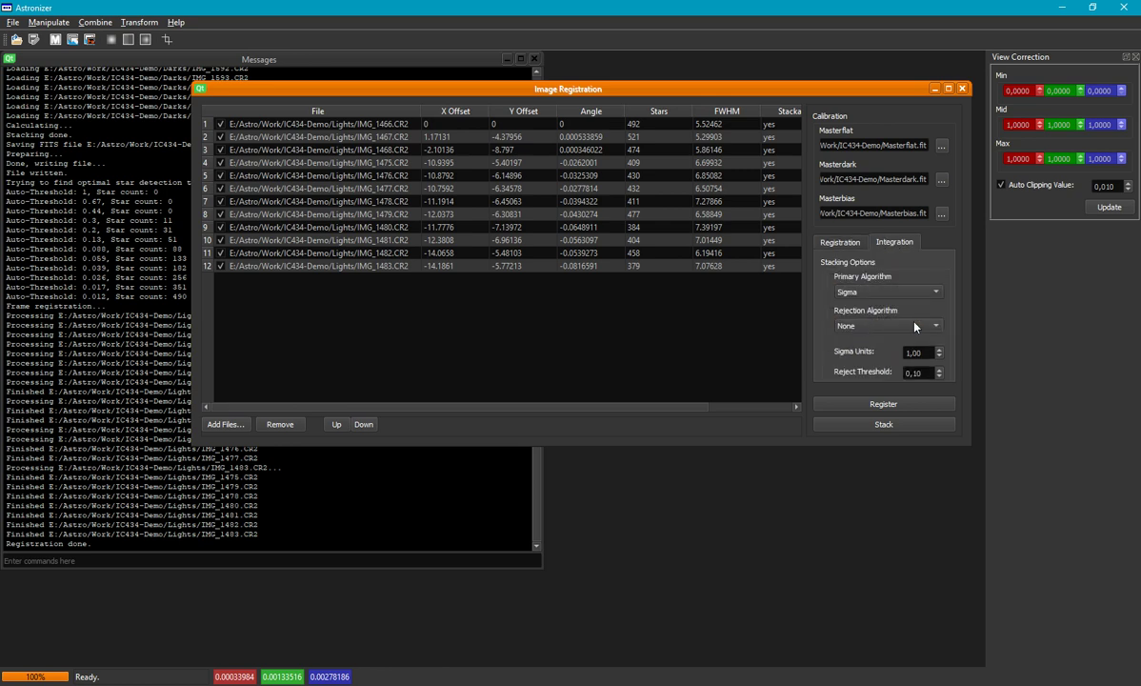
{"action": "left_click", "coordinate": [892, 426]}
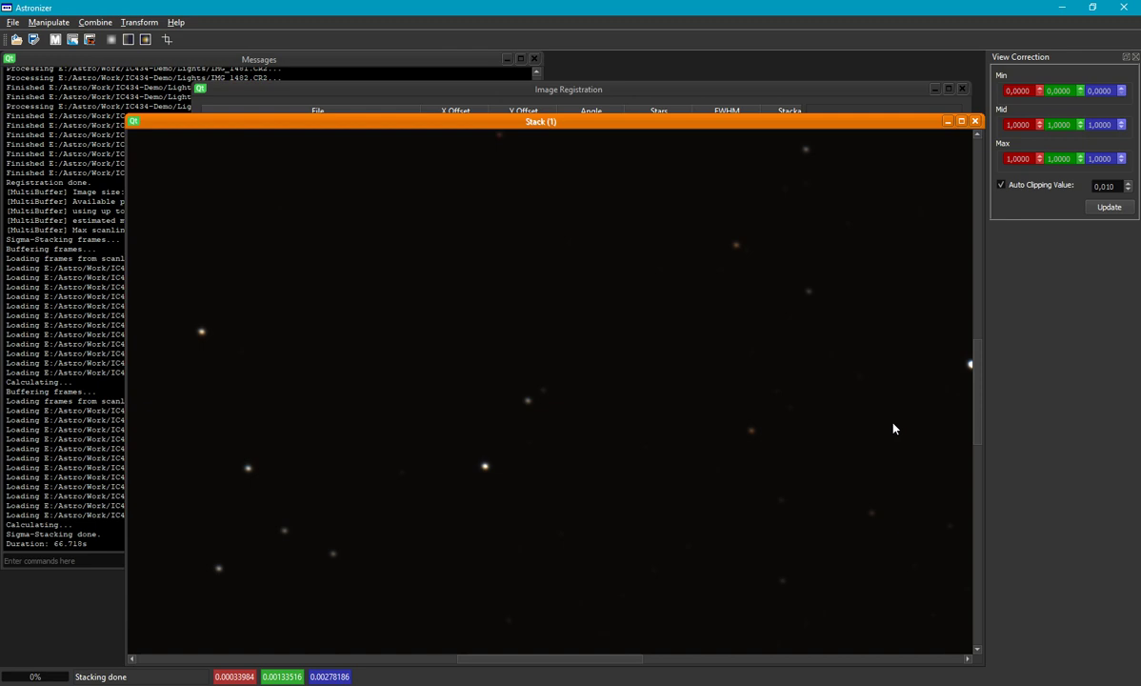
- Update the view correction of the stacked image with the auto clipping value 0.010
{"action": "scroll", "coordinate": [586, 390], "scroll_direction": "down", "scroll_amount": 3}
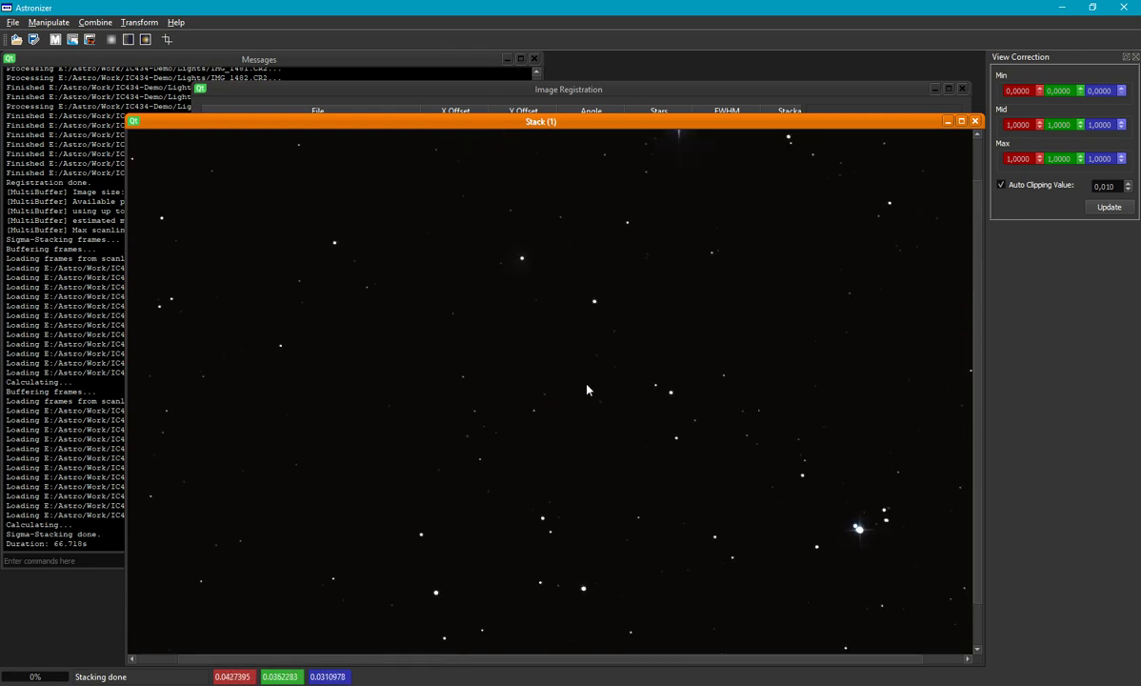
{"action": "left_click", "coordinate": [1107, 209]}
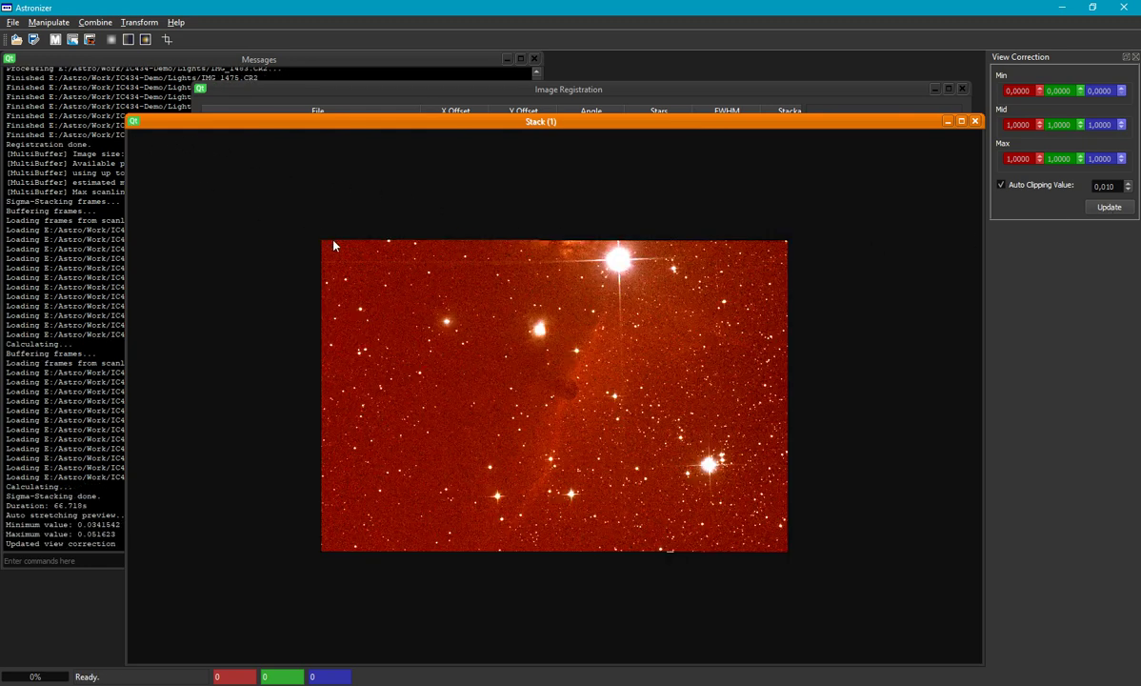
- Crop the stacked image to a rectangle just inside its borders, trimming the uneven edges
{"action": "left_click_drag", "start_coordinate": [324, 246], "coordinate": [786, 556]}
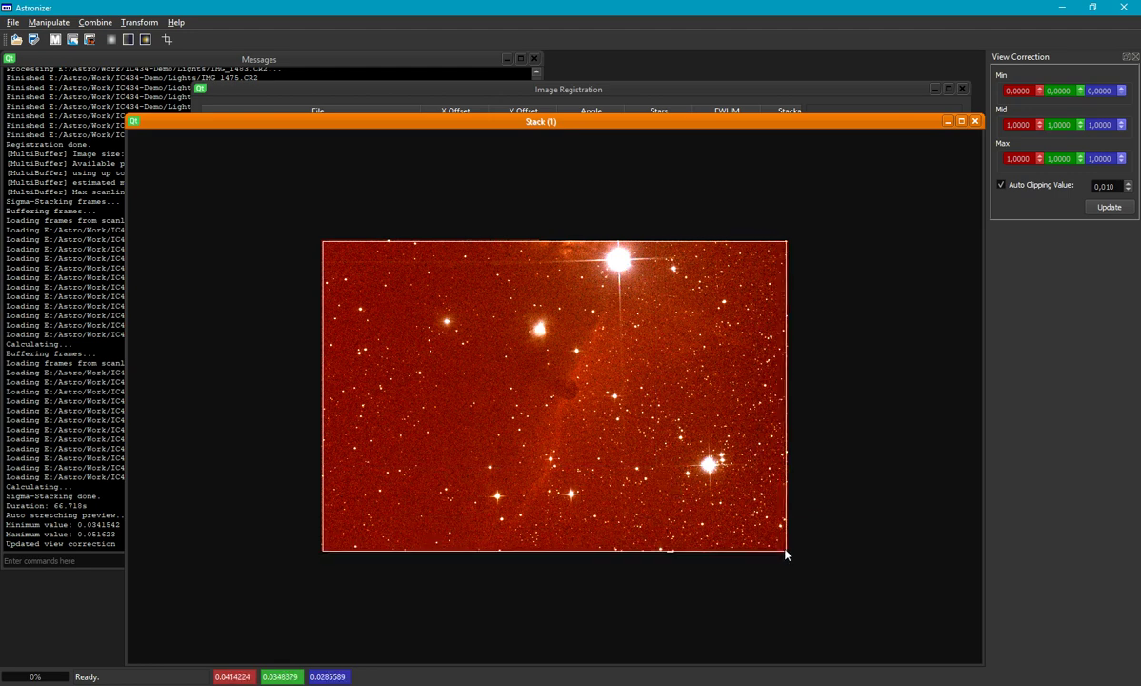
{"action": "left_click", "coordinate": [169, 43]}
{"action": "scroll", "coordinate": [537, 297], "scroll_direction": "down", "scroll_amount": 3}
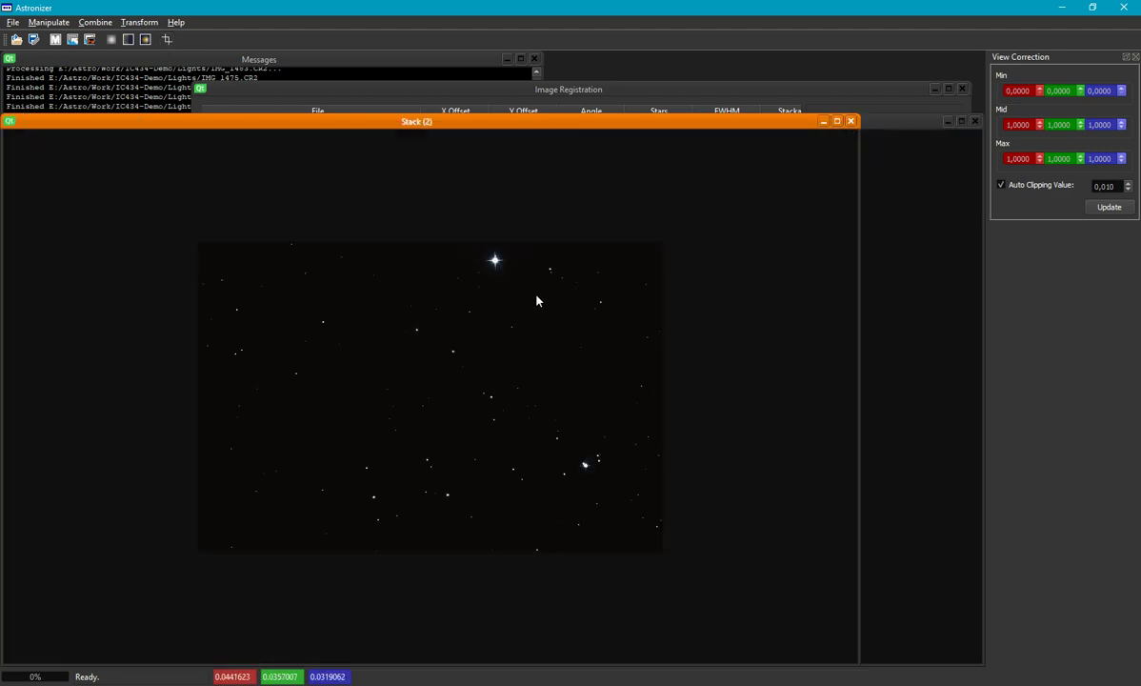
- Close the uncropped stack, reposition the cropped image's window and update its view correction with the auto clipping value 0.010
{"action": "left_click", "coordinate": [1107, 208]}
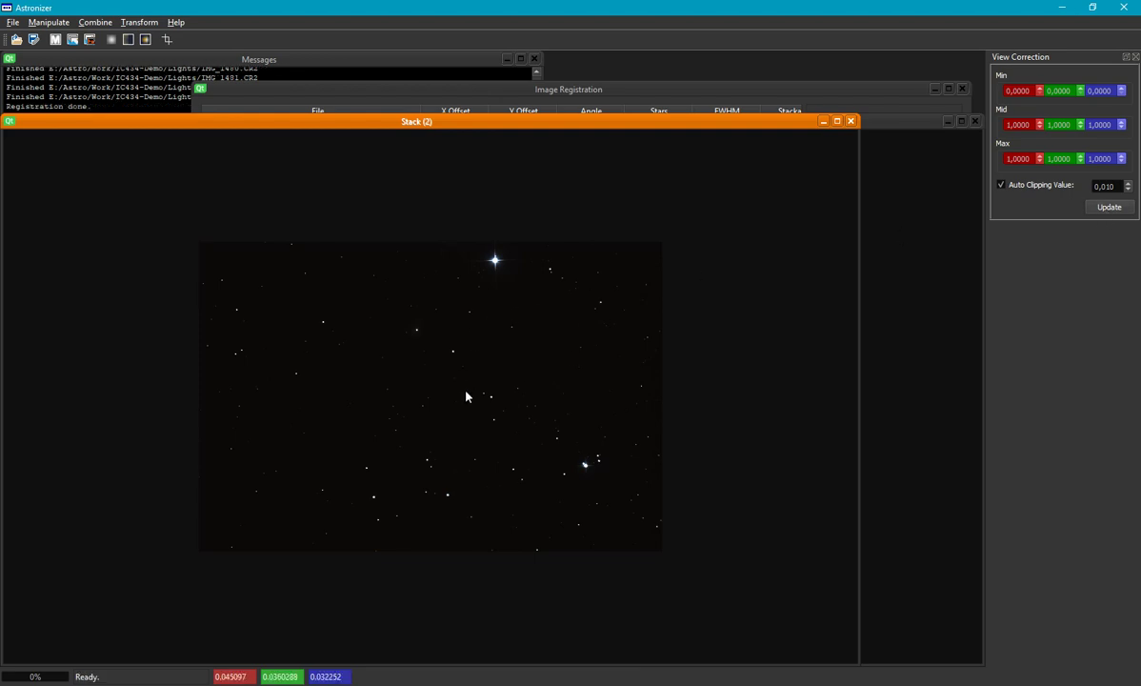
{"action": "left_click_drag", "start_coordinate": [494, 123], "coordinate": [571, 106]}
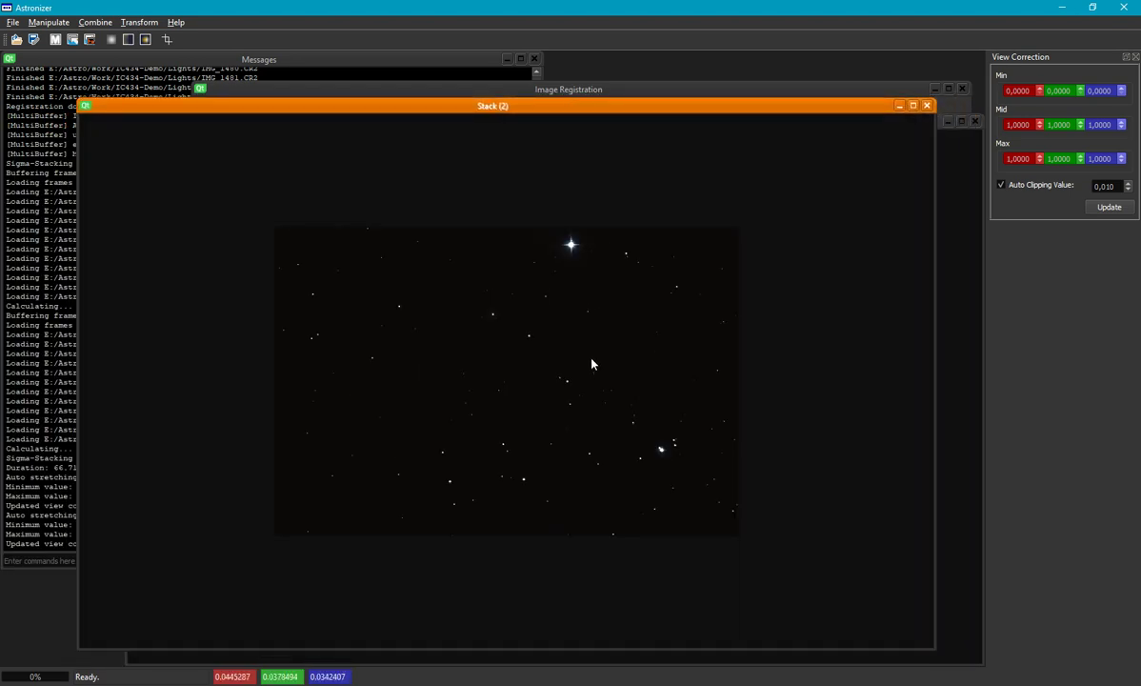
{"action": "left_click", "coordinate": [975, 122]}
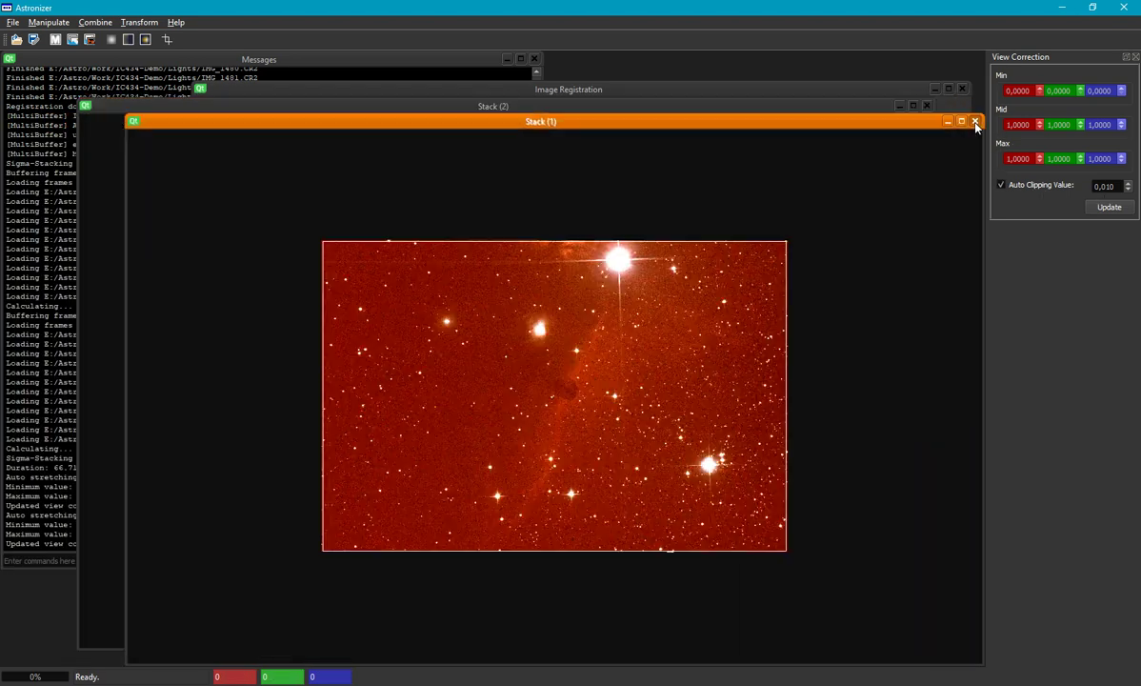
{"action": "left_click", "coordinate": [1098, 211]}
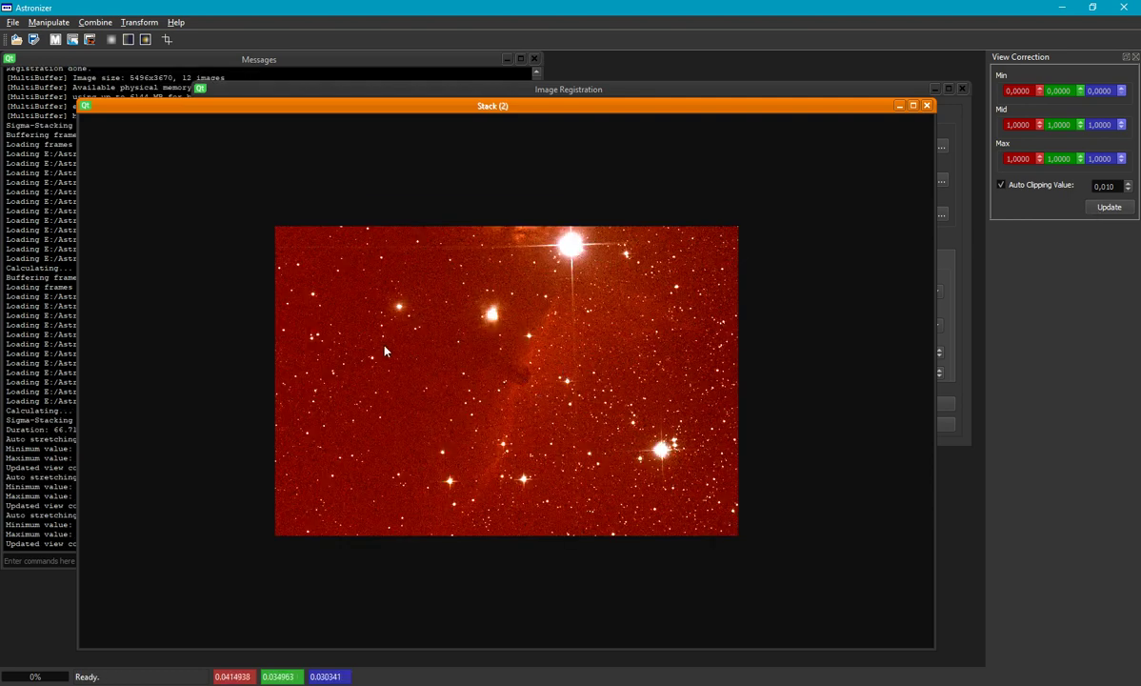
- Neutralize the background from a dark area left of the nebula, close the previous stack image and update the new image's view correction
{"action": "left_click_drag", "start_coordinate": [392, 328], "coordinate": [454, 427]}
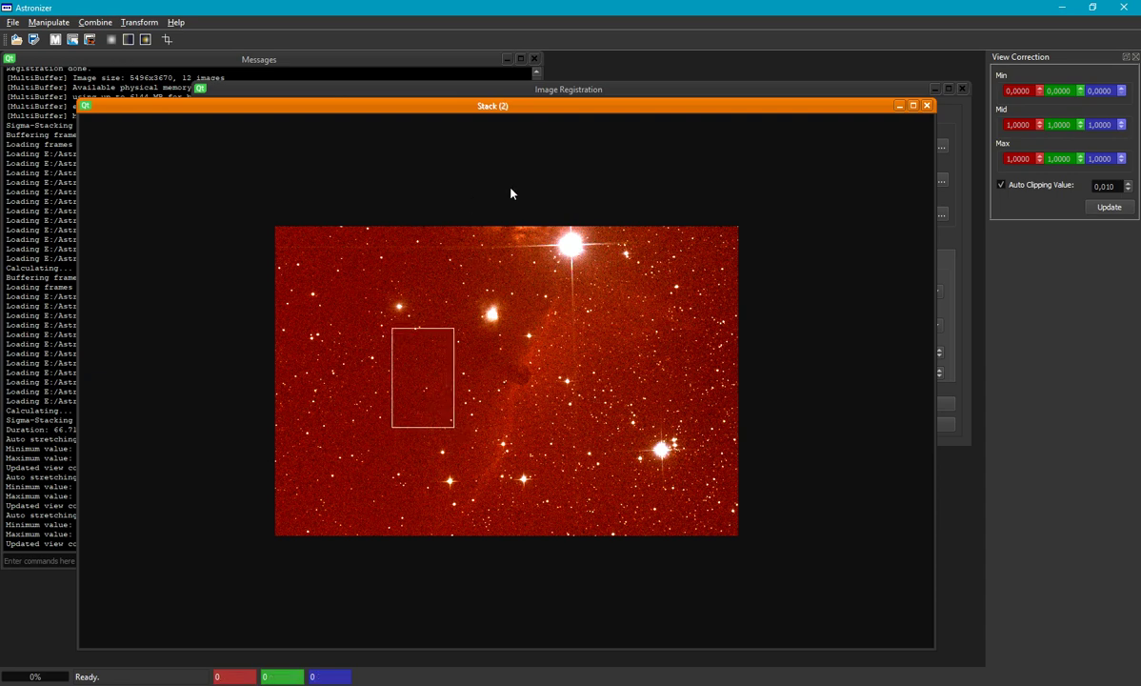
{"action": "left_click", "coordinate": [61, 23]}
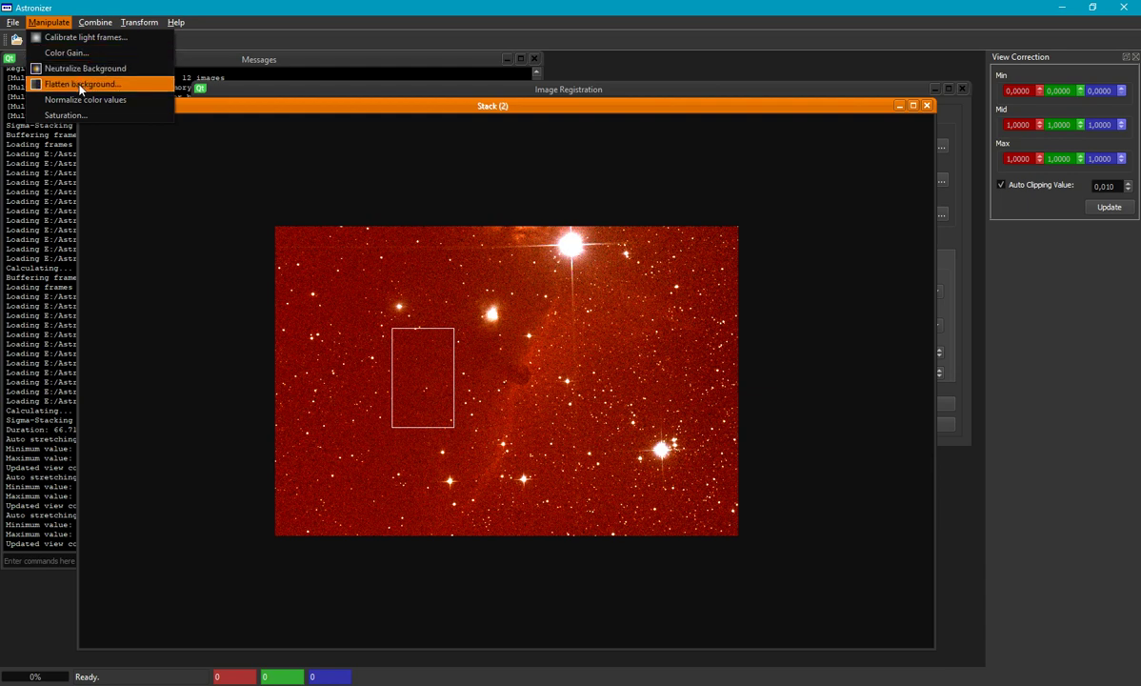
{"action": "left_click", "coordinate": [78, 69]}
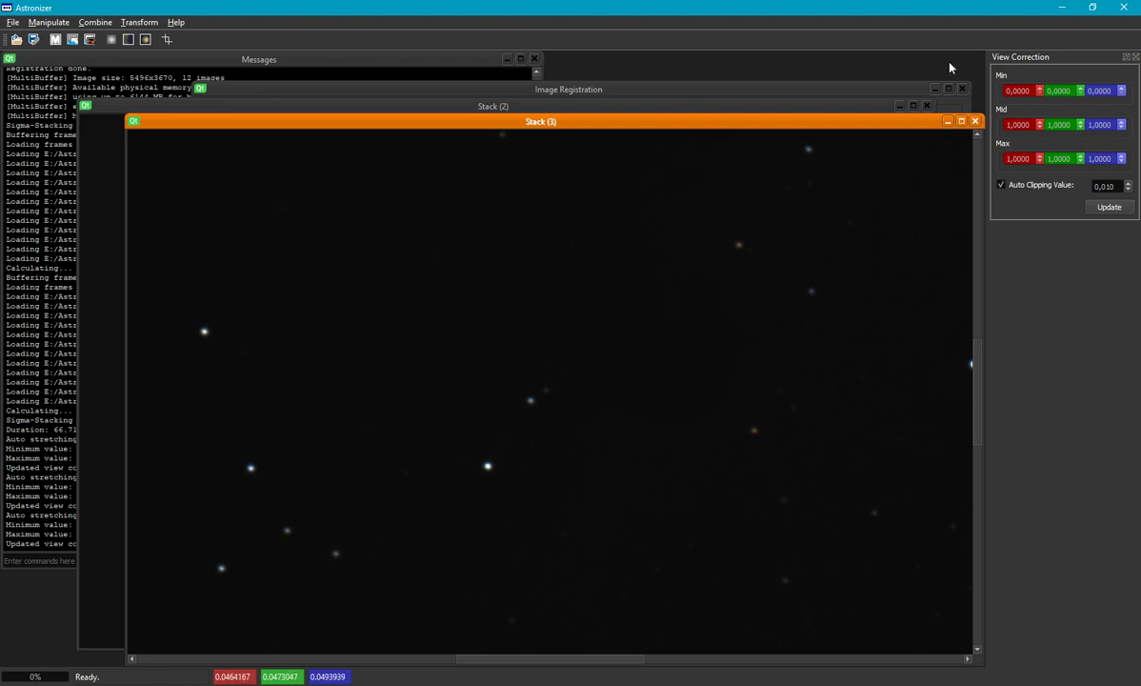
{"action": "left_click", "coordinate": [926, 105]}
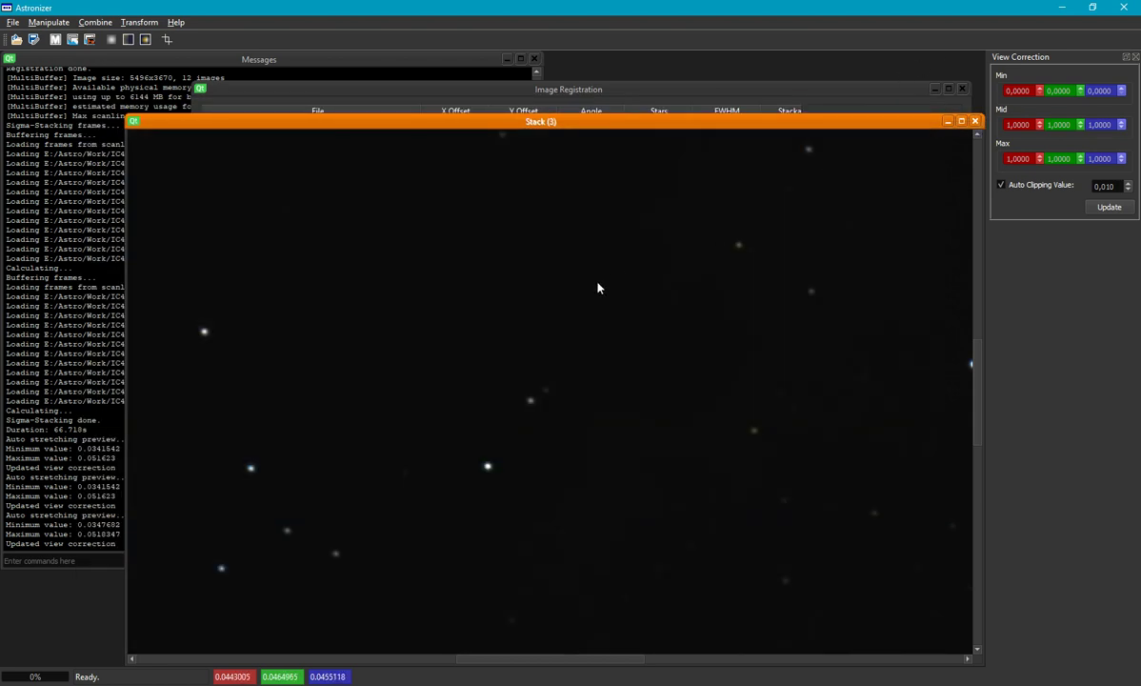
{"action": "left_click", "coordinate": [1107, 208]}
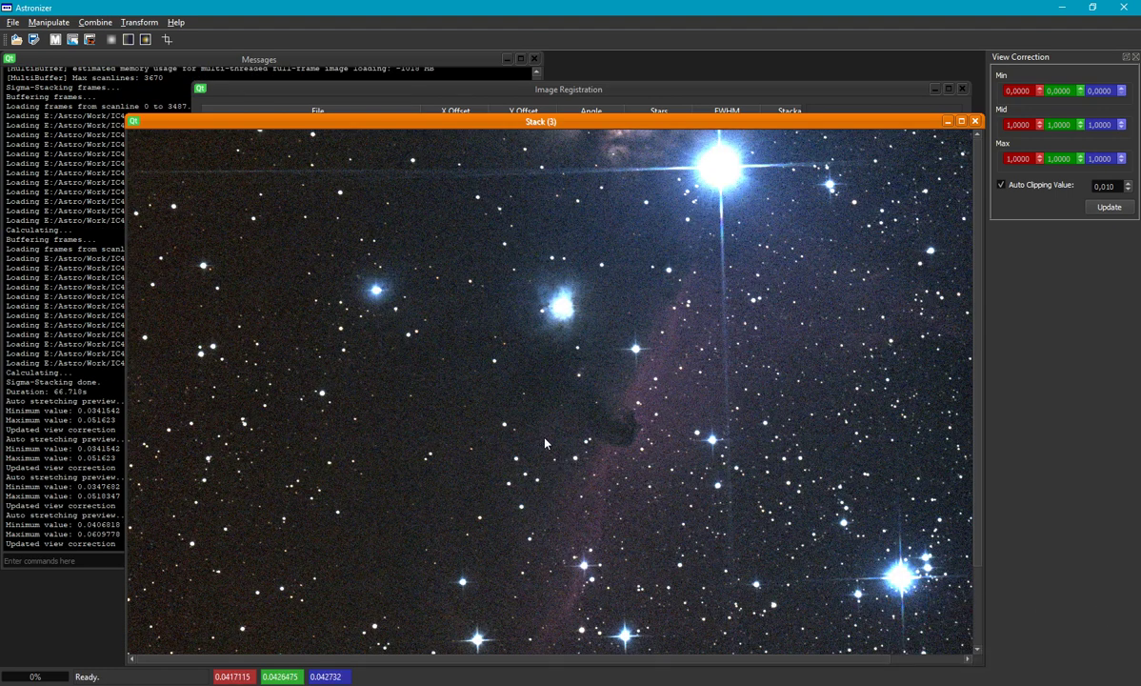
- List the available console commands and display the help for the median command
{"action": "scroll", "coordinate": [545, 443], "scroll_direction": "down", "scroll_amount": 2}
{"action": "scroll", "coordinate": [545, 443], "scroll_direction": "up", "scroll_amount": 2}
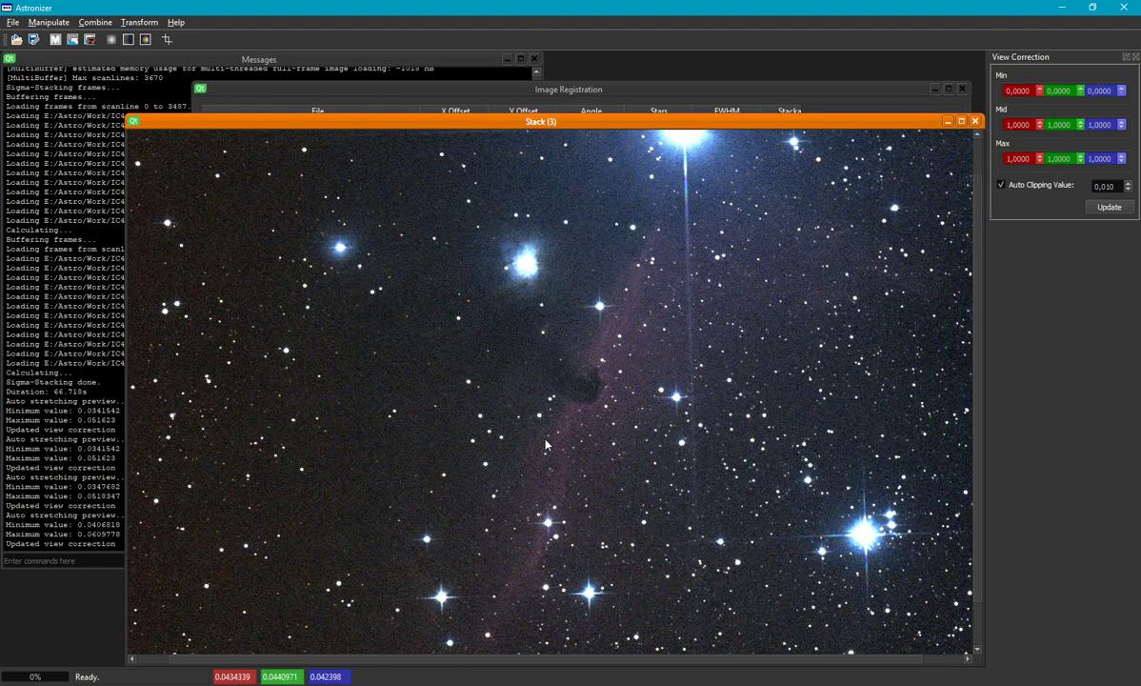
{"action": "scroll", "coordinate": [452, 395], "scroll_direction": "down", "scroll_amount": 1}
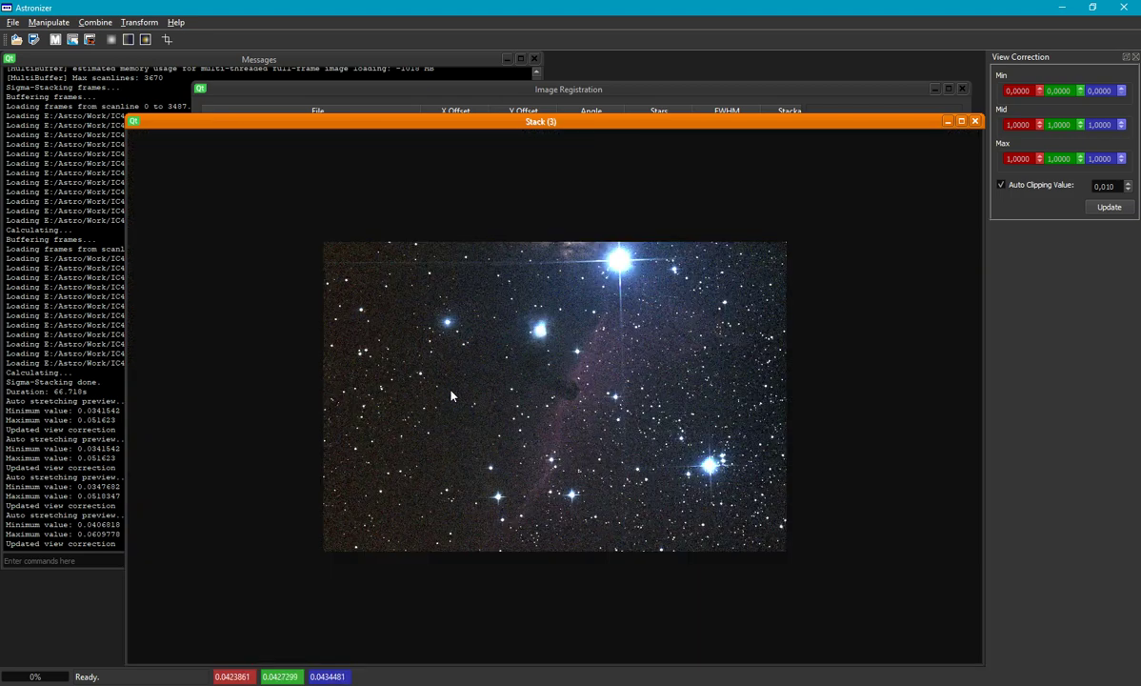
{"action": "scroll", "coordinate": [452, 395], "scroll_direction": "up", "scroll_amount": 1}
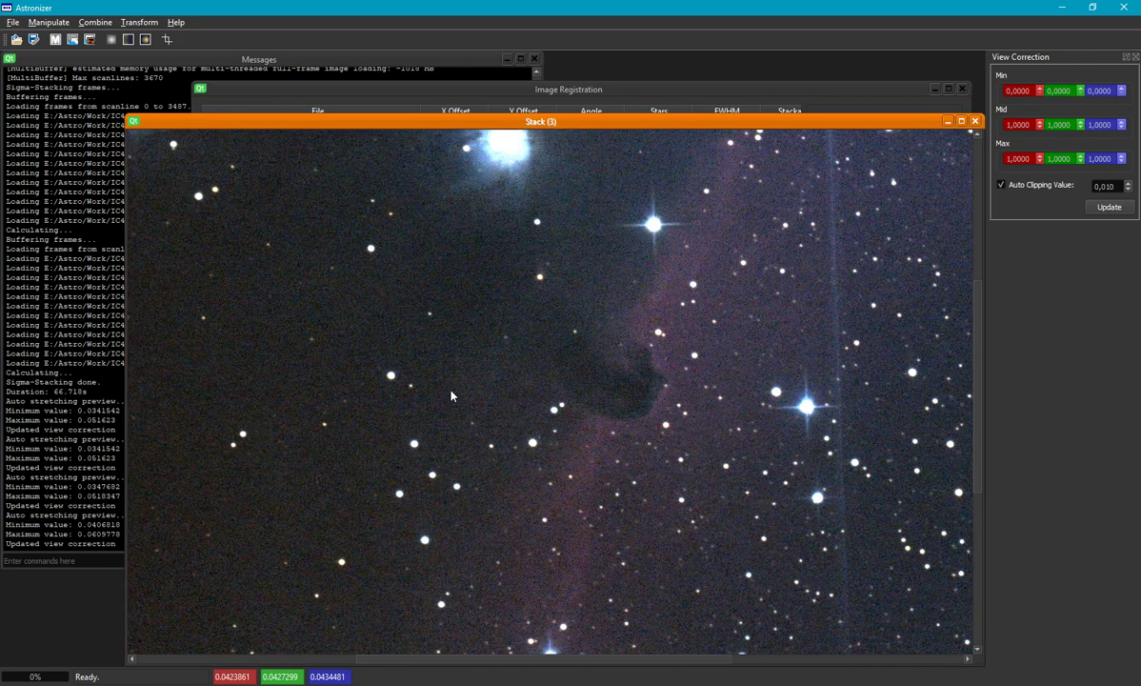
{"action": "scroll", "coordinate": [619, 387], "scroll_direction": "up", "scroll_amount": 2}
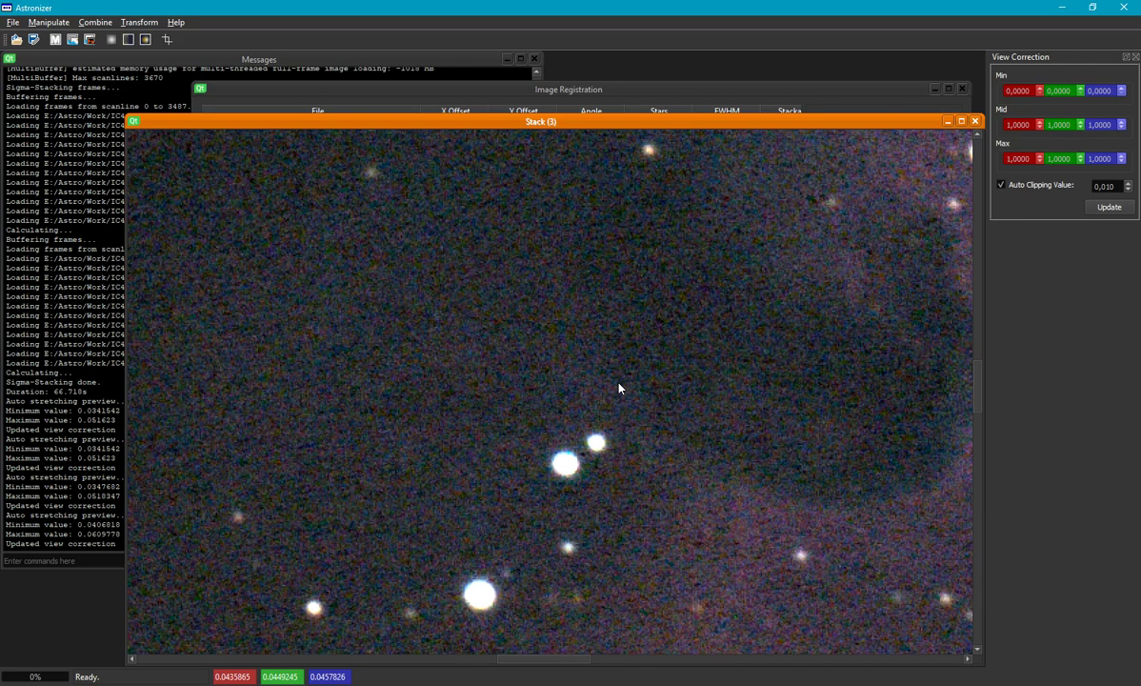
{"action": "left_click", "coordinate": [104, 560]}
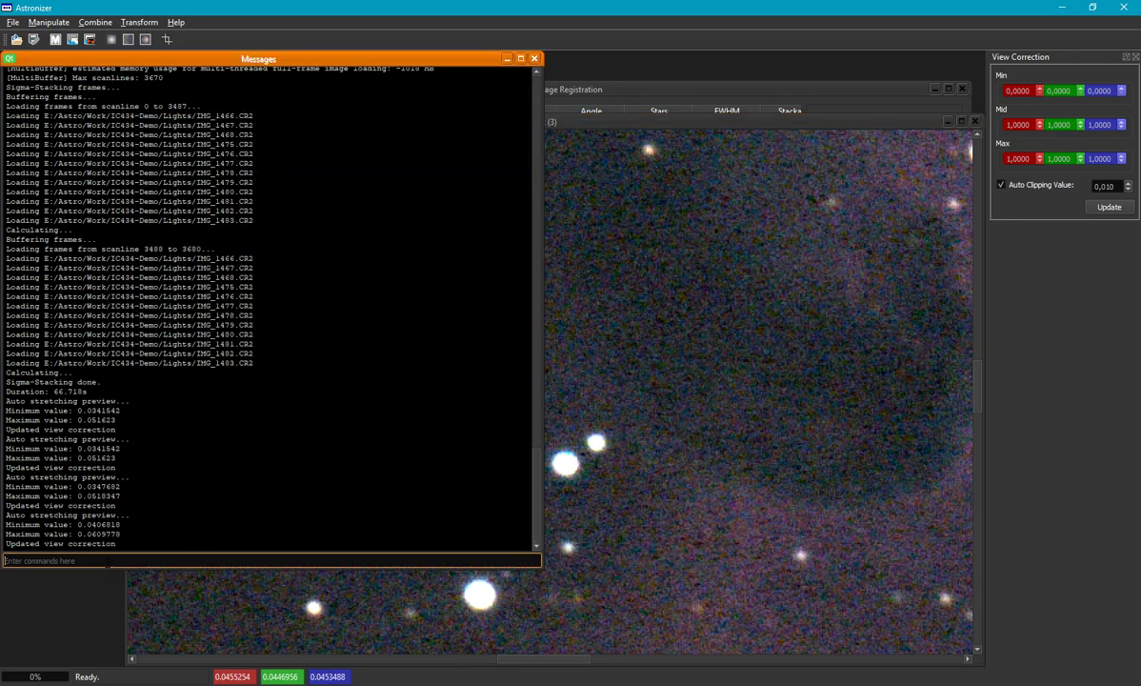
{"action": "type", "text": "help"}
{"action": "key", "text": "Return"}
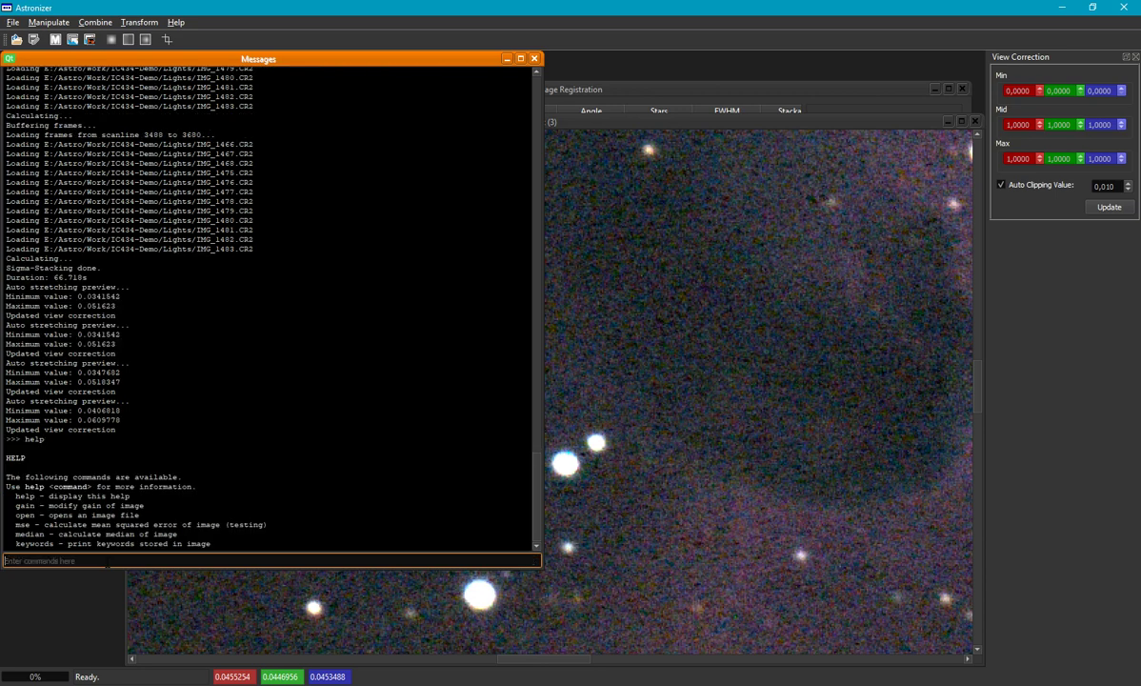
{"action": "type", "text": "help median"}
{"action": "key", "text": "Return"}
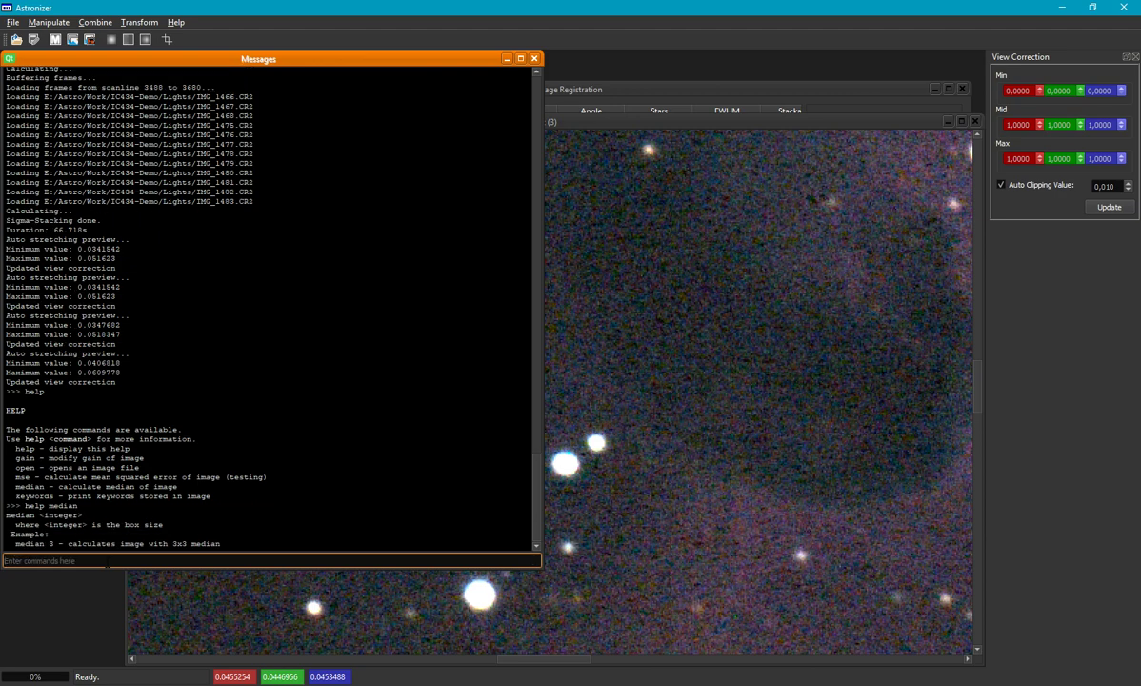
- Run median 3 on the neutralized stack, reposition the resulting window and update its view correction
{"action": "type", "text": "median 3"}
{"action": "key", "text": "Return"}
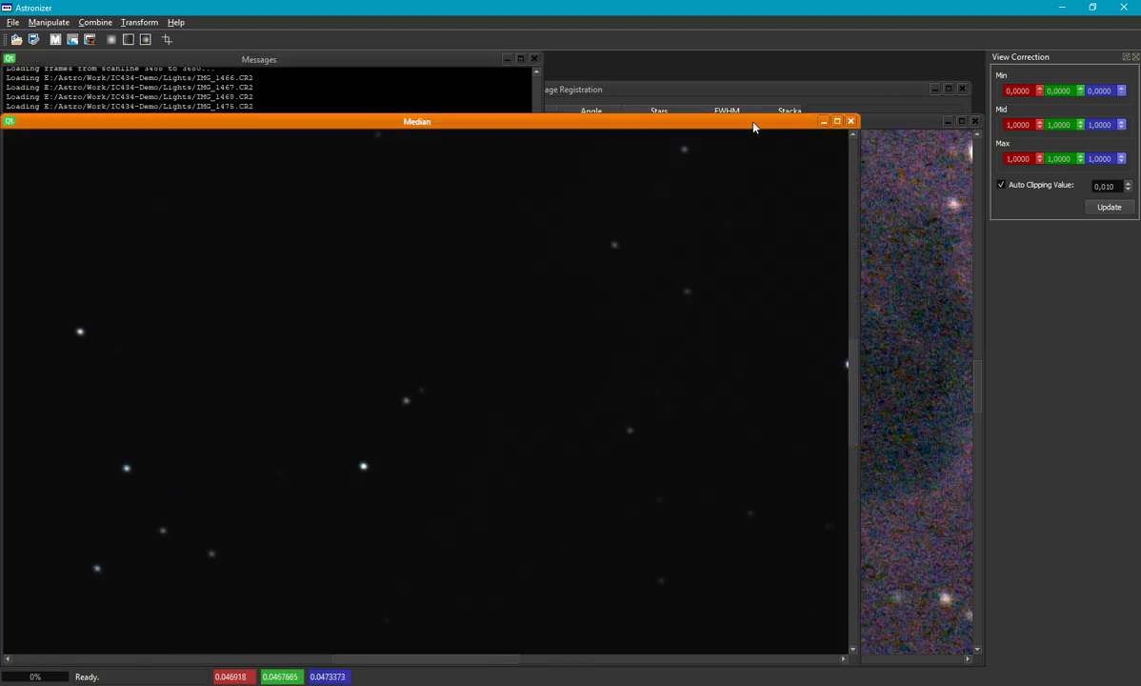
{"action": "left_click_drag", "start_coordinate": [754, 122], "coordinate": [781, 102]}
{"action": "left_click", "coordinate": [1106, 207]}
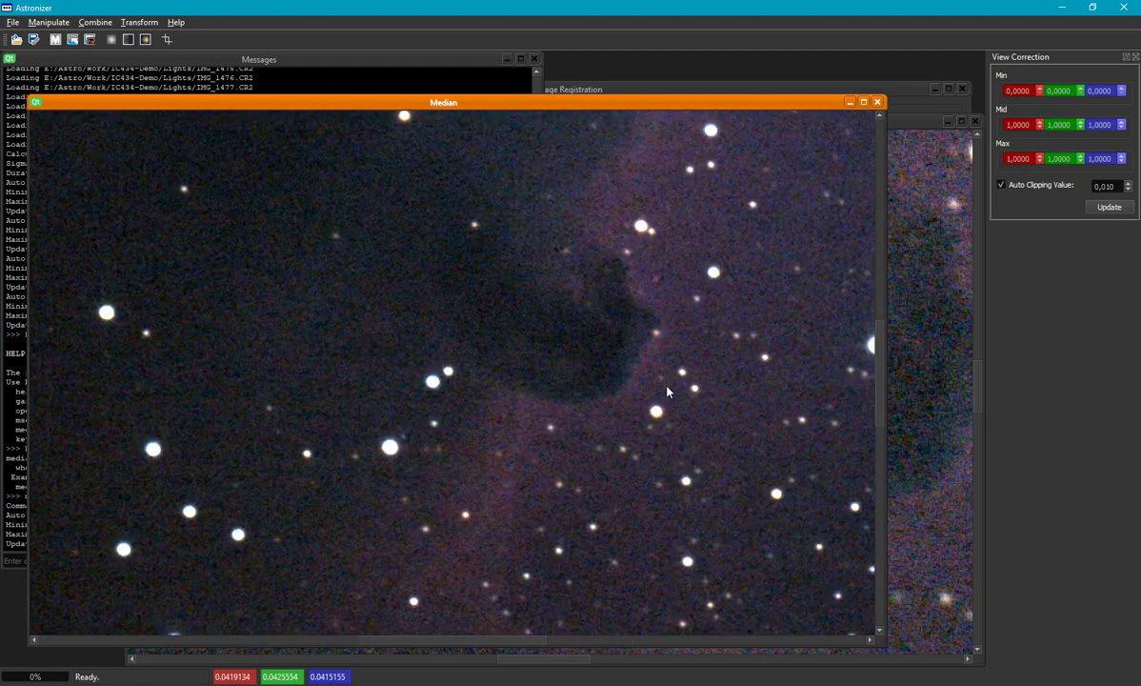
- Apply a saturation of 1.72 to the median image, using a preview area around the Horsehead Nebula, and update the result's view correction
{"action": "scroll", "coordinate": [666, 391], "scroll_direction": "up", "scroll_amount": 1}
{"action": "scroll", "coordinate": [527, 287], "scroll_direction": "down", "scroll_amount": 2}
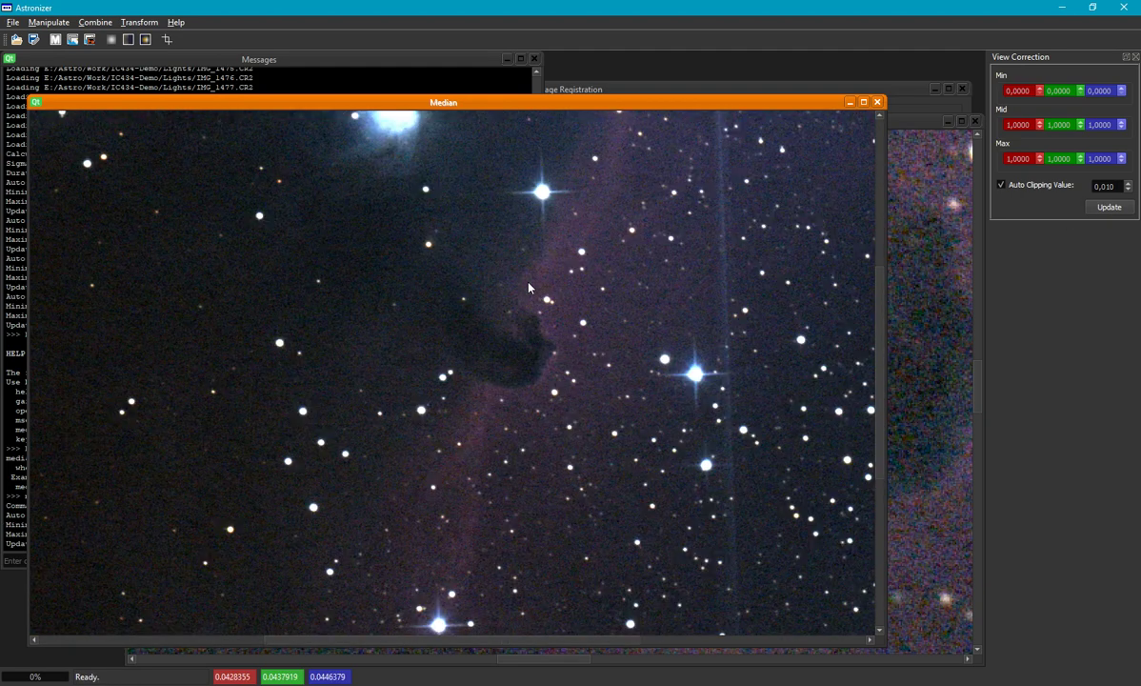
{"action": "scroll", "coordinate": [528, 288], "scroll_direction": "down", "scroll_amount": 1}
{"action": "scroll", "coordinate": [528, 288], "scroll_direction": "up", "scroll_amount": 1}
{"action": "left_click_drag", "start_coordinate": [318, 220], "coordinate": [637, 463]}
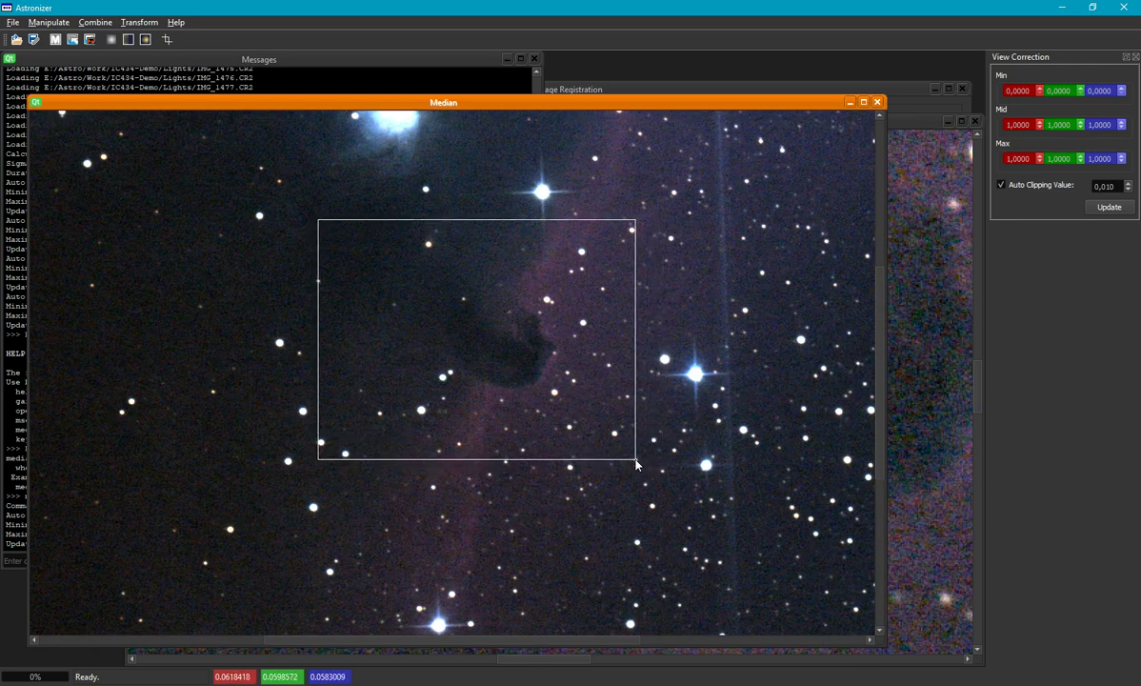
{"action": "left_click", "coordinate": [49, 21]}
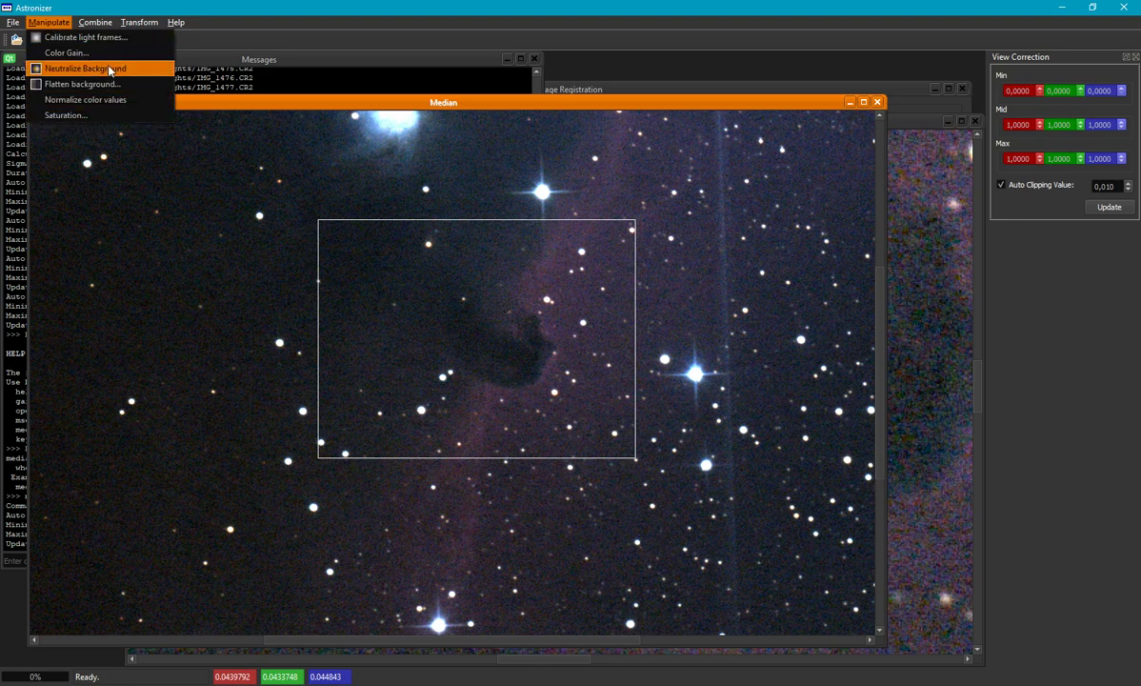
{"action": "left_click", "coordinate": [88, 115]}
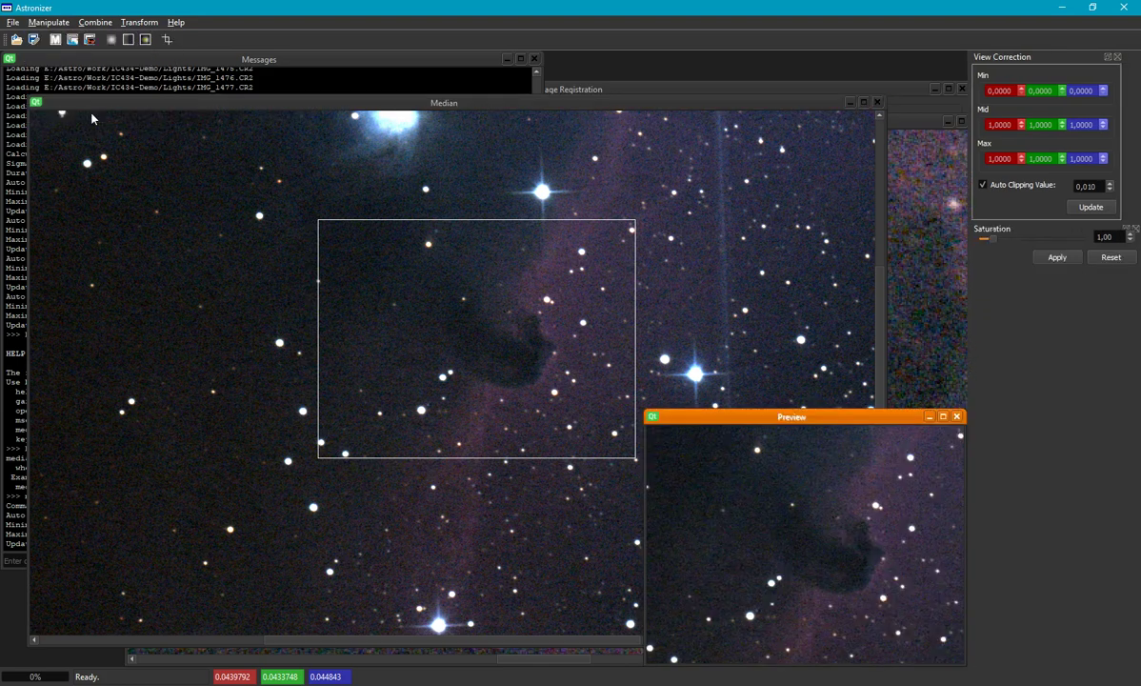
{"action": "left_click_drag", "start_coordinate": [812, 419], "coordinate": [806, 152]}
{"action": "mouse_move", "coordinate": [991, 240]}
{"action": "left_mouse_down"}
{"action": "mouse_move", "coordinate": [1009, 241]}
{"action": "mouse_move", "coordinate": [1000, 246]}
{"action": "left_mouse_up"}
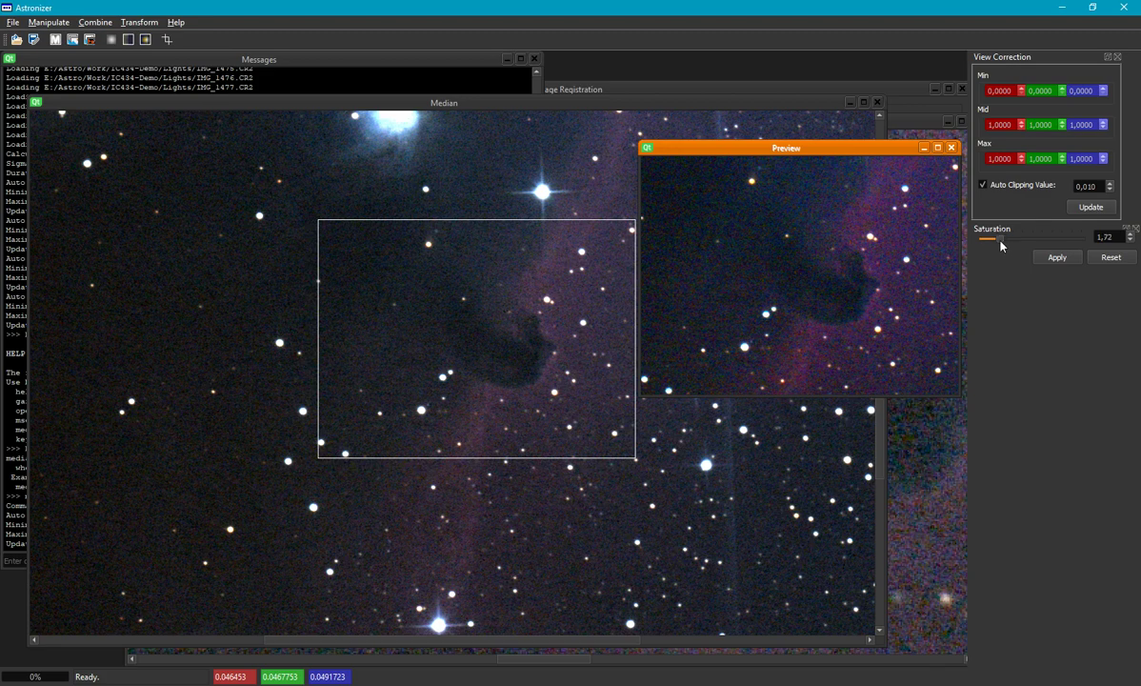
{"action": "left_click", "coordinate": [1054, 258]}
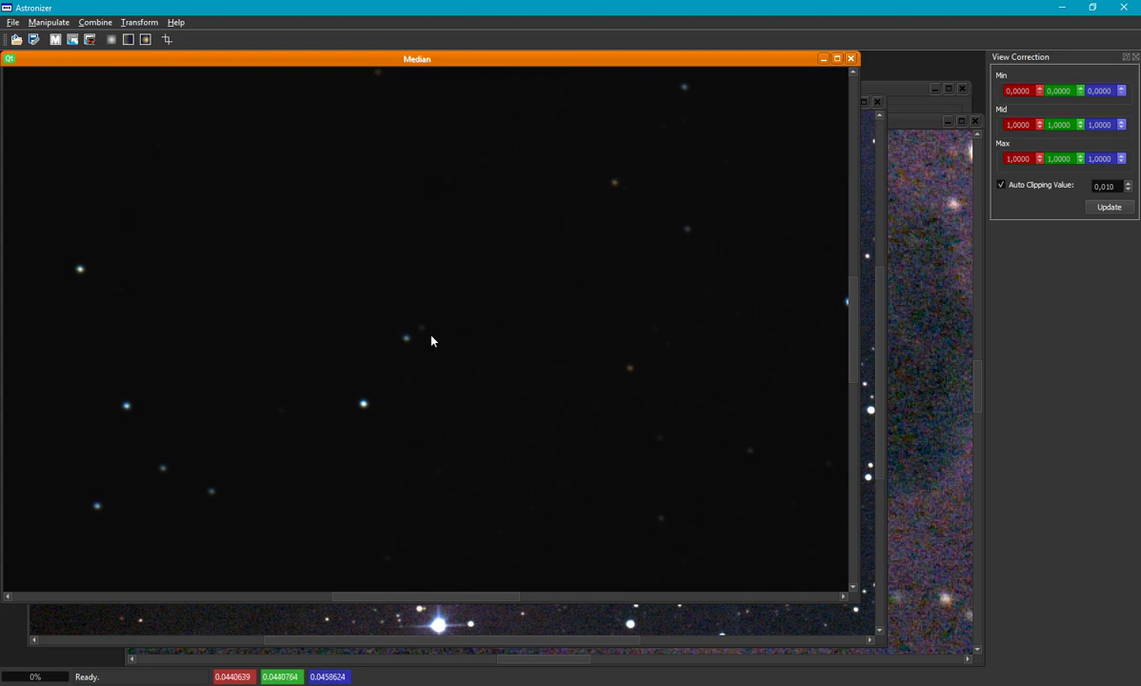
{"action": "left_click", "coordinate": [1114, 208]}
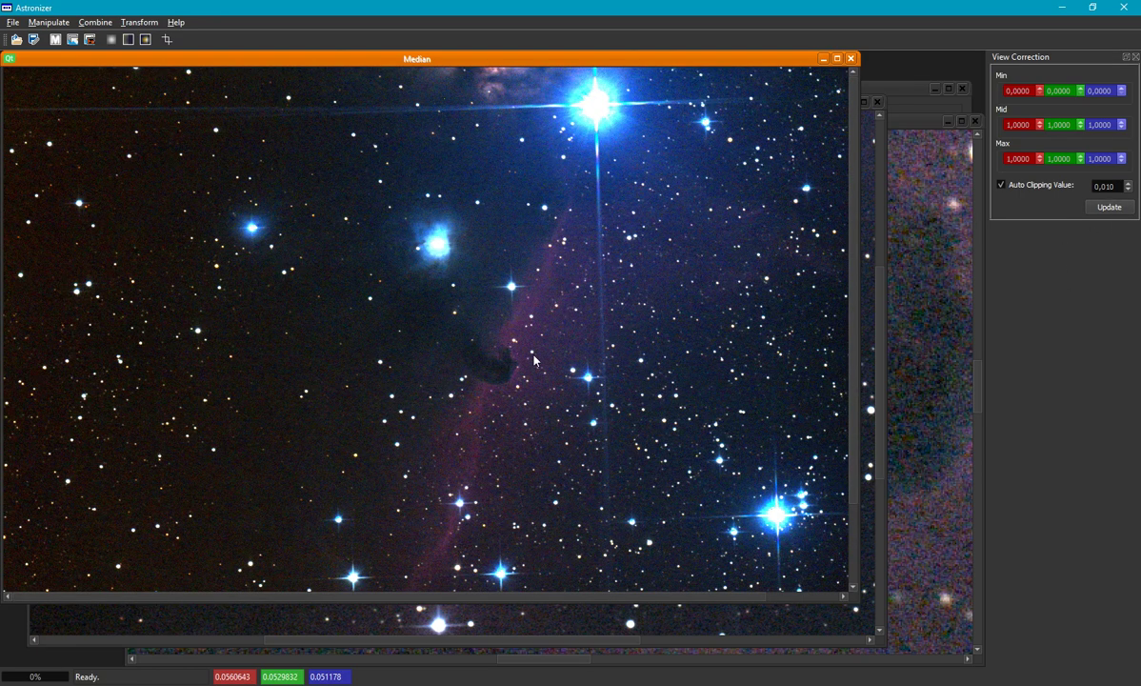
- Shrink the saturated image's window to fit the whole picture, and mark and clear a selection over the strip along its left edge
{"action": "mouse_move", "coordinate": [852, 249]}
{"action": "left_mouse_down"}
{"action": "mouse_move", "coordinate": [853, 334]}
{"action": "mouse_move", "coordinate": [851, 244]}
{"action": "left_mouse_up"}
{"action": "scroll", "coordinate": [418, 301], "scroll_direction": "down", "scroll_amount": 1}
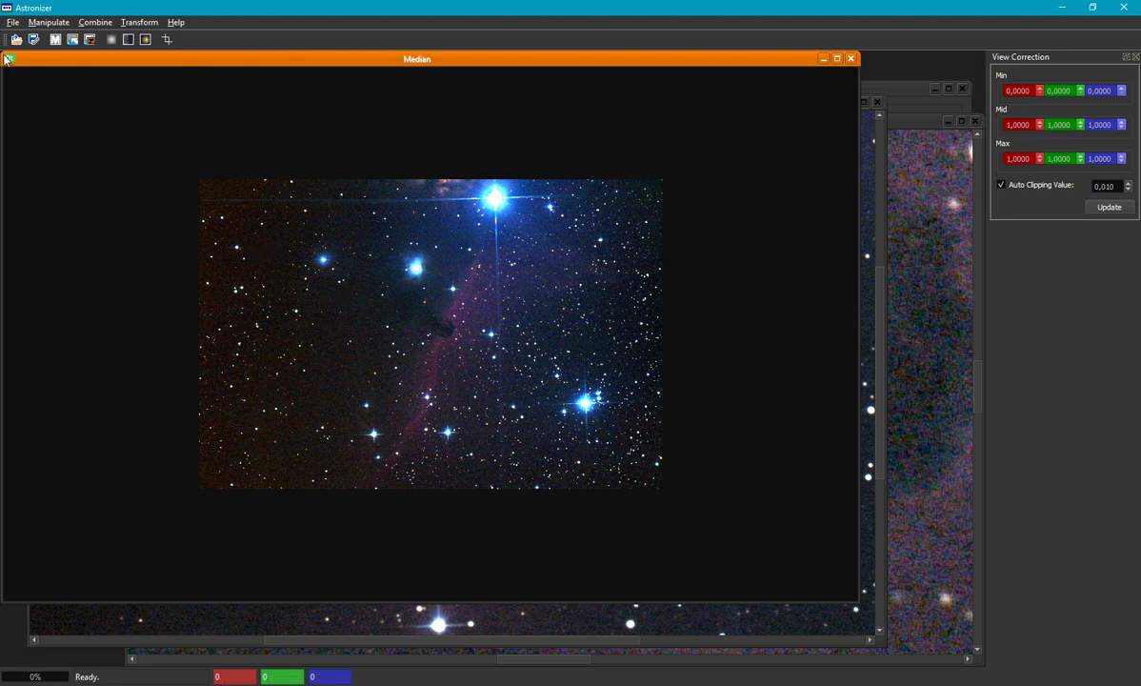
{"action": "left_click_drag", "start_coordinate": [4, 53], "coordinate": [368, 252]}
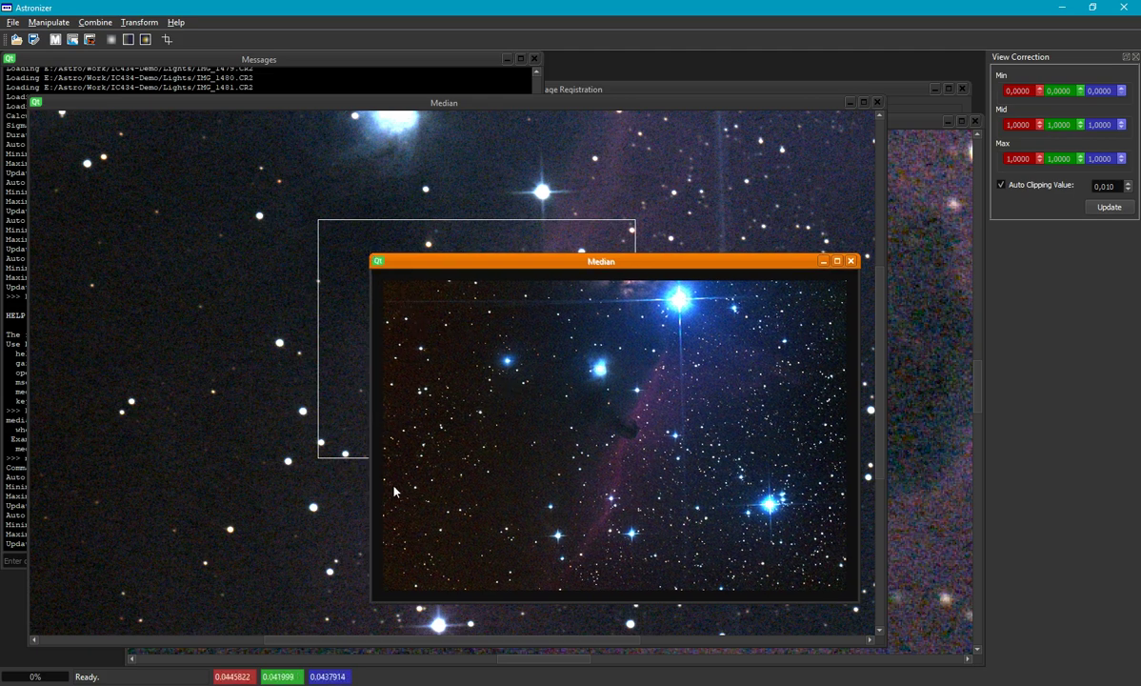
{"action": "left_click_drag", "start_coordinate": [386, 284], "coordinate": [494, 587]}
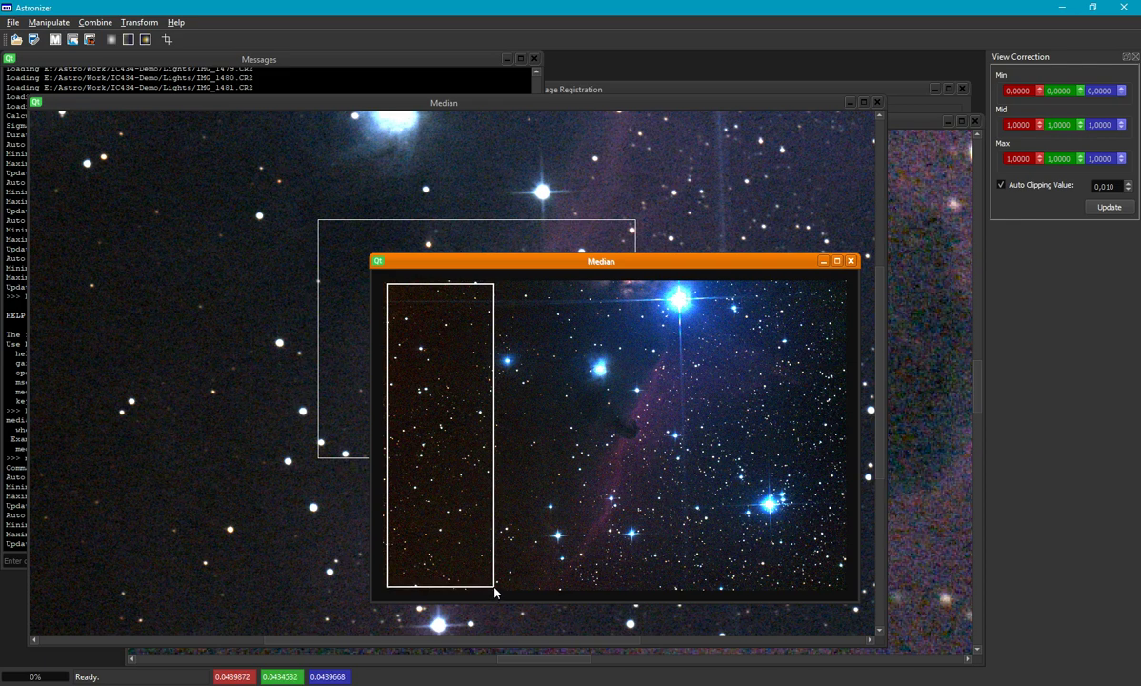
{"action": "left_click", "coordinate": [512, 493]}
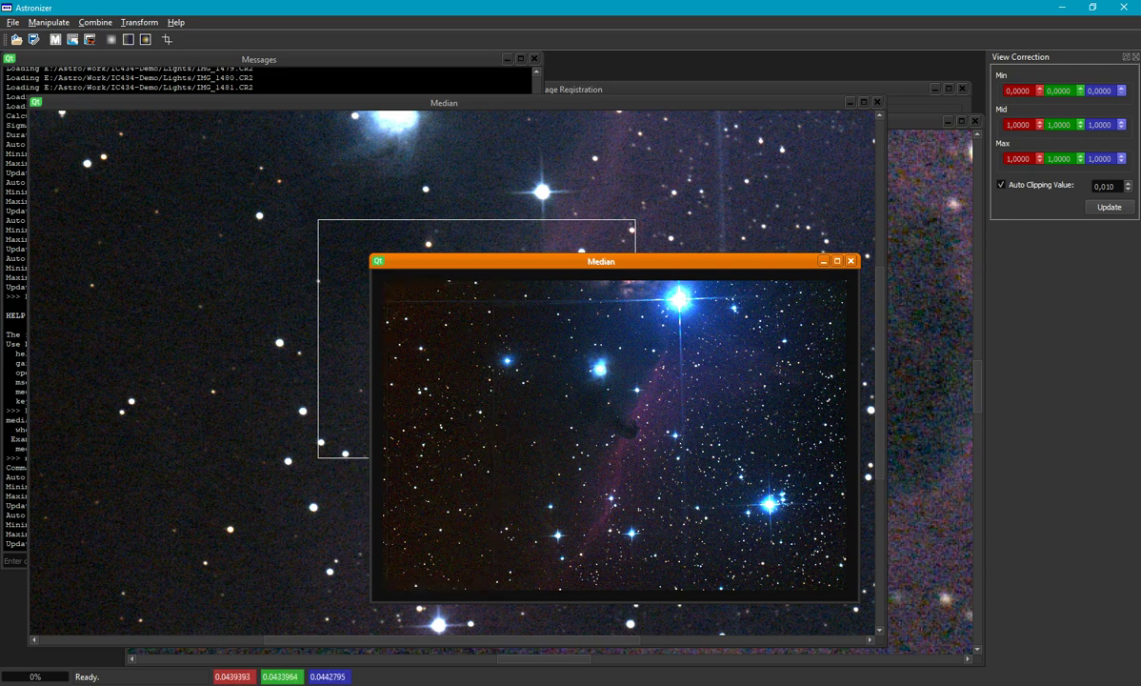
- Open the Flatten background settings and minimize the earlier Median, Stack (3) and Image Registration windows
{"action": "left_click", "coordinate": [45, 23]}
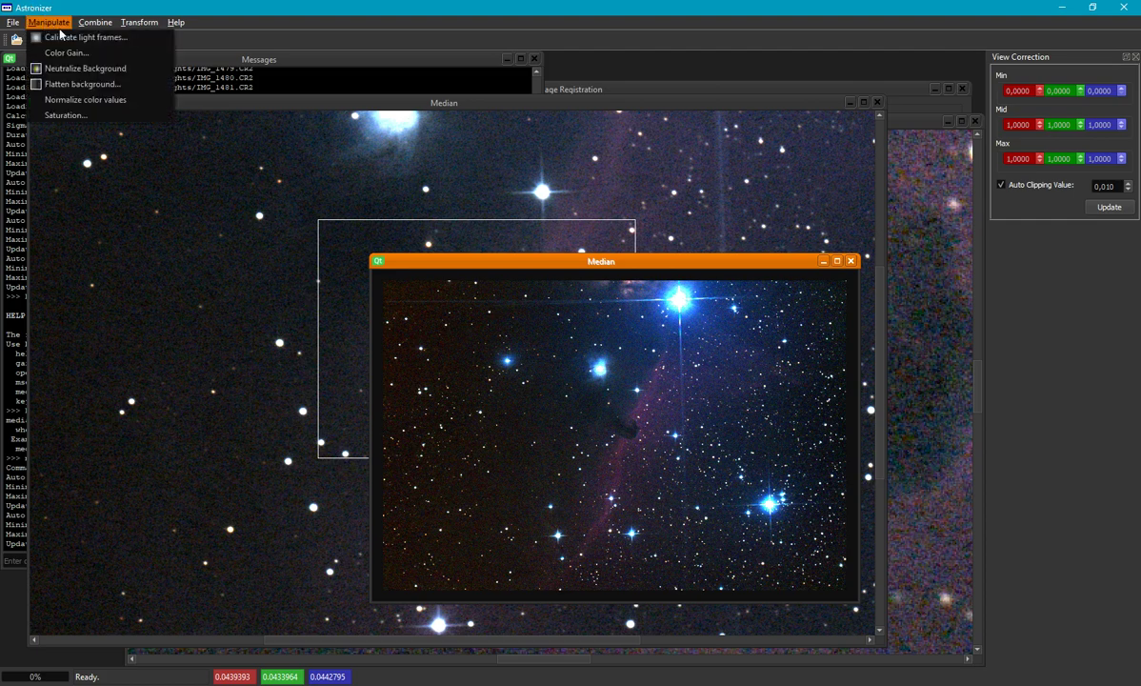
{"action": "left_click", "coordinate": [76, 85]}
{"action": "left_click", "coordinate": [850, 112]}
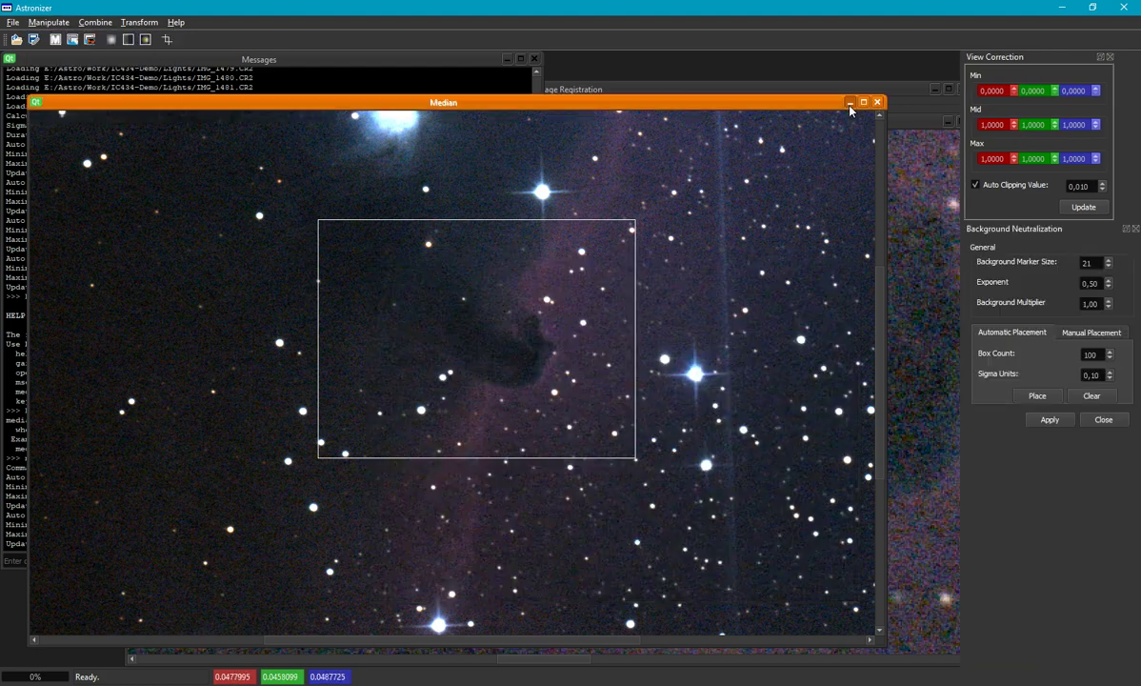
{"action": "left_click", "coordinate": [947, 121]}
{"action": "left_click", "coordinate": [936, 90]}
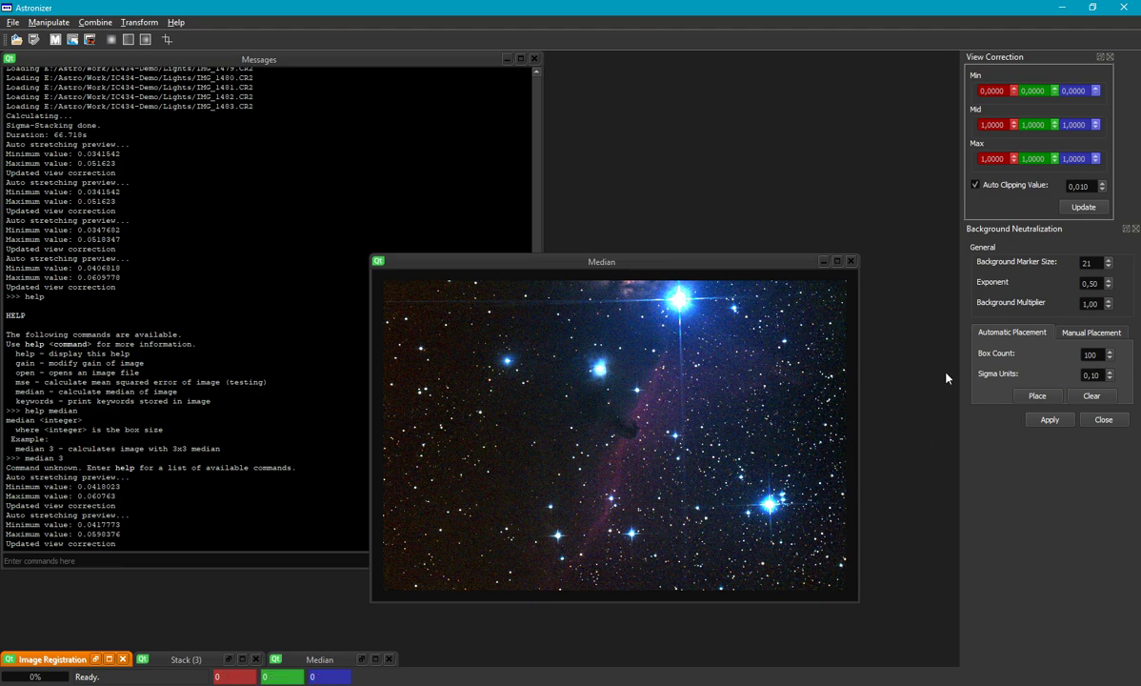
- Select a dark background area left of the Horsehead Nebula and automatically place background markers with box count 300 and sigma units 0,20
{"action": "left_click", "coordinate": [475, 410]}
{"action": "left_click_drag", "start_coordinate": [475, 411], "coordinate": [541, 502]}
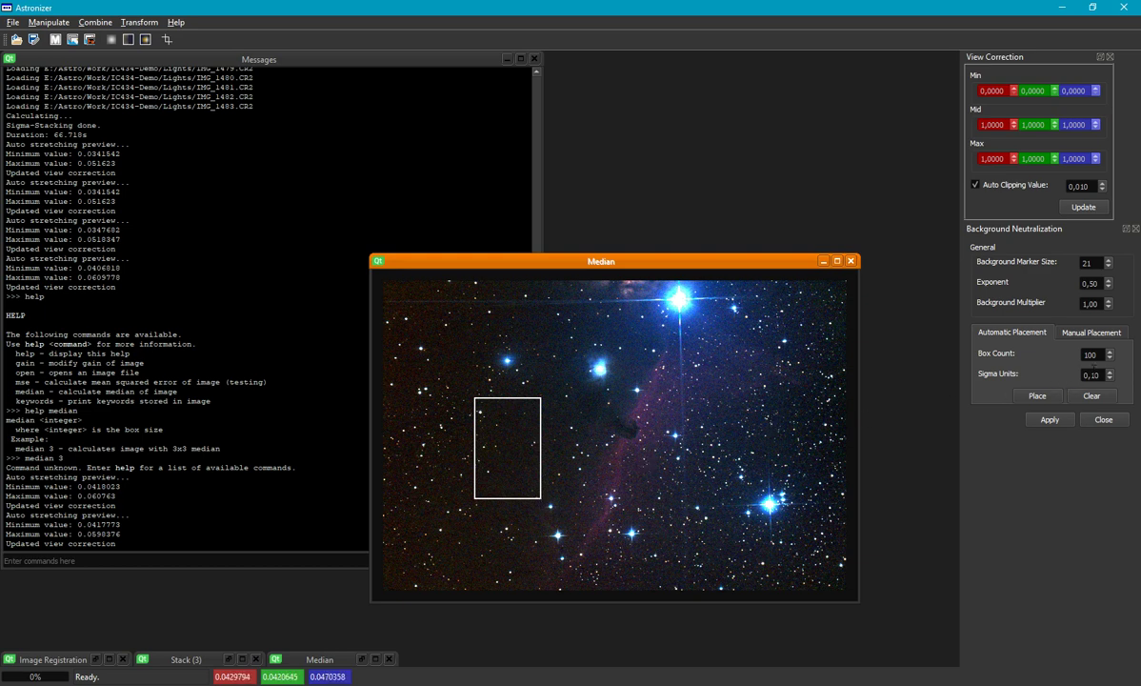
{"action": "double_click", "coordinate": [1110, 351]}
{"action": "left_click", "coordinate": [1109, 372]}
{"action": "left_click", "coordinate": [1037, 395]}
- Enlarge the Median window and manually add background markers in the dark gaps across the image's upper-left part
{"action": "scroll", "coordinate": [405, 315], "scroll_direction": "up", "scroll_amount": 1}
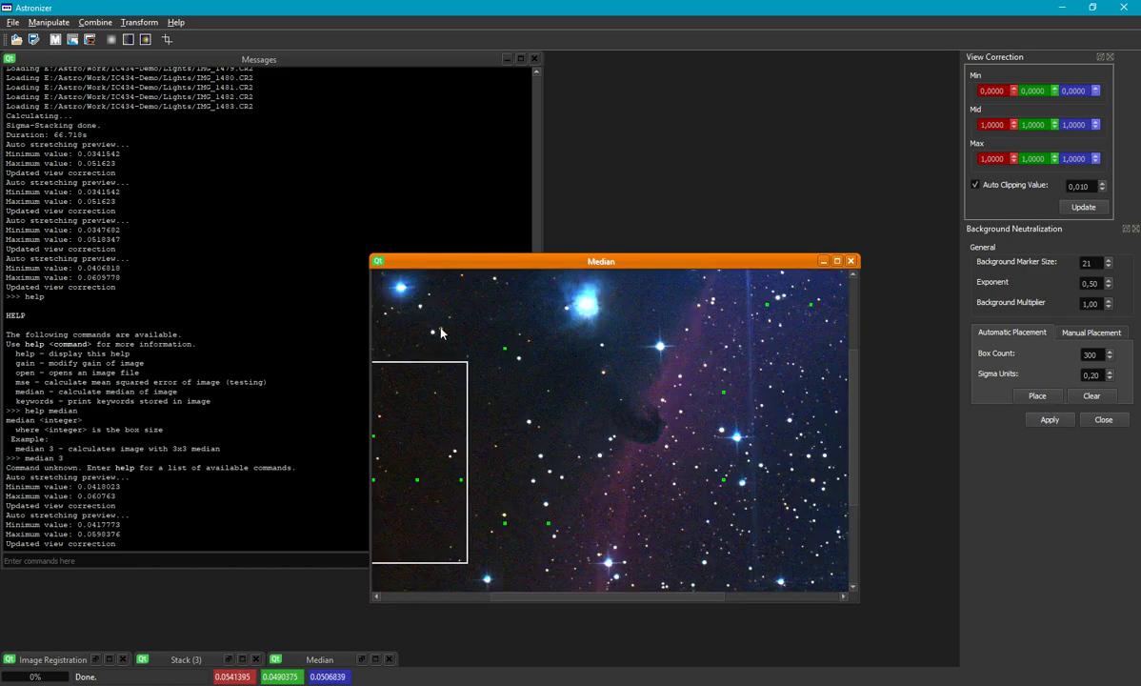
{"action": "left_click_drag", "start_coordinate": [371, 255], "coordinate": [136, 125]}
{"action": "left_click_drag", "start_coordinate": [829, 309], "coordinate": [824, 209]}
{"action": "left_click_drag", "start_coordinate": [543, 584], "coordinate": [376, 583]}
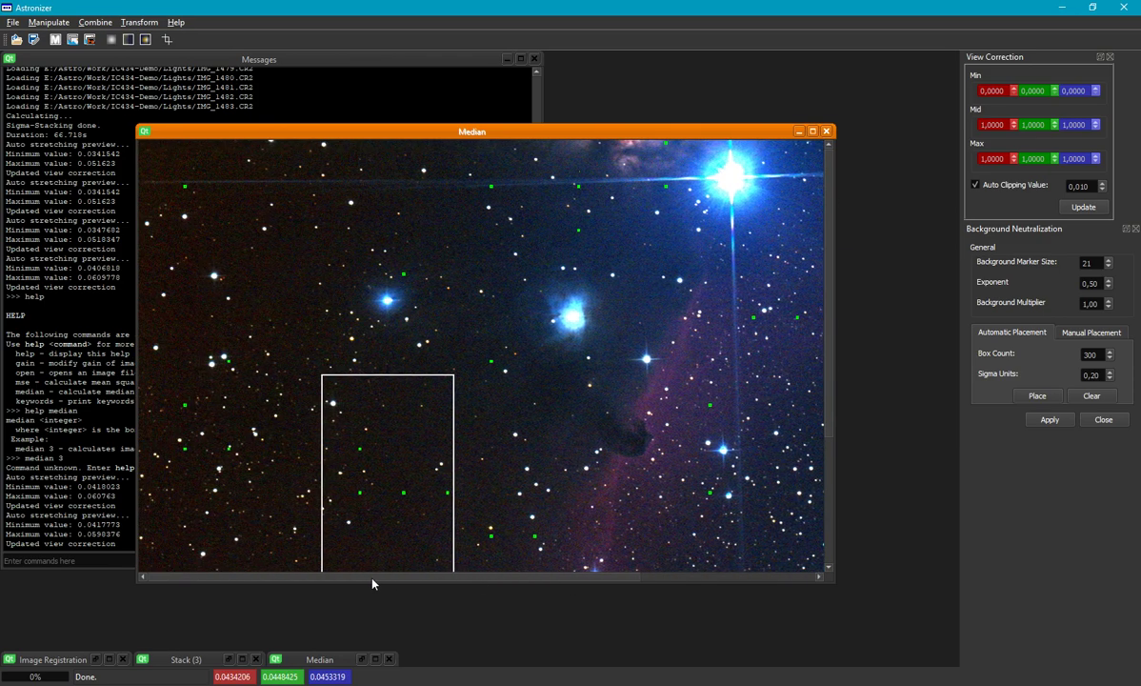
{"action": "left_click", "coordinate": [184, 317]}
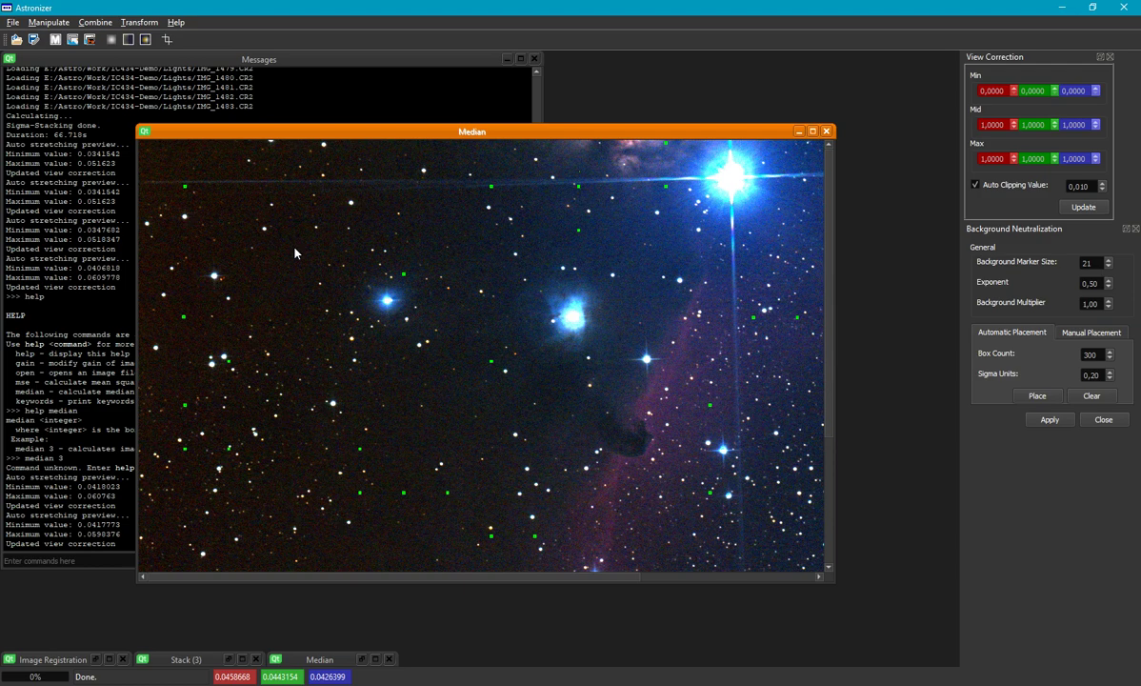
{"action": "left_click", "coordinate": [384, 154]}
{"action": "left_click", "coordinate": [424, 427]}
- Manually add more background markers in the dark gaps of the image's lower-left part and right half
{"action": "left_click_drag", "start_coordinate": [829, 254], "coordinate": [825, 419]}
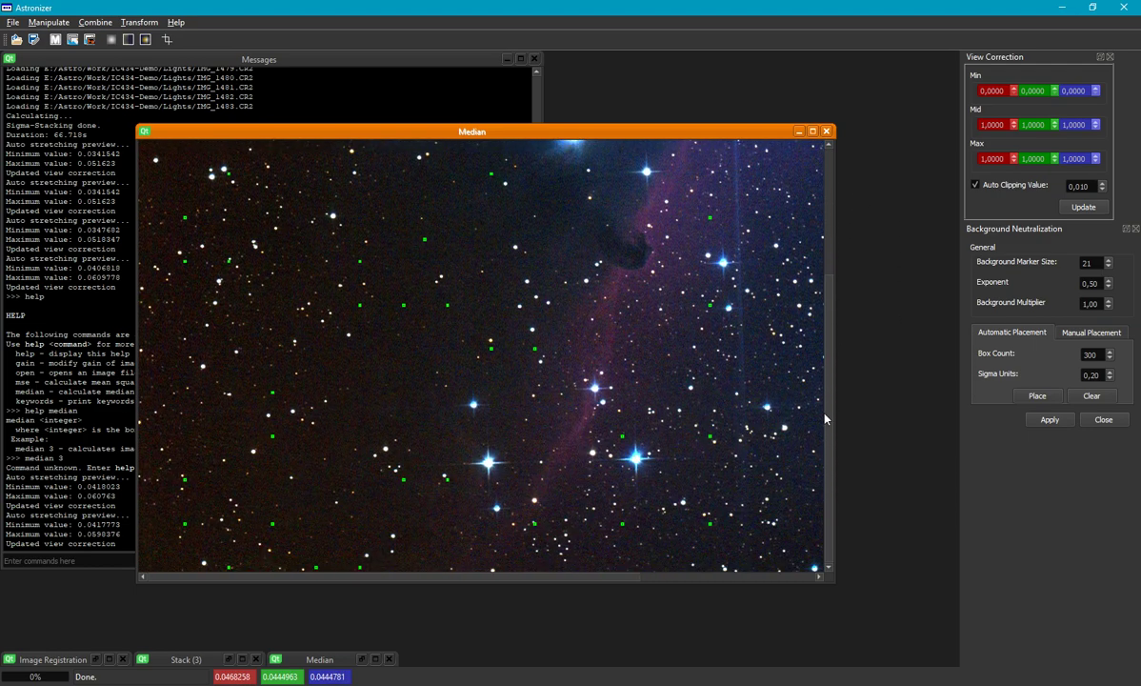
{"action": "left_click", "coordinate": [373, 387]}
{"action": "left_click", "coordinate": [346, 476]}
{"action": "left_click_drag", "start_coordinate": [360, 571], "coordinate": [580, 588]}
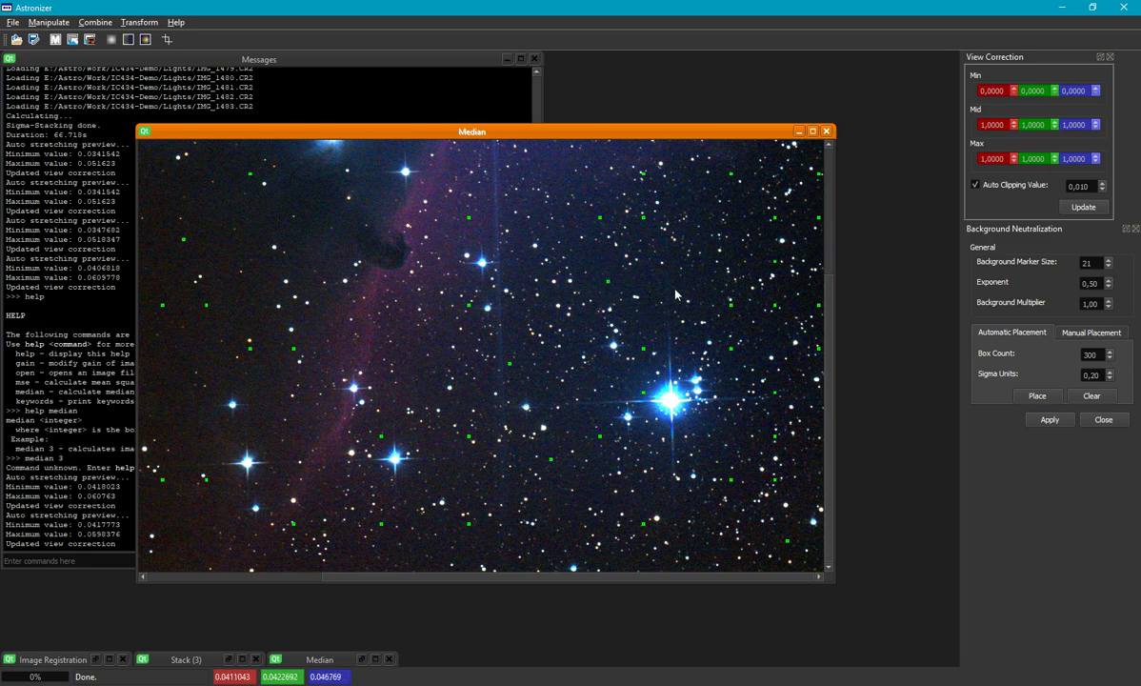
{"action": "scroll", "coordinate": [773, 296], "scroll_direction": "up", "scroll_amount": 5}
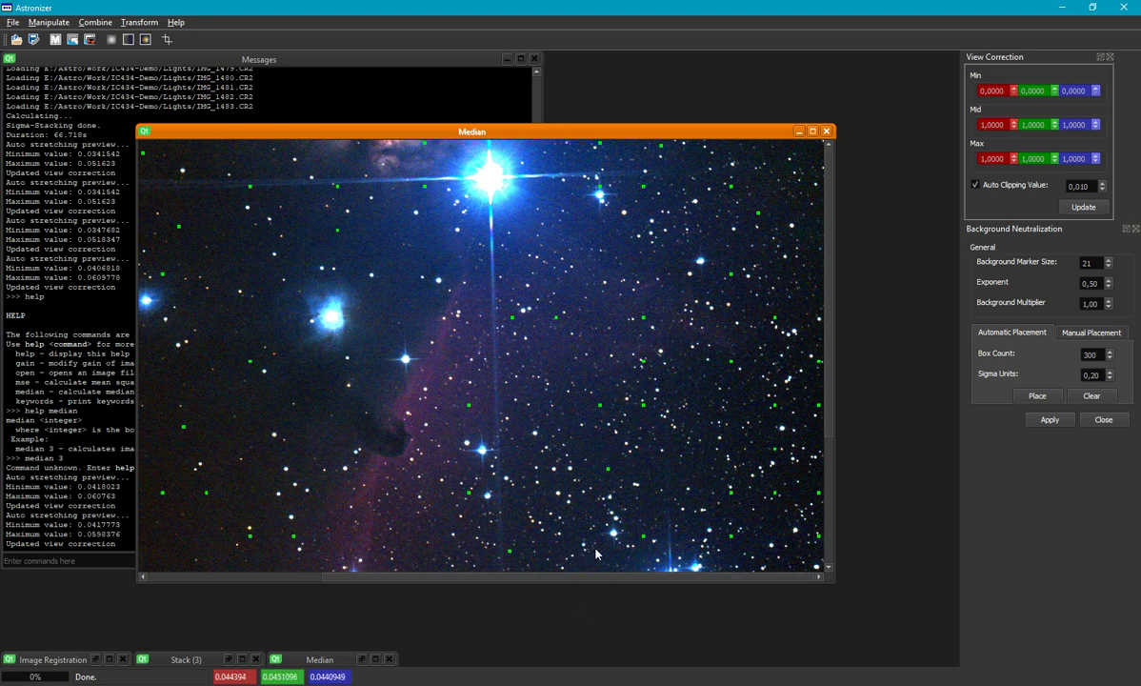
{"action": "left_click_drag", "start_coordinate": [657, 575], "coordinate": [415, 604]}
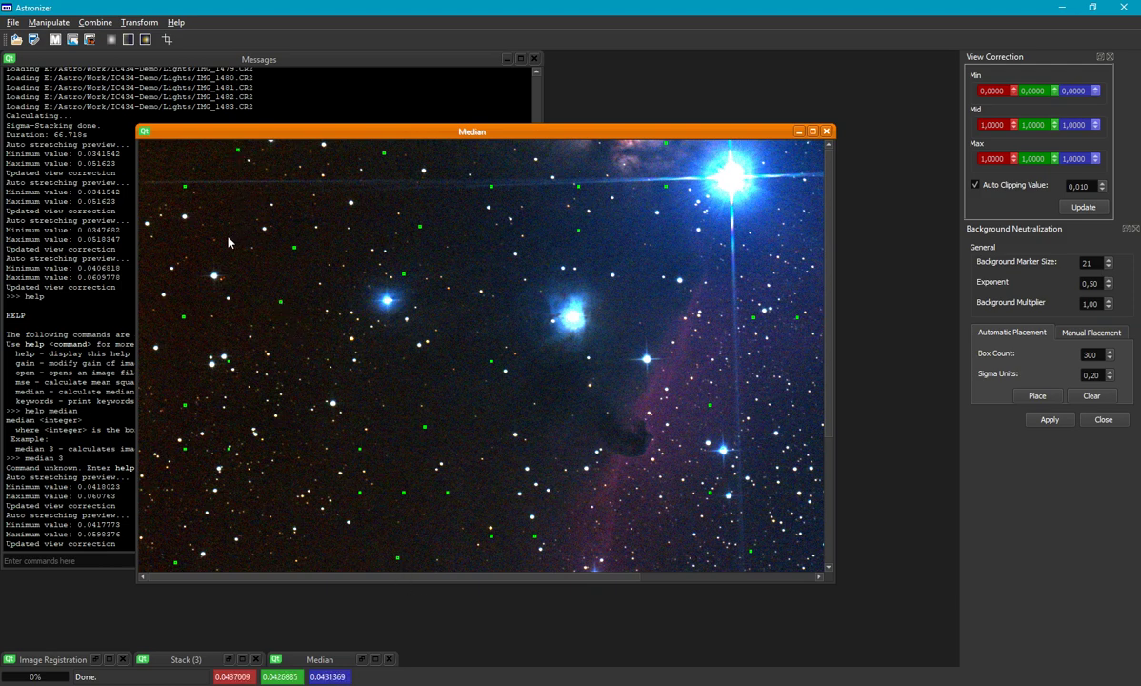
- Flatten the Median image's background from the placed markers and update the flattened result's view correction
{"action": "scroll", "coordinate": [545, 276], "scroll_direction": "down", "scroll_amount": 2}
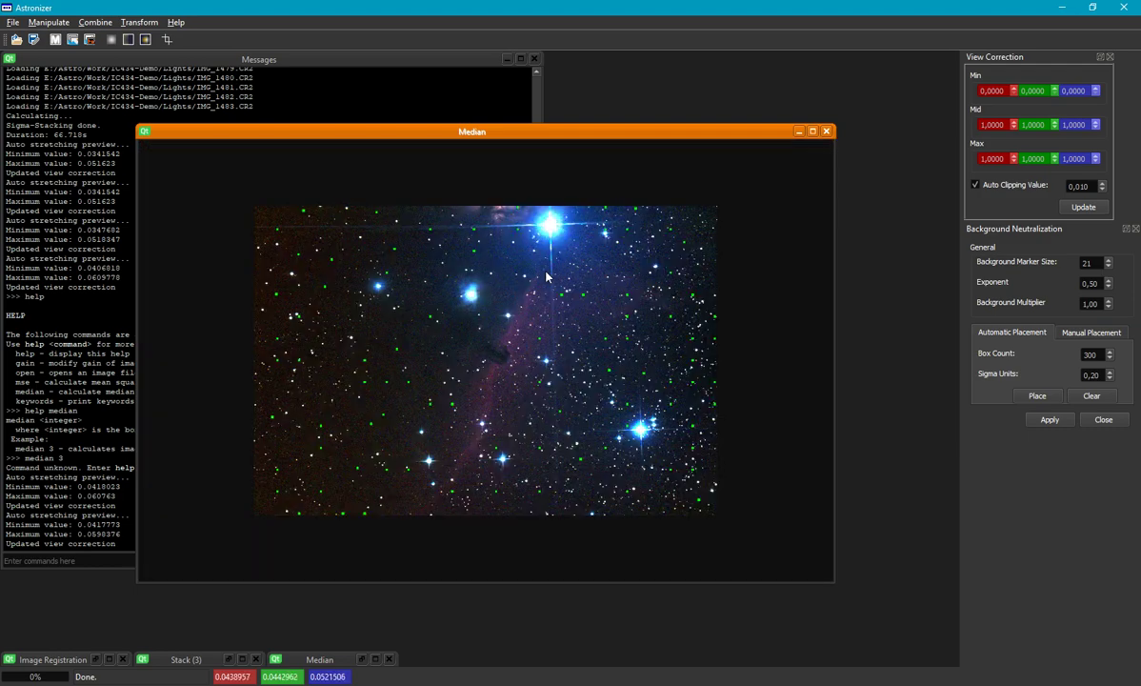
{"action": "left_click", "coordinate": [1051, 425]}
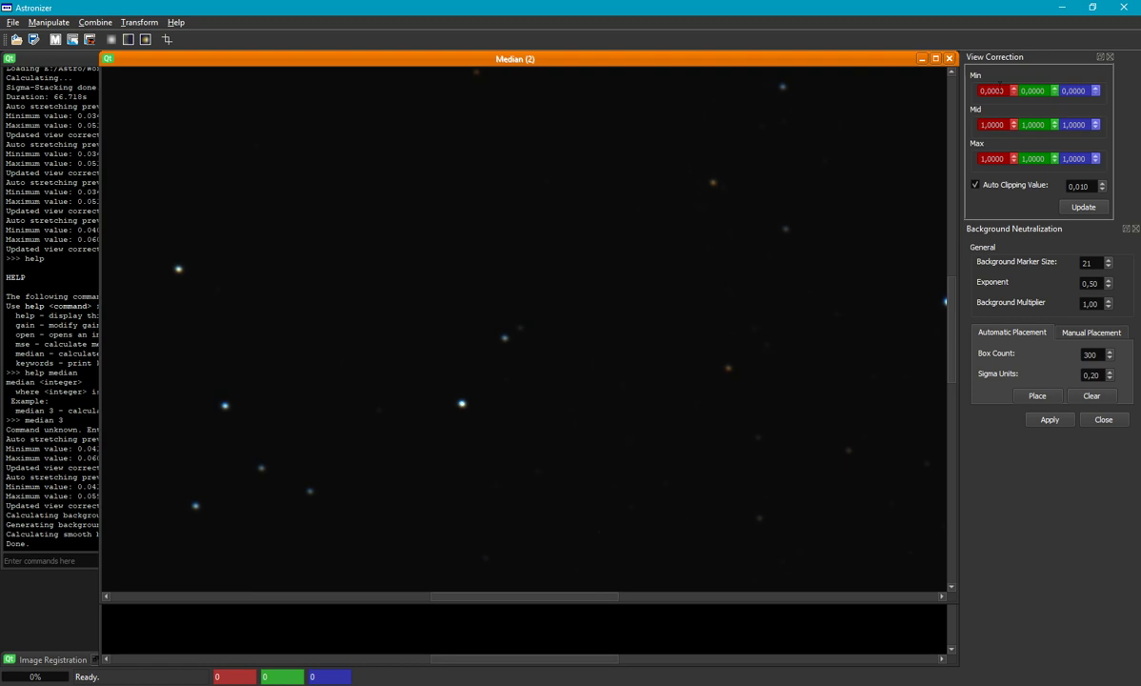
{"action": "scroll", "coordinate": [580, 285], "scroll_direction": "down", "scroll_amount": 3}
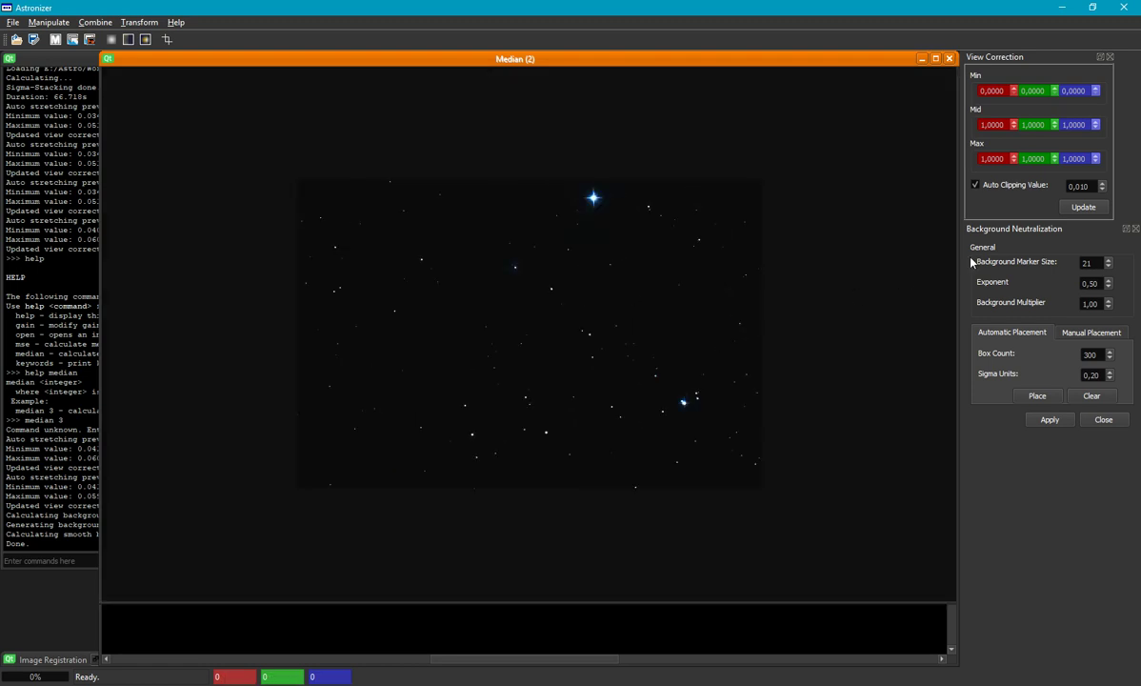
{"action": "left_click", "coordinate": [1083, 207]}
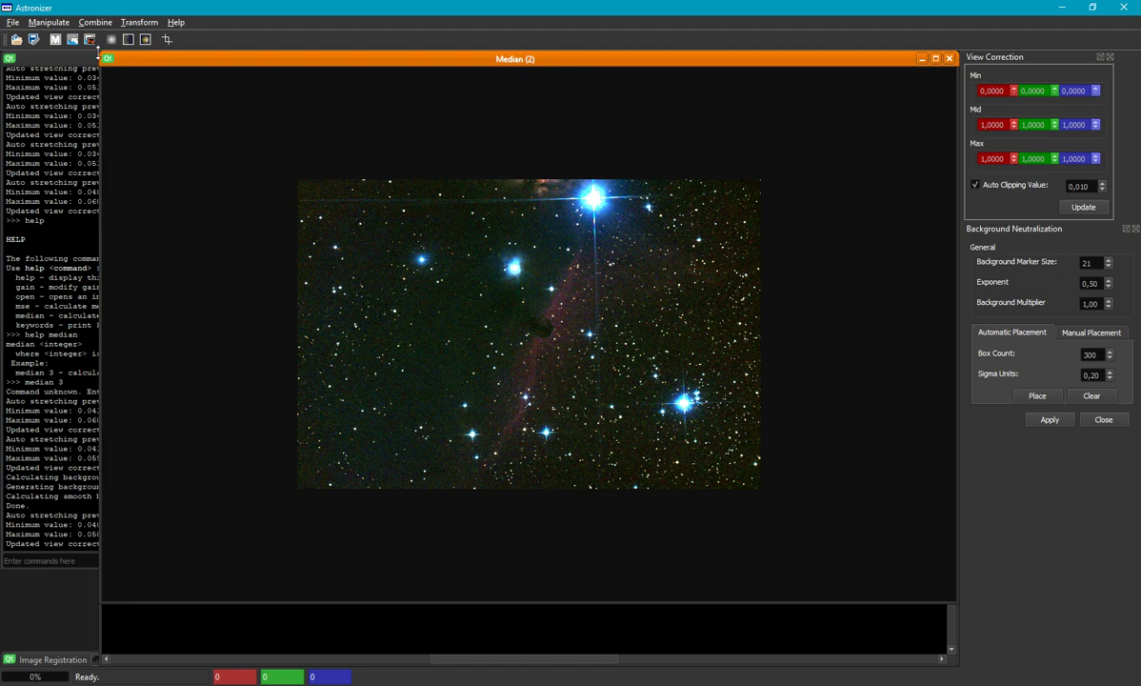
- Shrink and move aside the flattened image's window, and update the Background of Median image's view correction before minimizing it
{"action": "left_click_drag", "start_coordinate": [98, 50], "coordinate": [467, 262]}
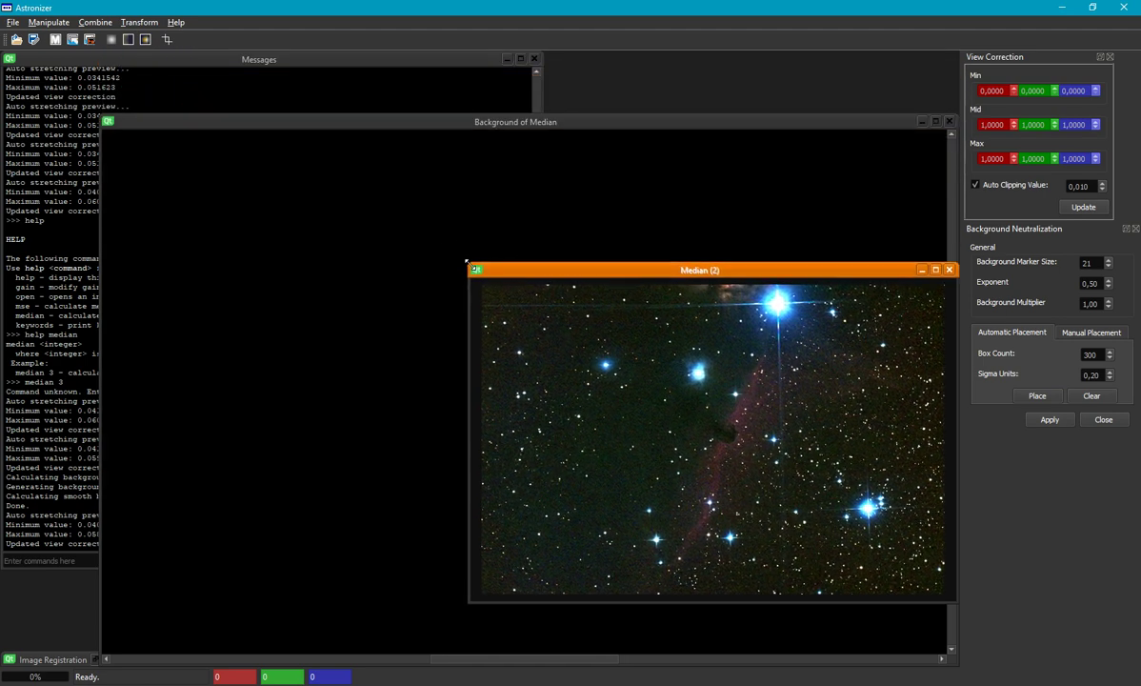
{"action": "left_click_drag", "start_coordinate": [657, 269], "coordinate": [375, 210]}
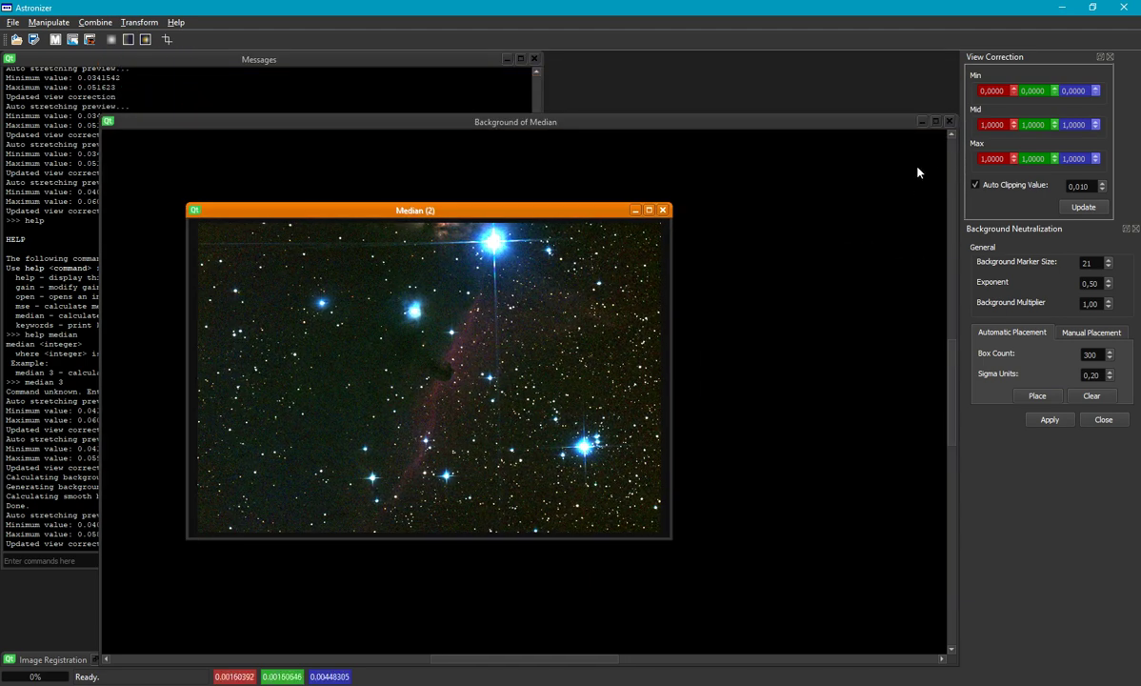
{"action": "left_click", "coordinate": [751, 119]}
{"action": "left_click", "coordinate": [1086, 207]}
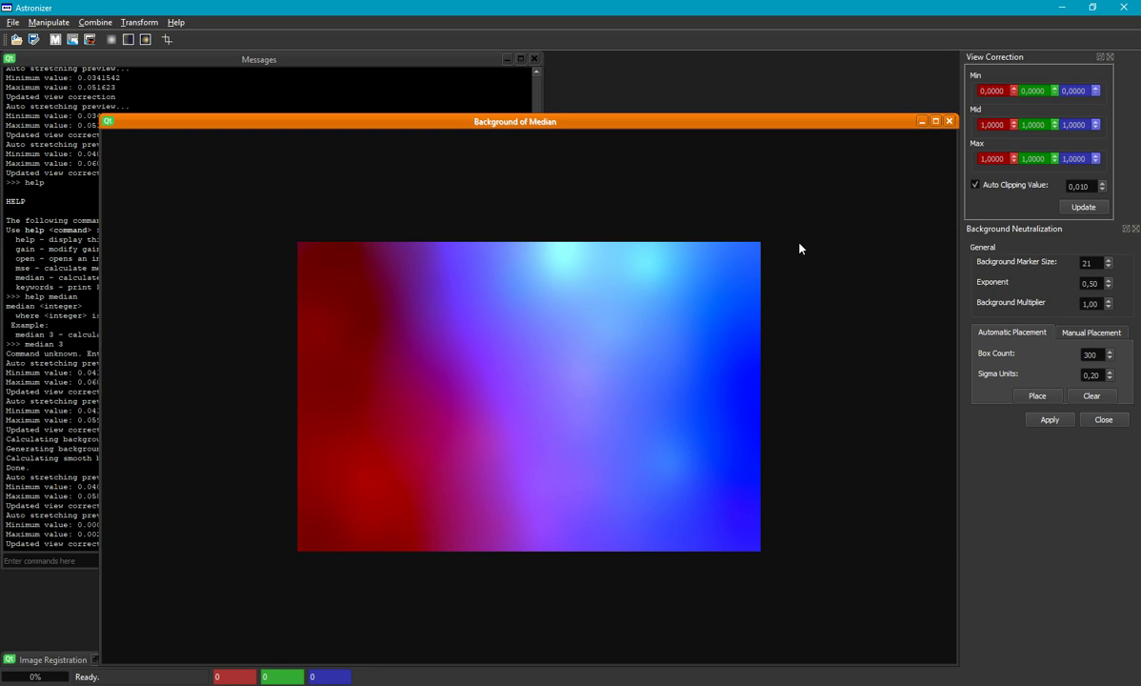
{"action": "left_click", "coordinate": [921, 122]}
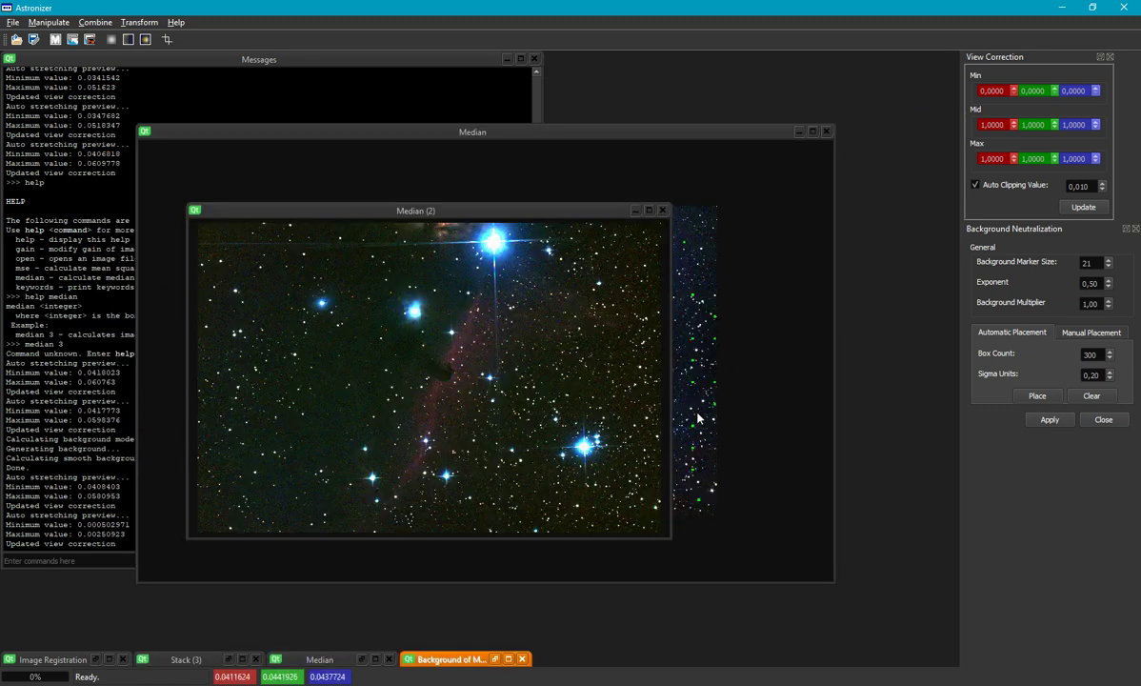
- Close the background flattening settings and arrange the shrunken Median window beside the flattened Median (2) window for comparison
{"action": "left_click_drag", "start_coordinate": [137, 124], "coordinate": [358, 236]}
{"action": "left_click", "coordinate": [1103, 424]}
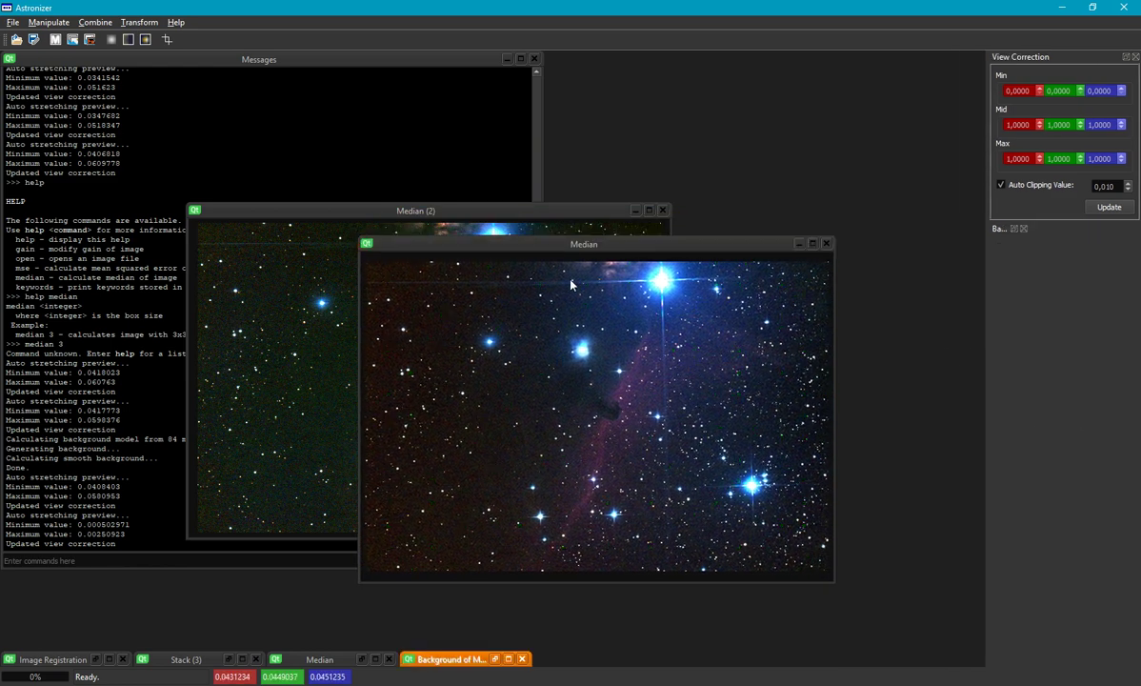
{"action": "left_click_drag", "start_coordinate": [537, 249], "coordinate": [652, 234]}
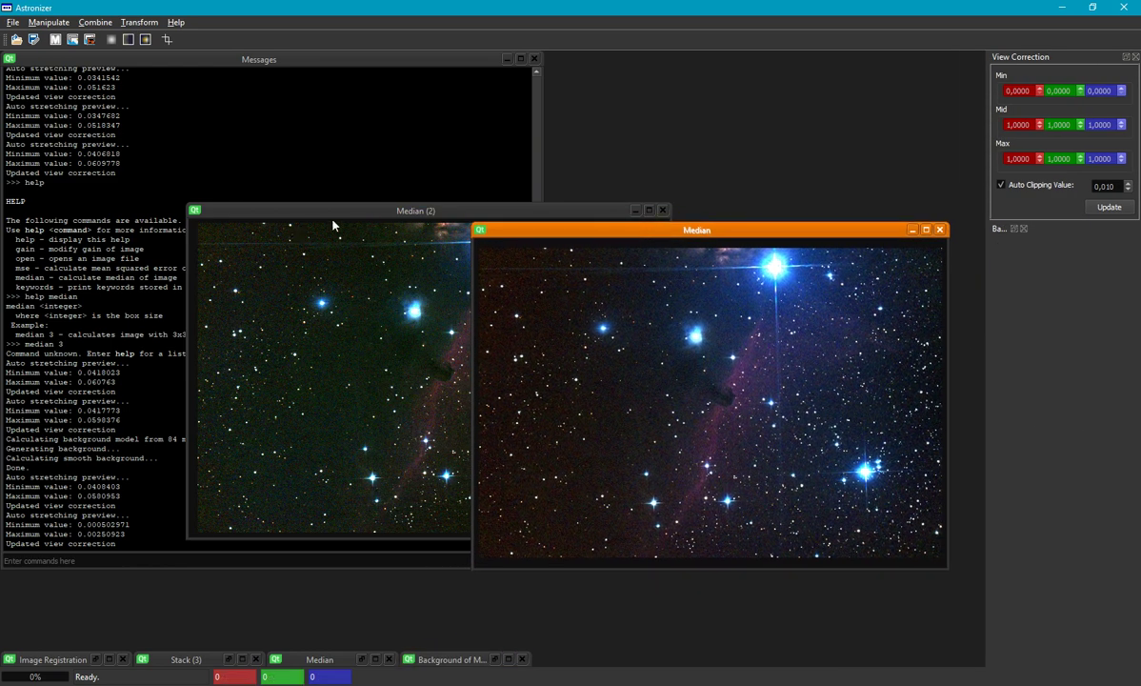
{"action": "left_click_drag", "start_coordinate": [345, 211], "coordinate": [210, 103]}
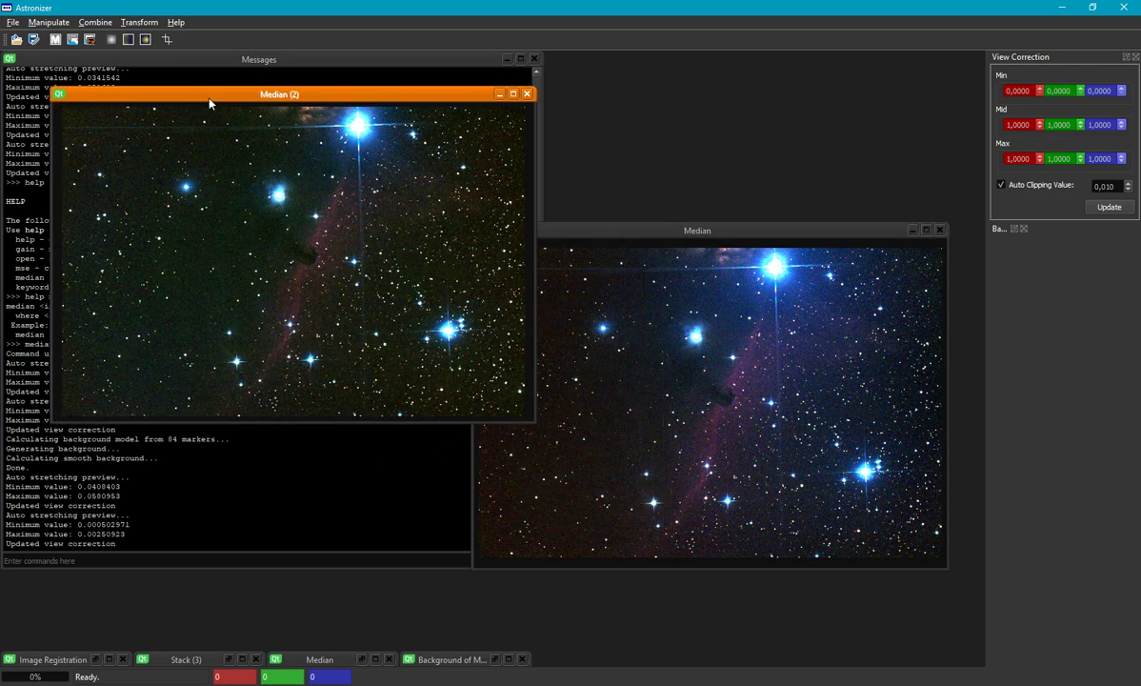
{"action": "left_click_drag", "start_coordinate": [663, 238], "coordinate": [617, 109]}
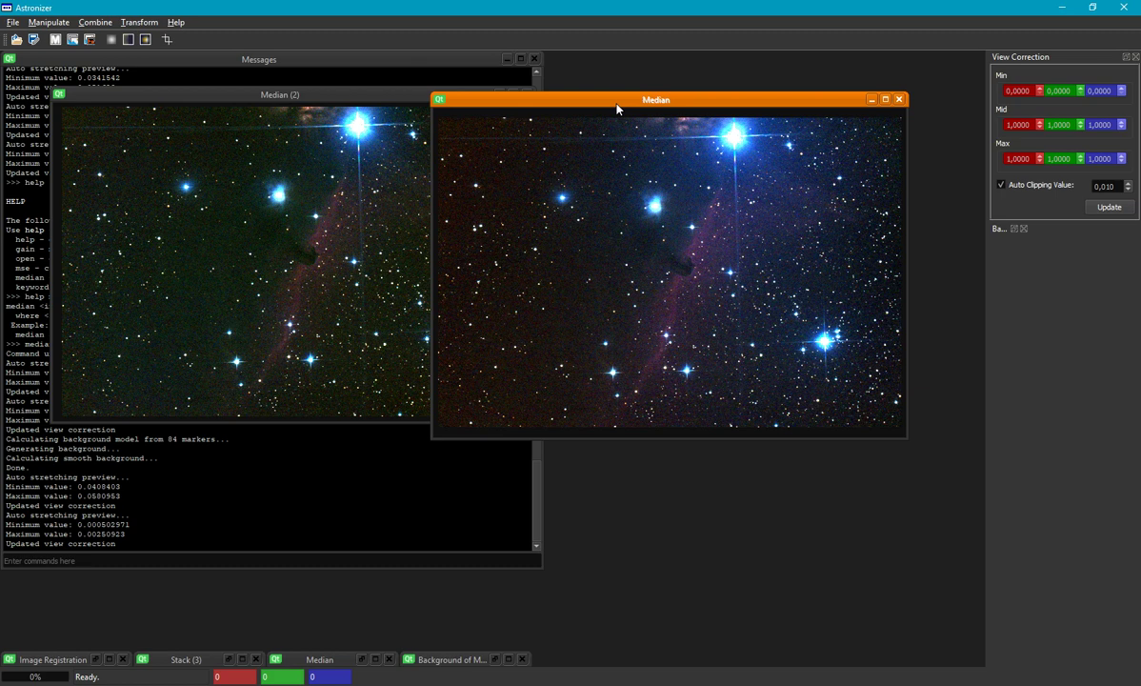
{"action": "left_click_drag", "start_coordinate": [617, 110], "coordinate": [651, 119]}
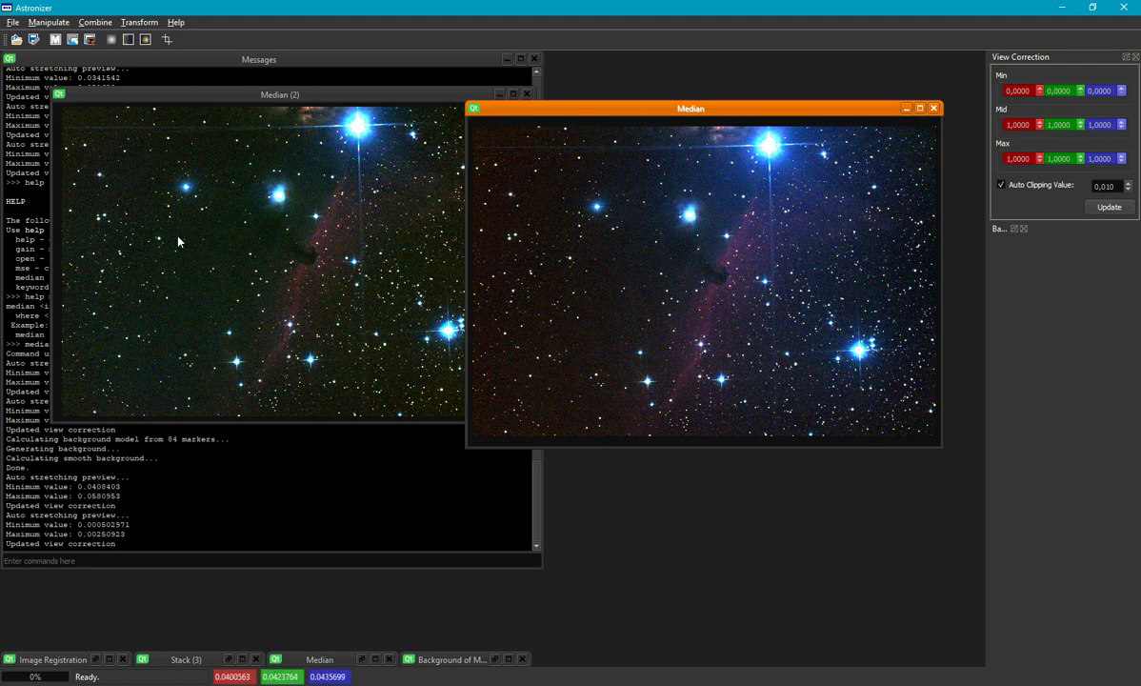
- Neutralize the background of the flattened Median (2) image using a dark area left of the Horsehead Nebula as reference
{"action": "left_click_drag", "start_coordinate": [168, 219], "coordinate": [236, 320]}
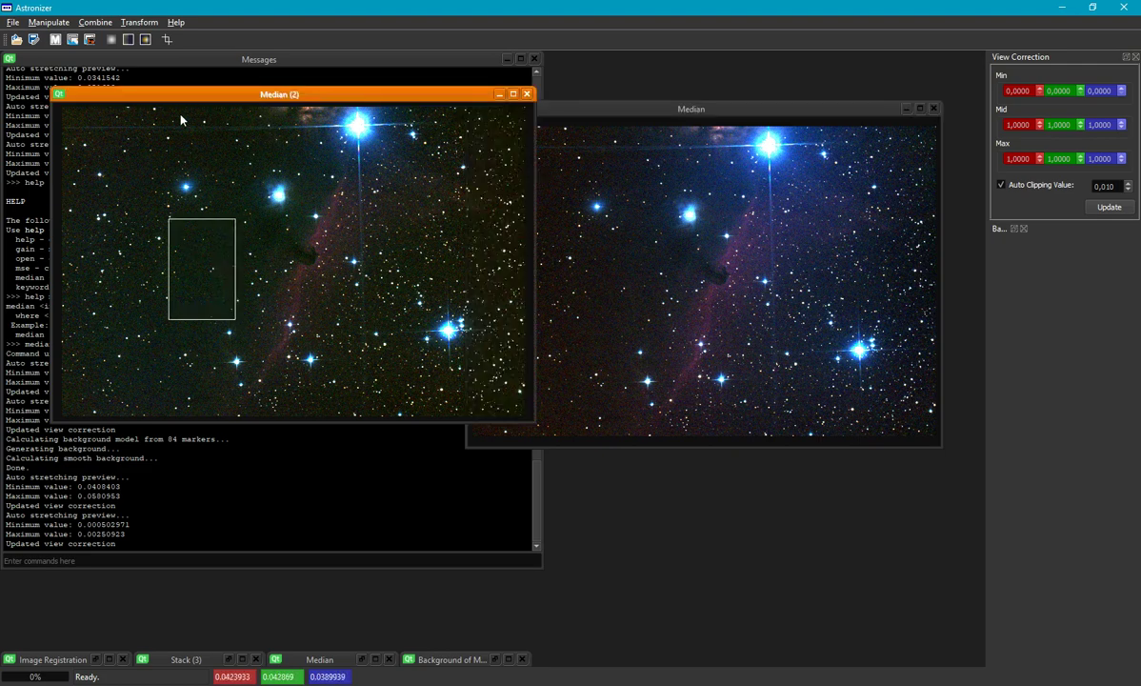
{"action": "left_click", "coordinate": [51, 24]}
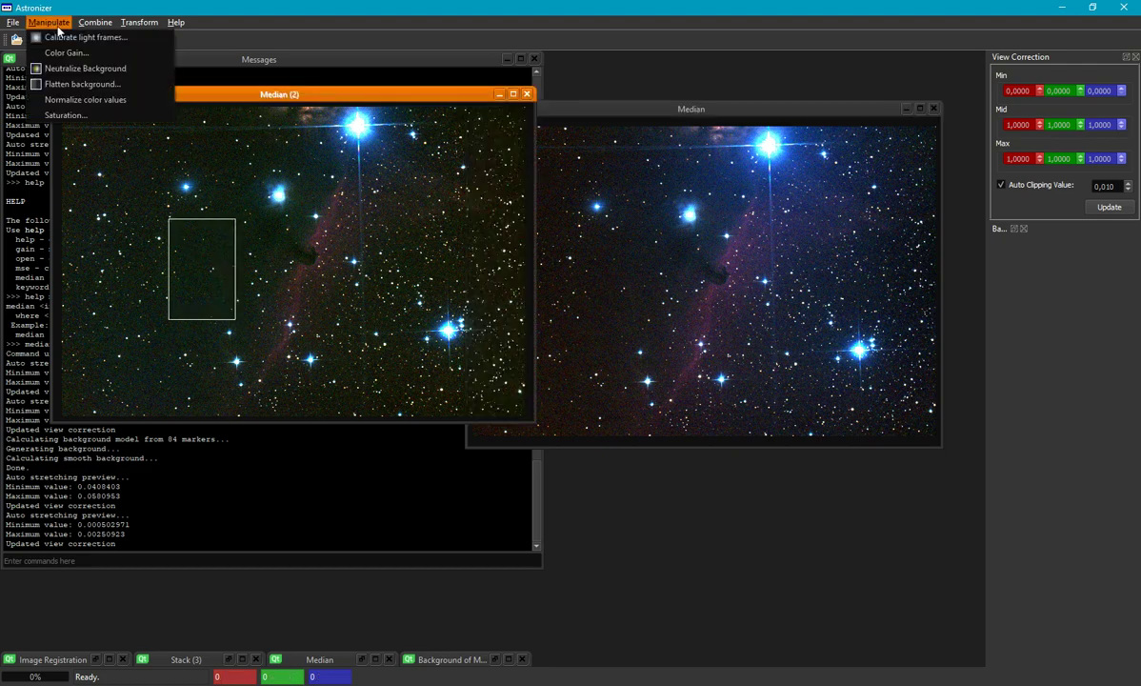
{"action": "left_click", "coordinate": [93, 70]}
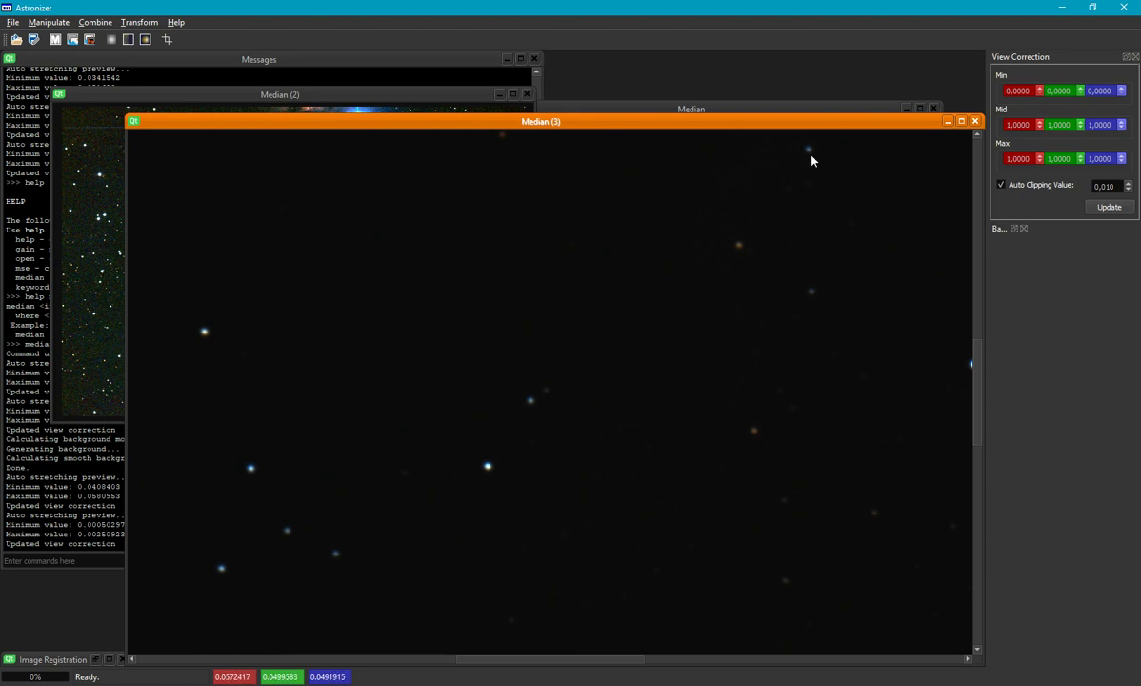
- Update the view correction of the neutralized Median (3) image and examine the Horsehead Nebula area up close
{"action": "scroll", "coordinate": [771, 216], "scroll_direction": "down", "scroll_amount": 3}
{"action": "scroll", "coordinate": [779, 295], "scroll_direction": "down", "scroll_amount": 1}
{"action": "scroll", "coordinate": [779, 295], "scroll_direction": "up", "scroll_amount": 1}
{"action": "left_click", "coordinate": [1107, 206]}
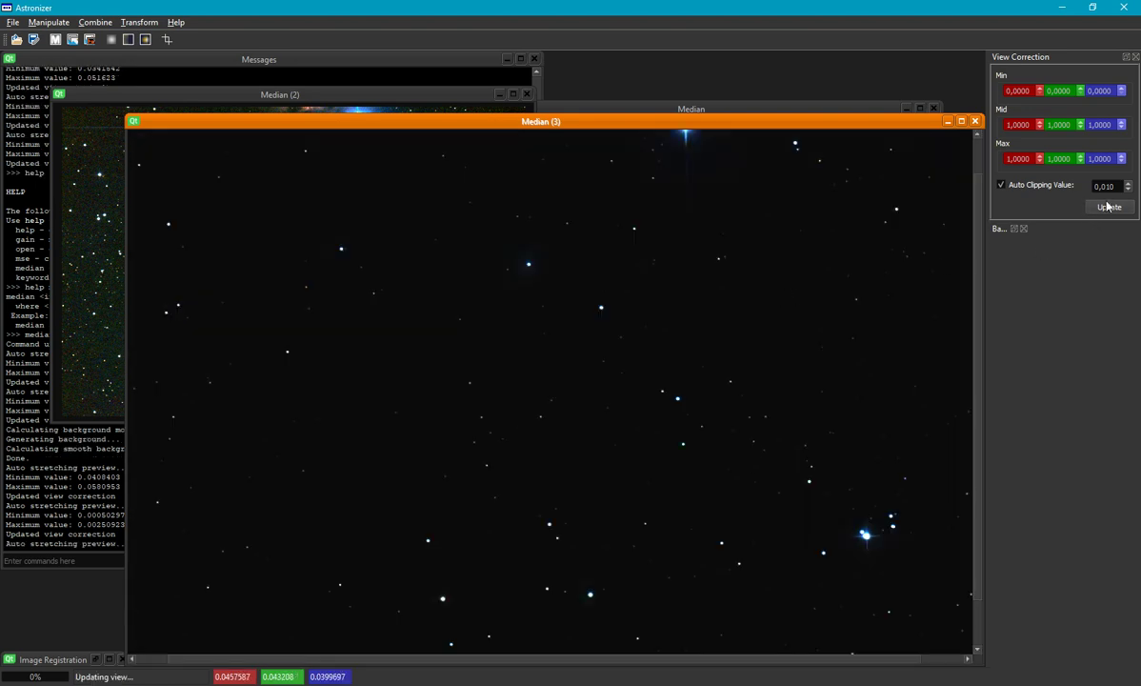
{"action": "scroll", "coordinate": [584, 316], "scroll_direction": "down", "scroll_amount": 1}
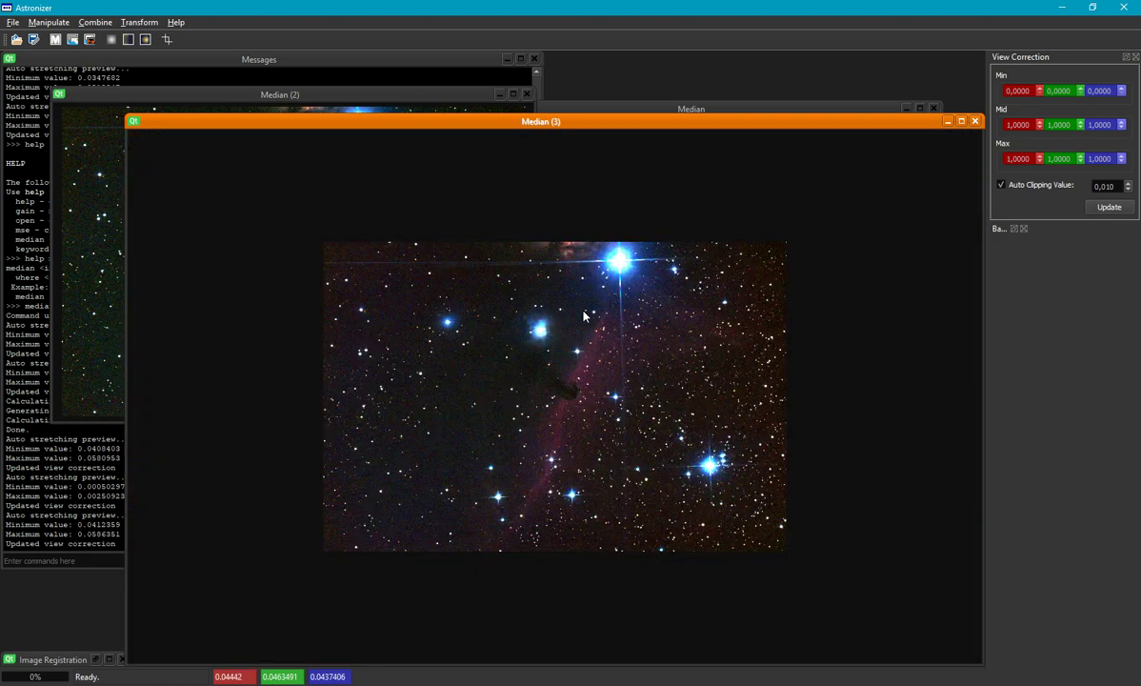
{"action": "scroll", "coordinate": [560, 343], "scroll_direction": "up", "scroll_amount": 1}
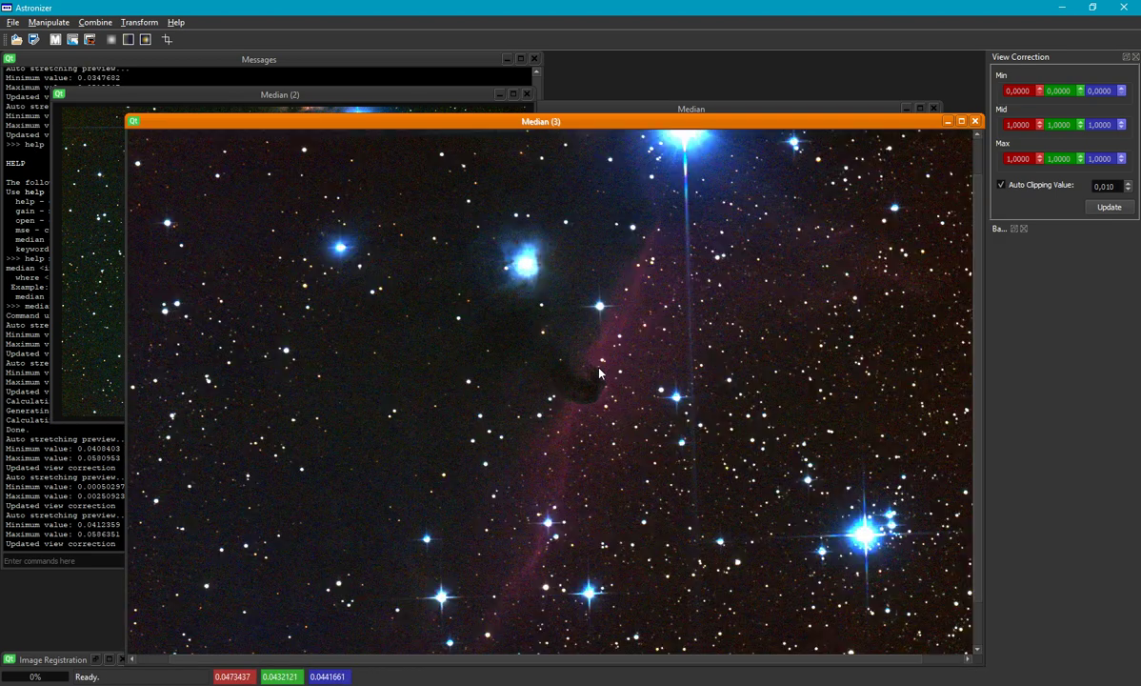
{"action": "scroll", "coordinate": [600, 373], "scroll_direction": "up", "scroll_amount": 1}
{"action": "scroll", "coordinate": [600, 373], "scroll_direction": "down", "scroll_amount": 1}
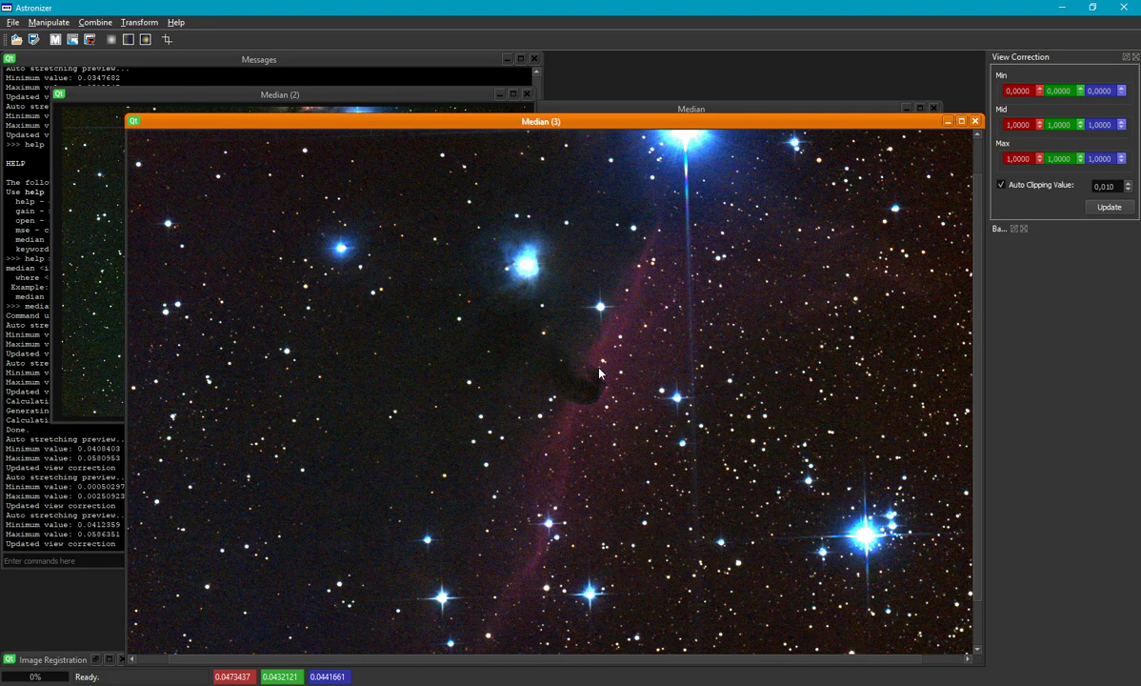
{"action": "scroll", "coordinate": [600, 374], "scroll_direction": "down", "scroll_amount": 1}
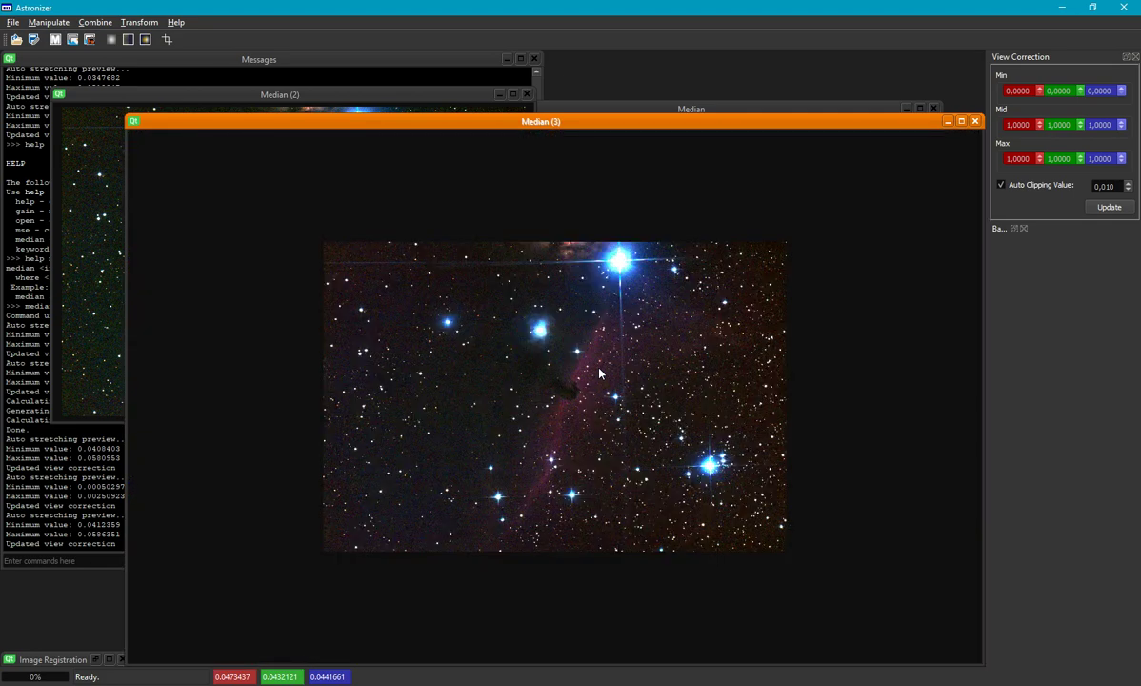